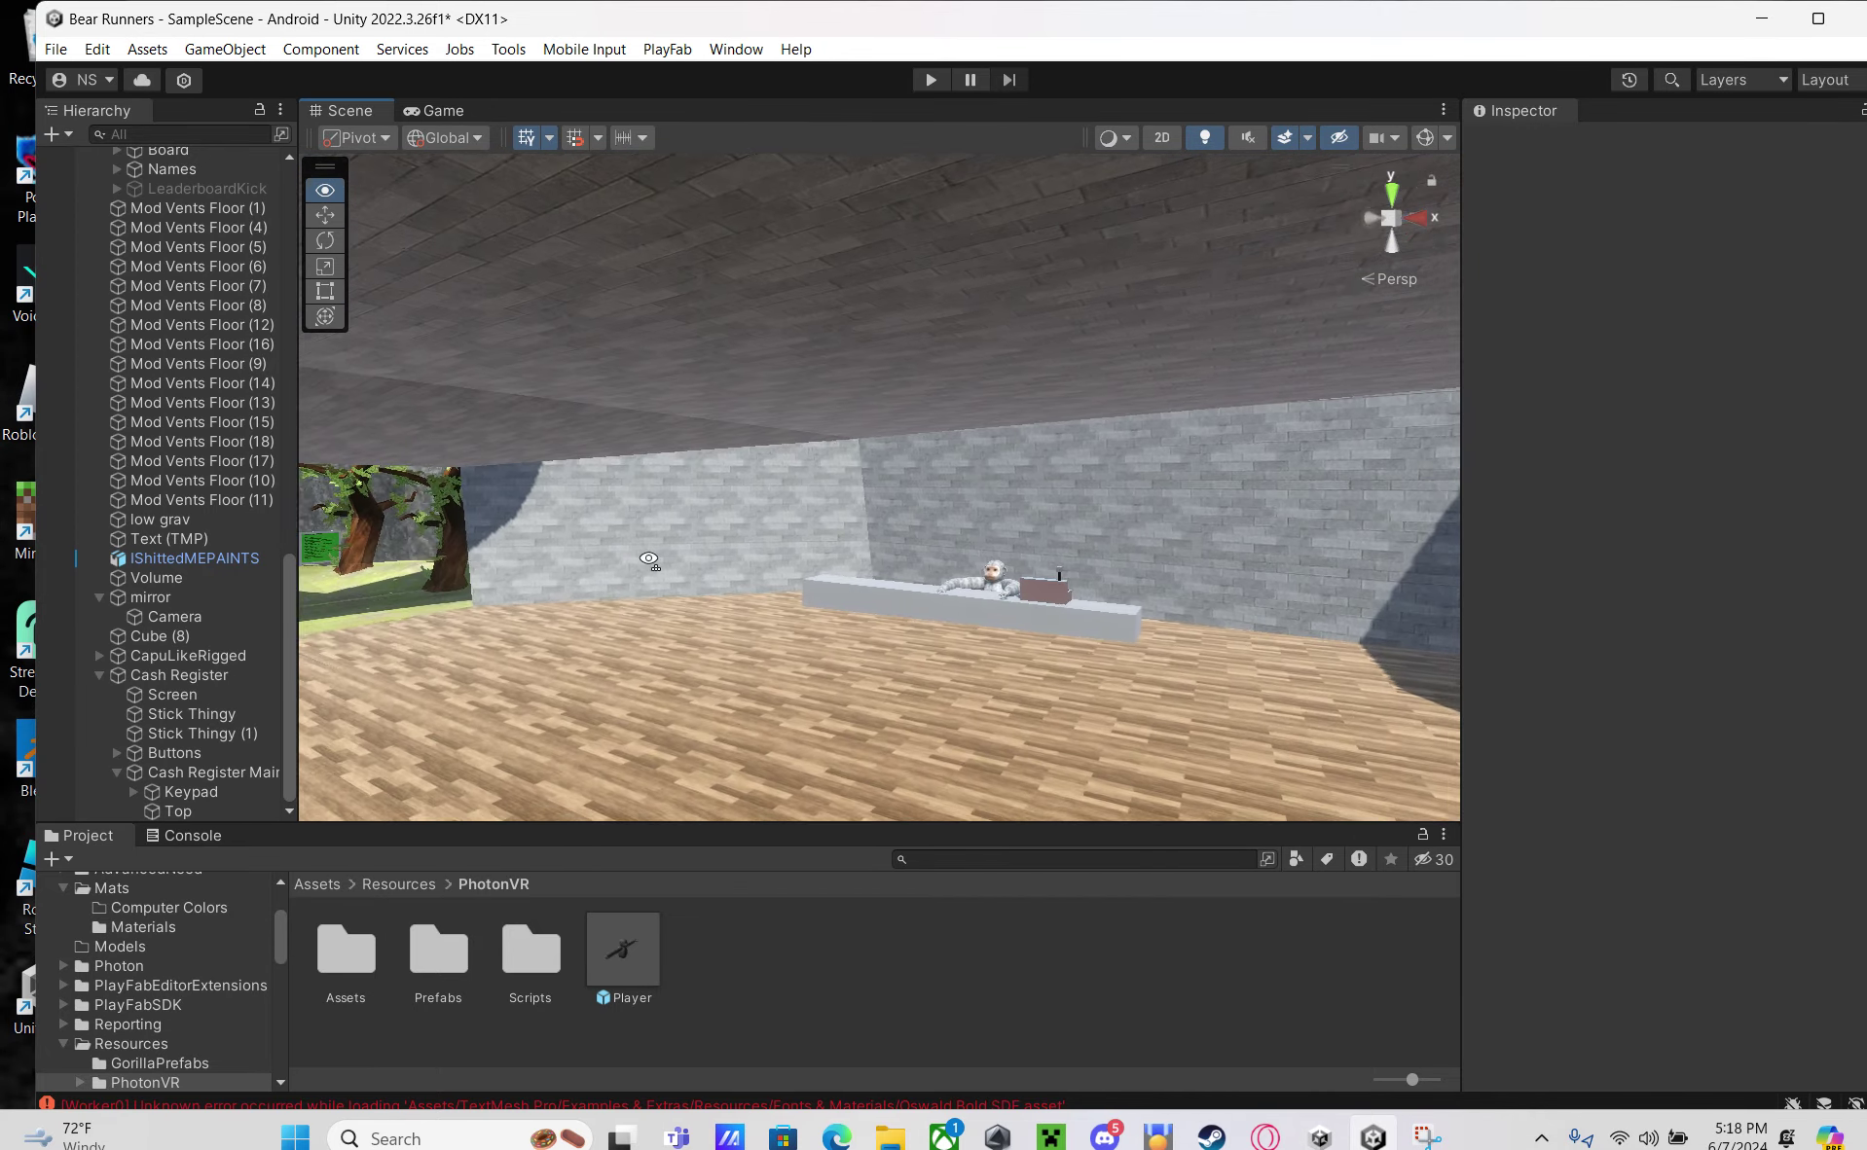
Switch to Discord, look over the cosmetic scripts shared in the cosmetics channel, check the ongoing call and return to Unity
{"action": "left_click", "coordinate": [1105, 1139]}
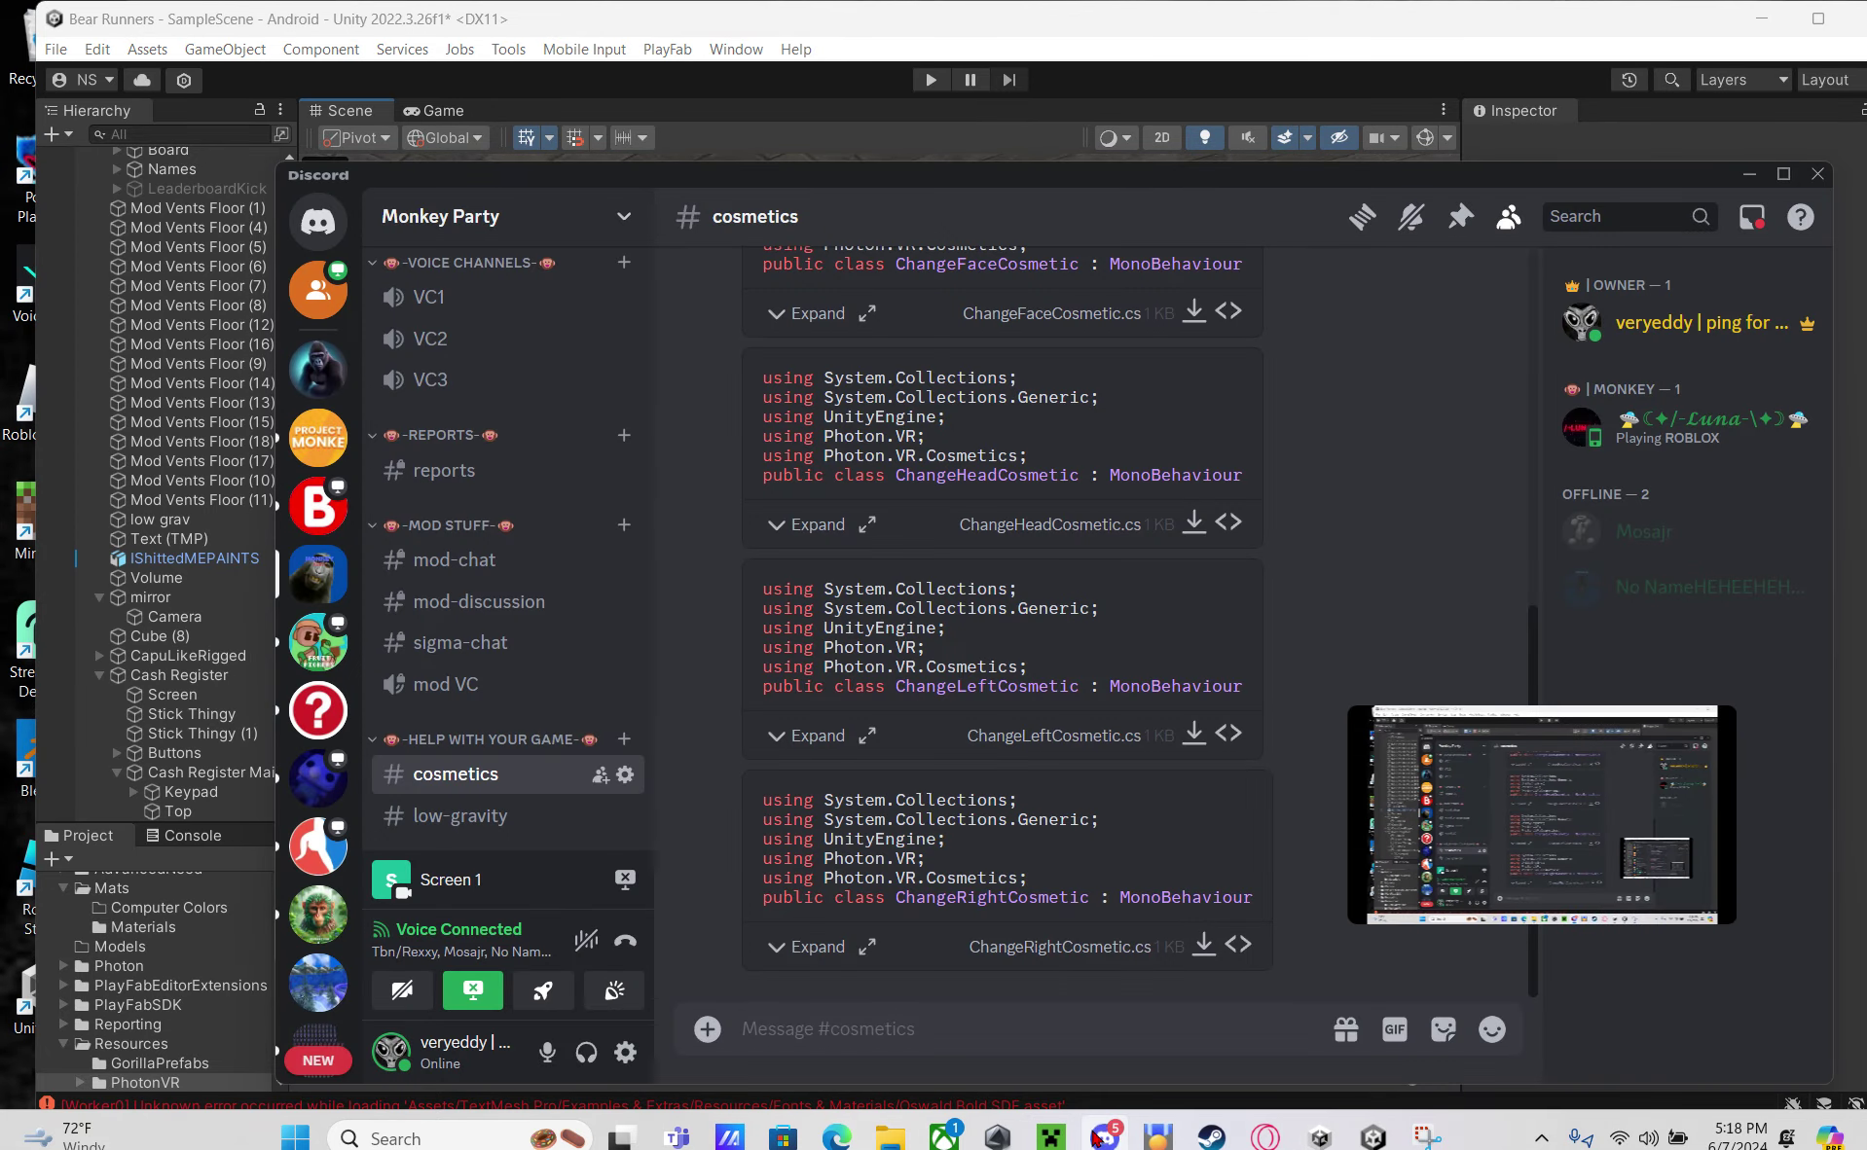
{"action": "left_click", "coordinate": [1105, 1138]}
{"action": "left_click", "coordinate": [1109, 1136]}
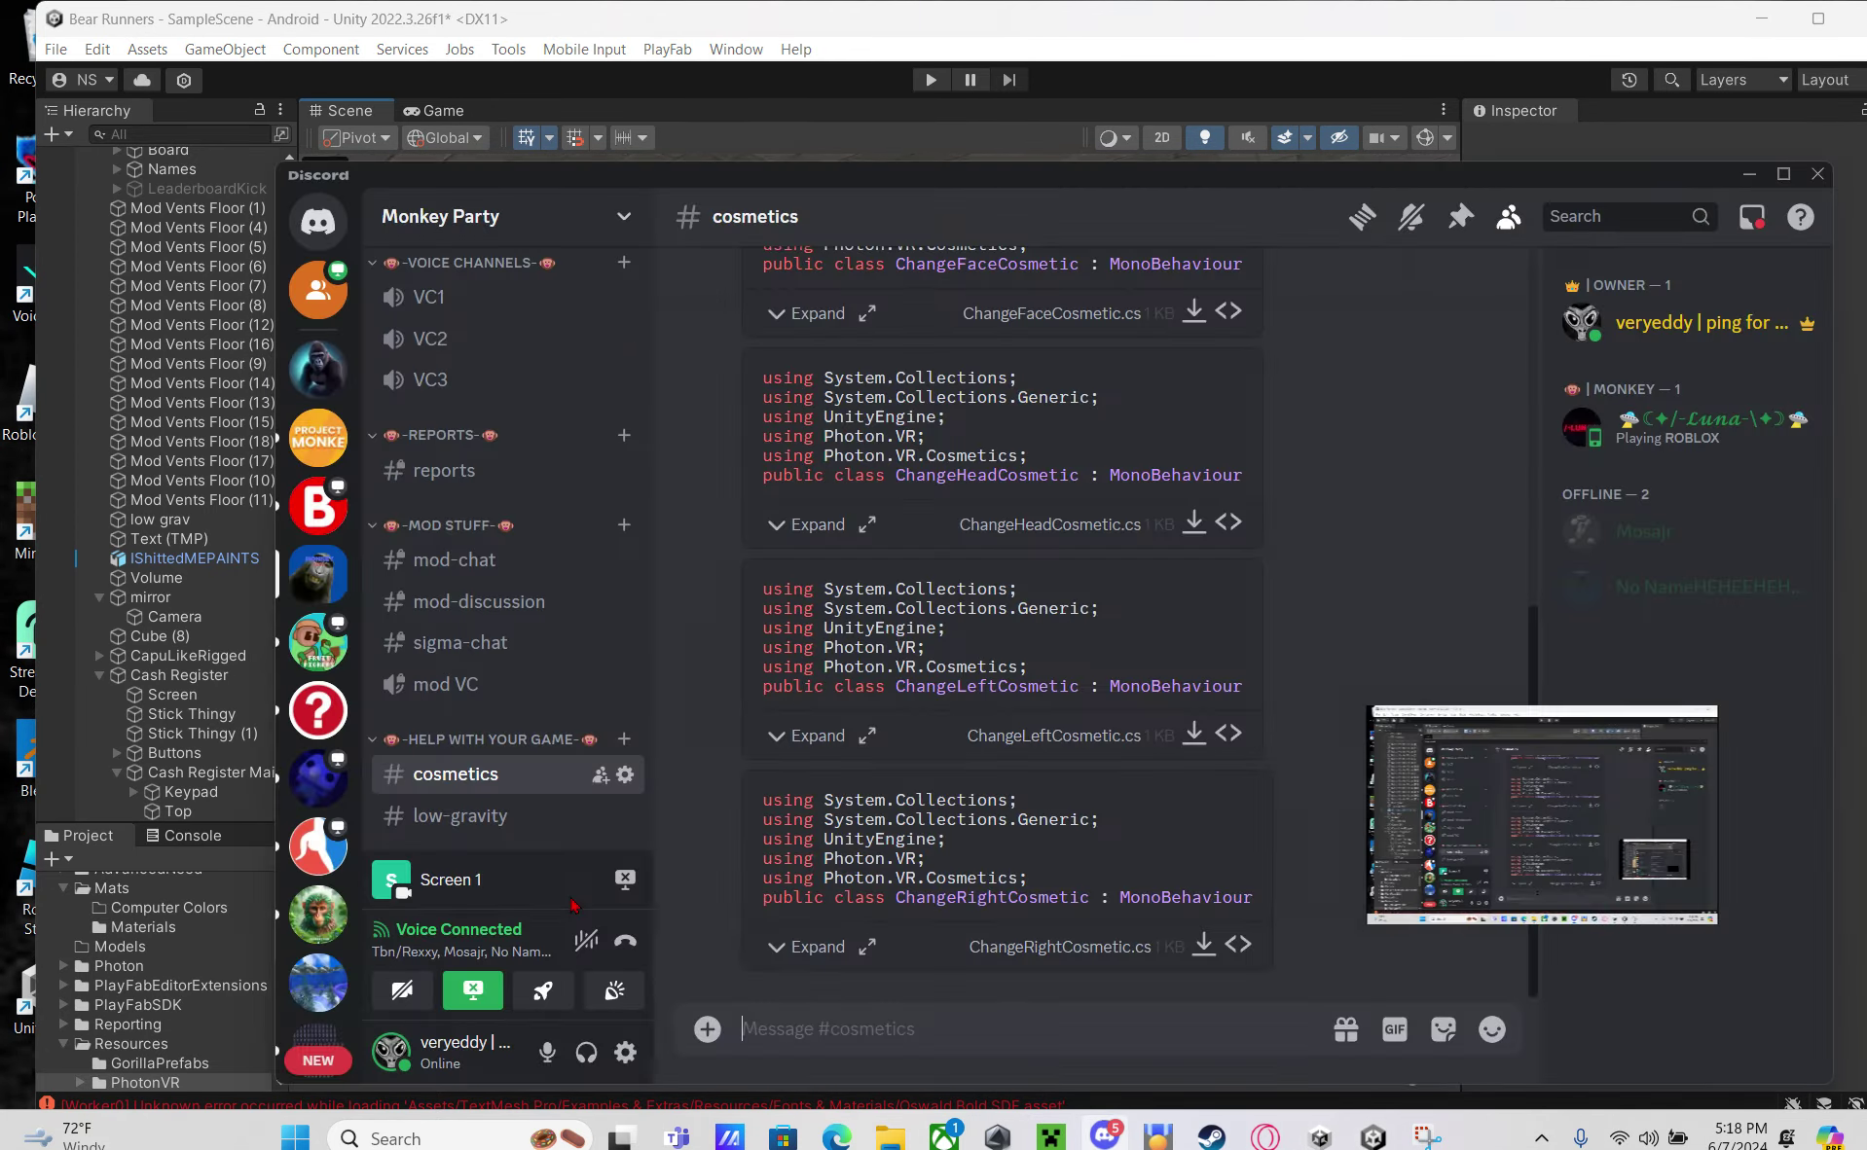
{"action": "left_click", "coordinate": [462, 952]}
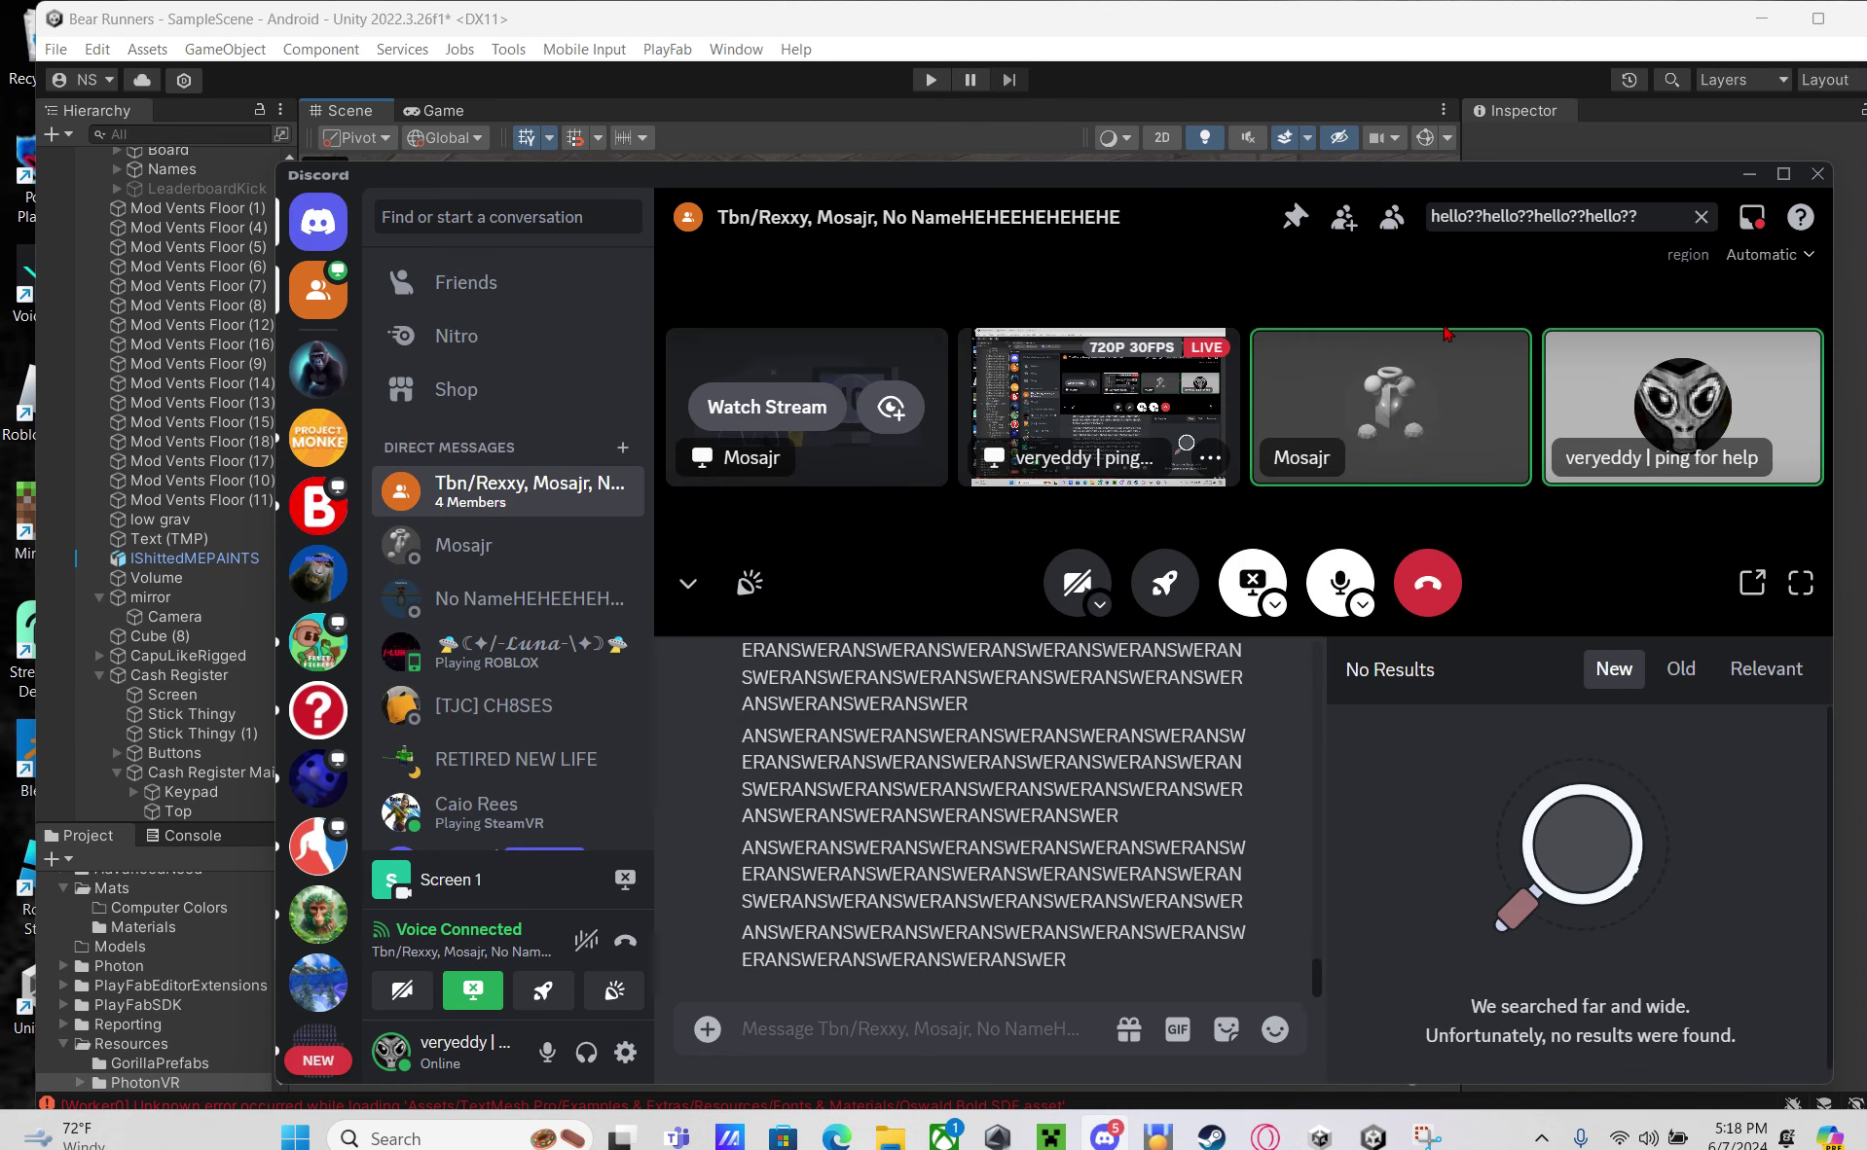
{"action": "left_click", "coordinate": [1109, 1140]}
Create a cube inside the room and lower it onto the wooden floor, at about X 17.022, Y 0.527
{"action": "right_click_drag", "start_coordinate": [963, 672], "coordinate": [194, 664]}
{"action": "key", "text": "w"}
{"action": "key", "text": "s"}
{"action": "right_click_drag", "start_coordinate": [366, 467], "coordinate": [856, 555]}
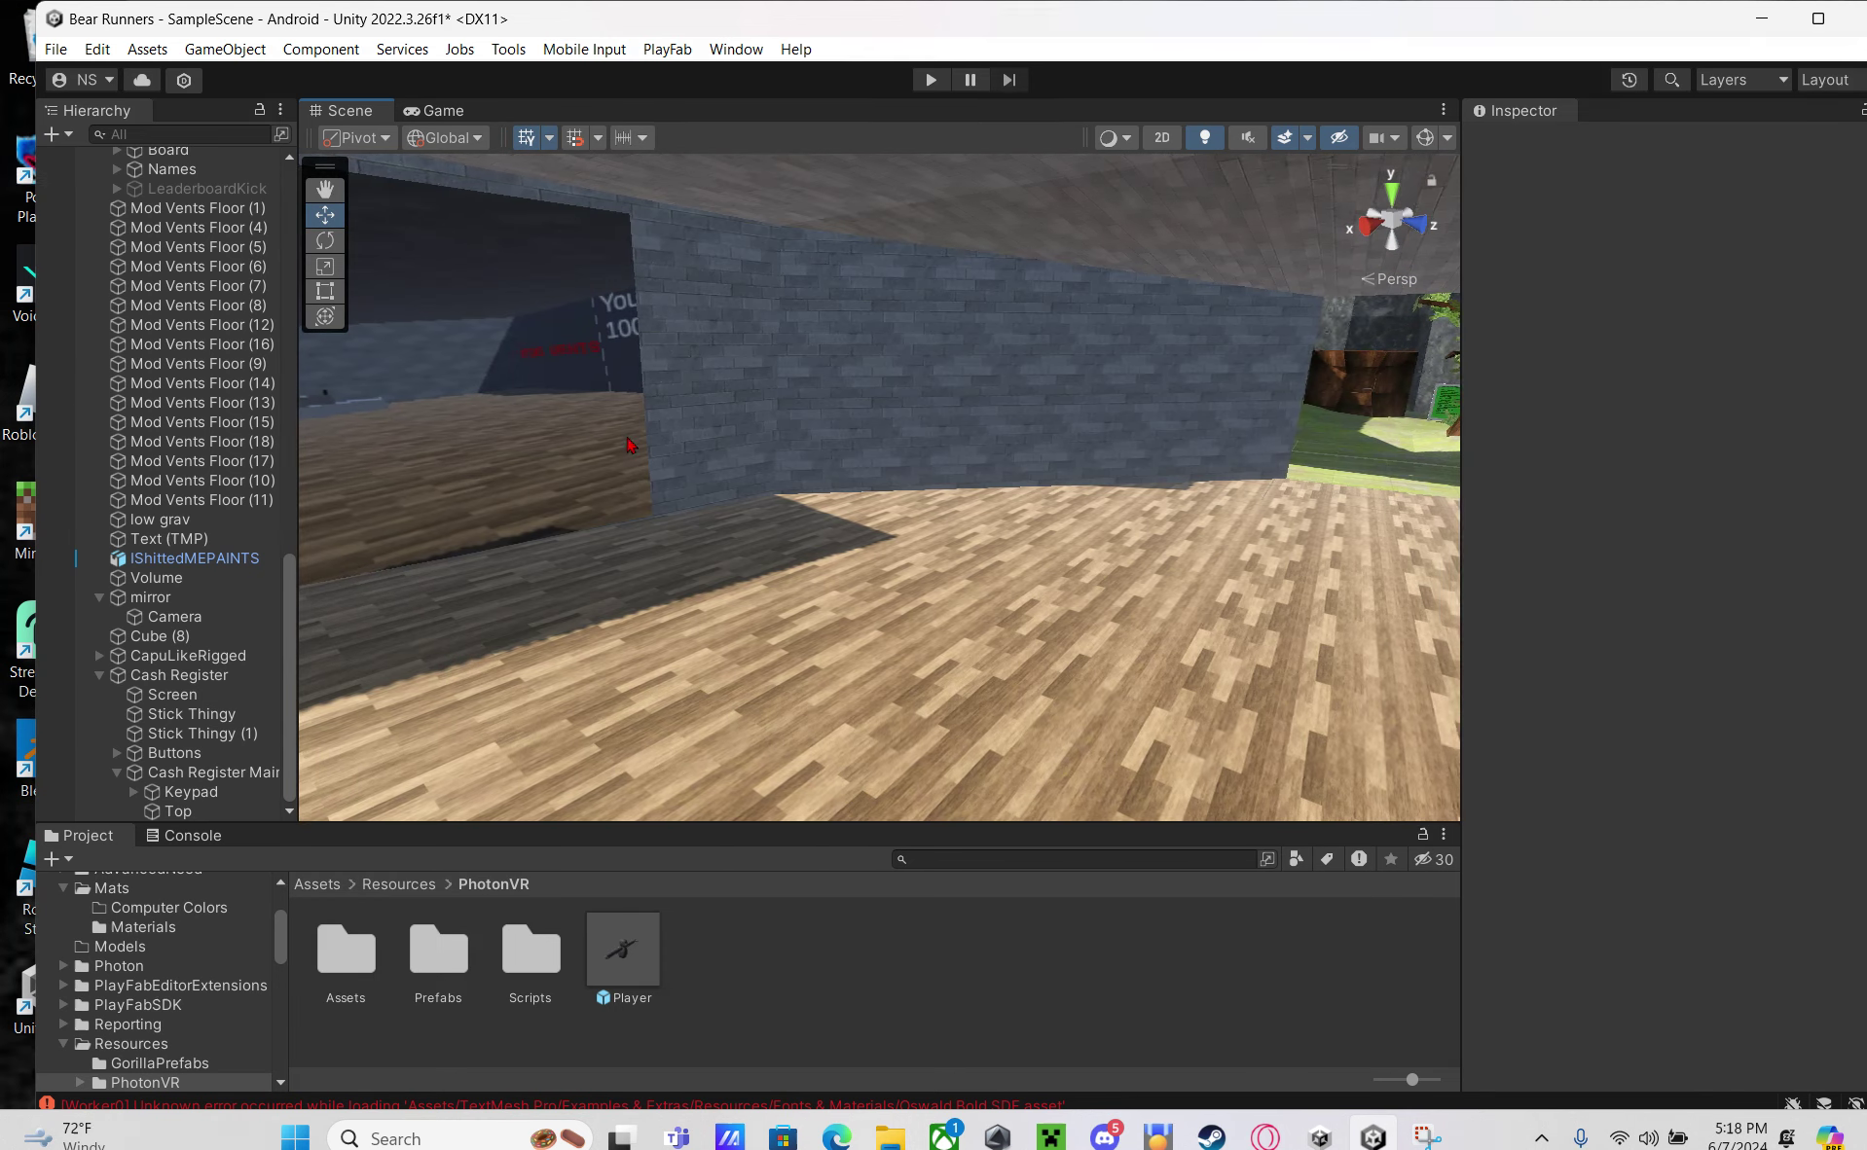
{"action": "left_click", "coordinate": [58, 134]}
{"action": "mouse_move", "coordinate": [82, 247]}
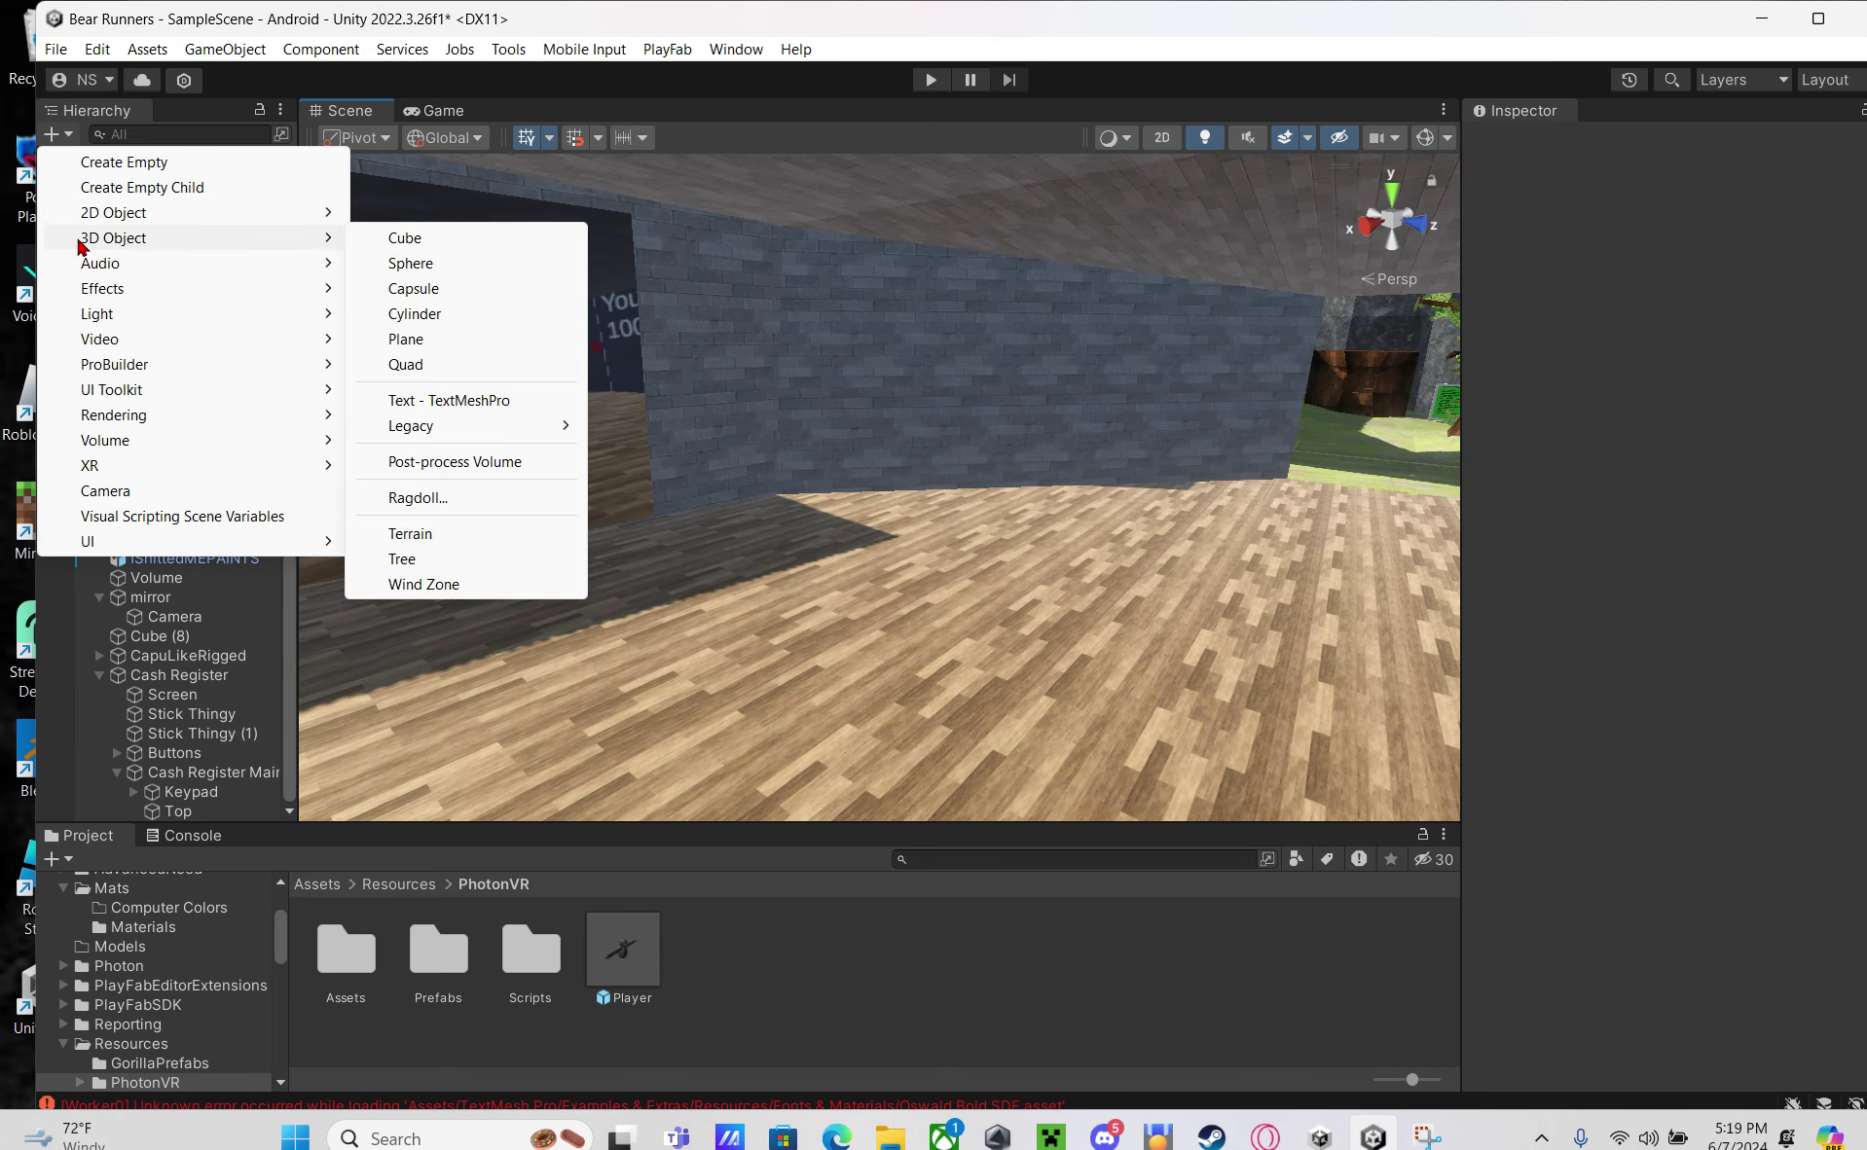
{"action": "left_click", "coordinate": [403, 239]}
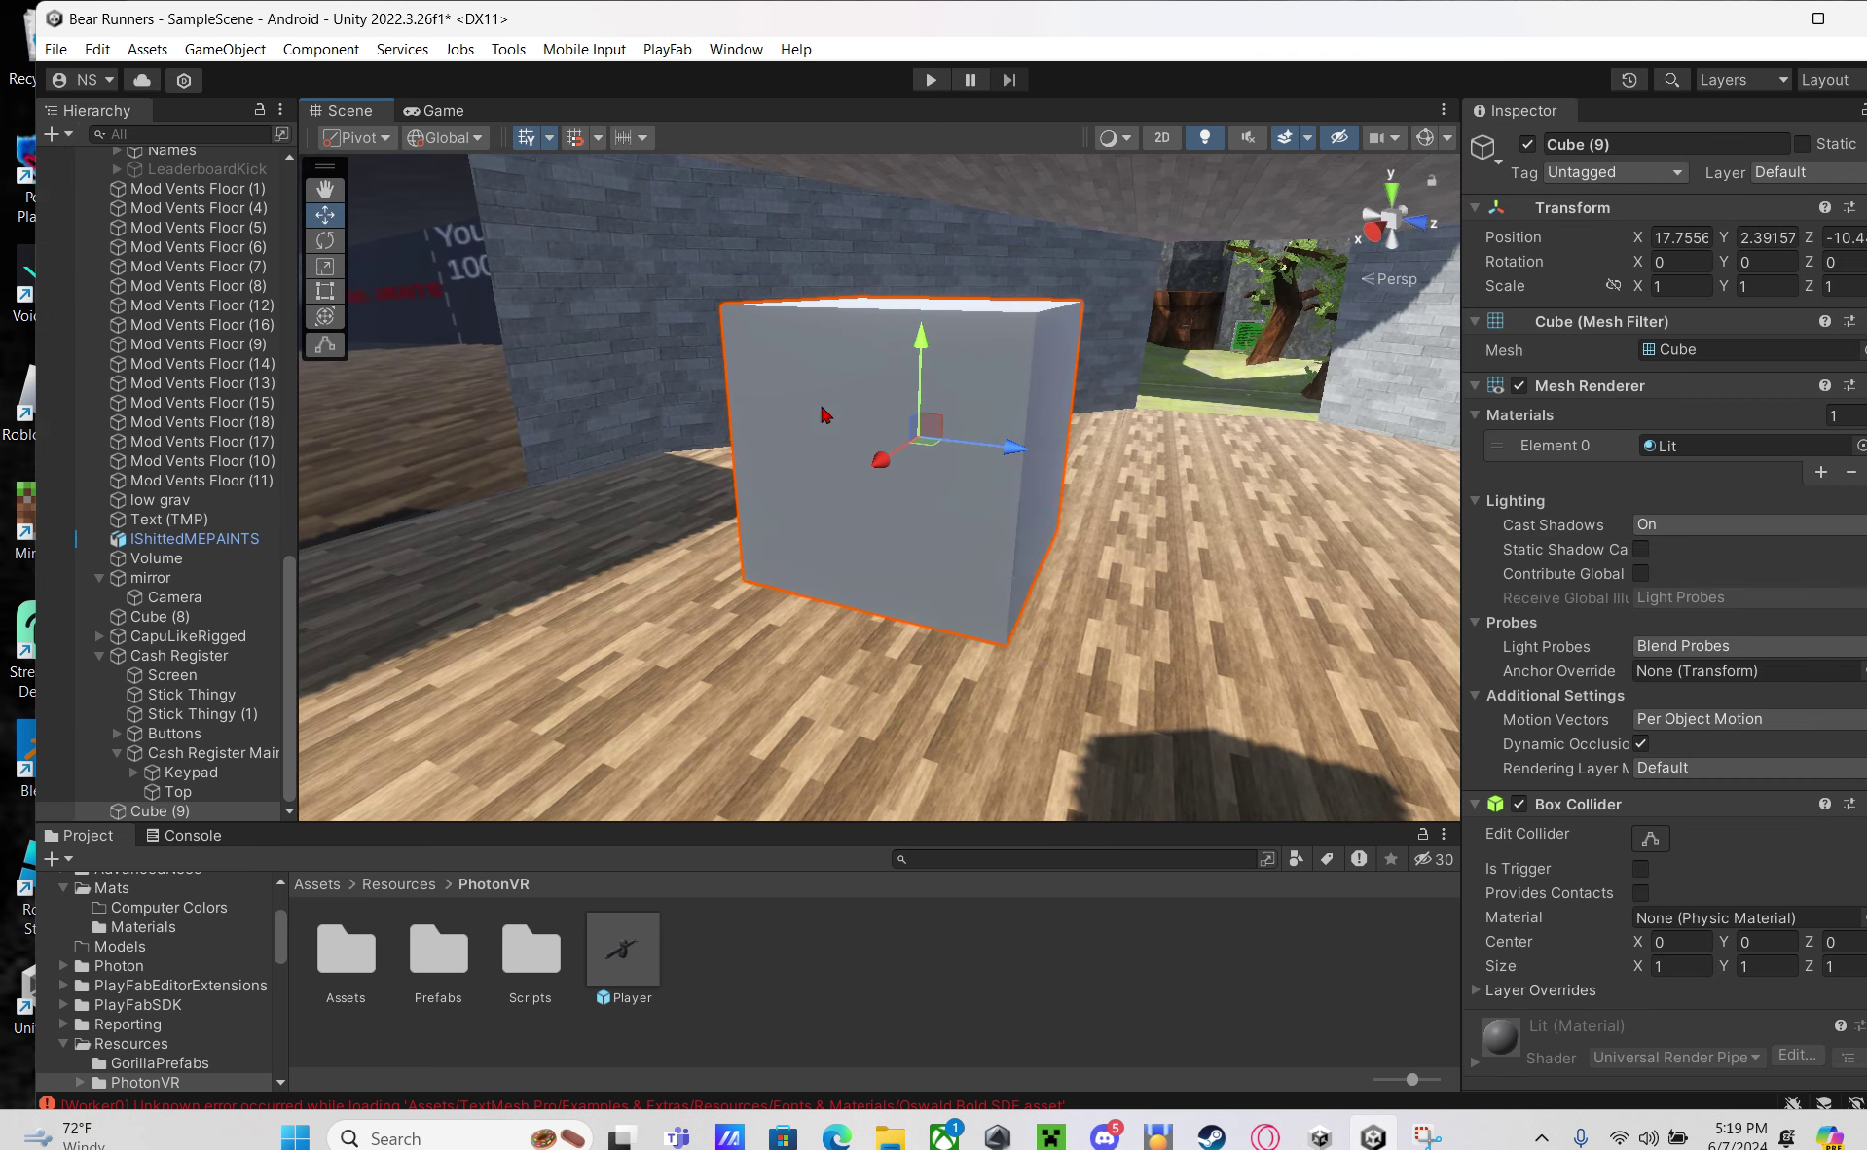
{"action": "left_click_drag", "start_coordinate": [921, 347], "coordinate": [989, 533]}
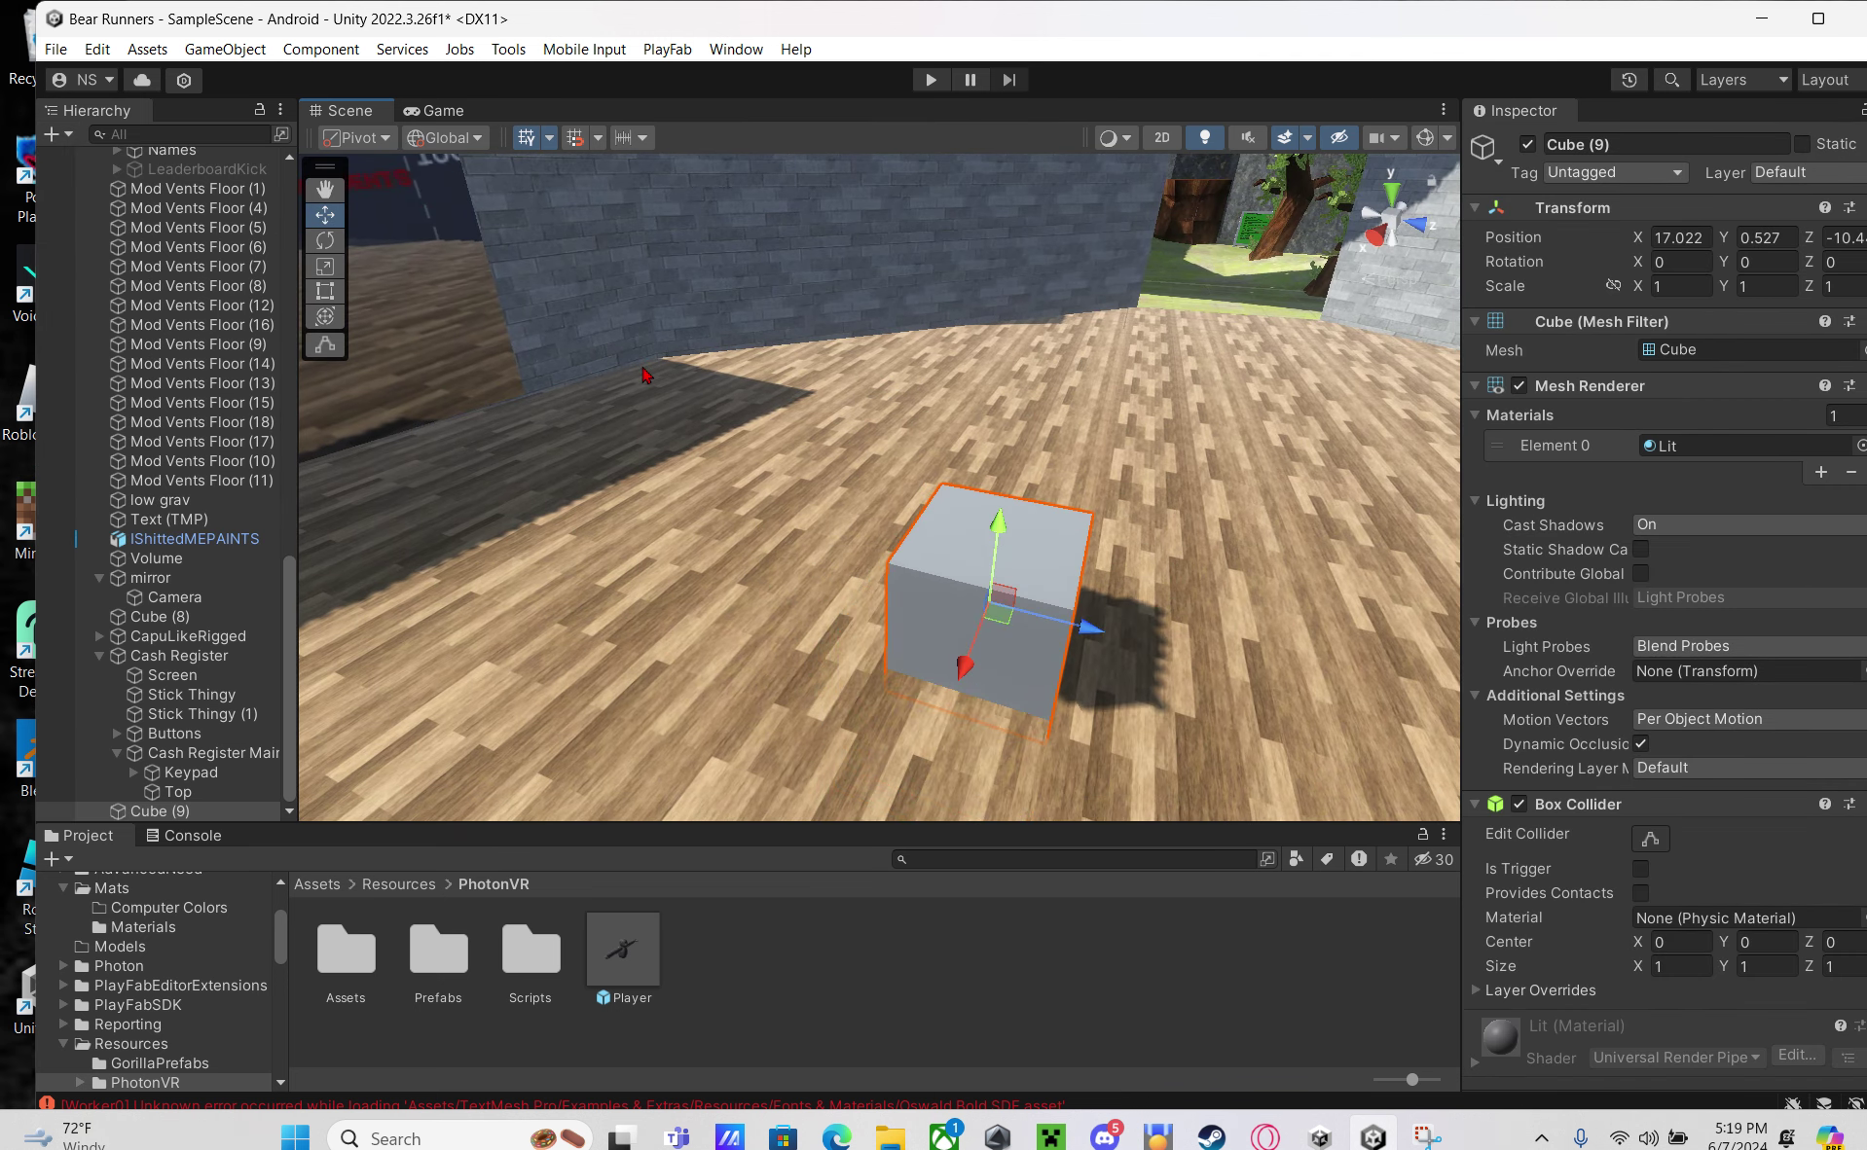
Scale the new cube down along X to about 0.524
{"action": "left_click", "coordinate": [325, 266]}
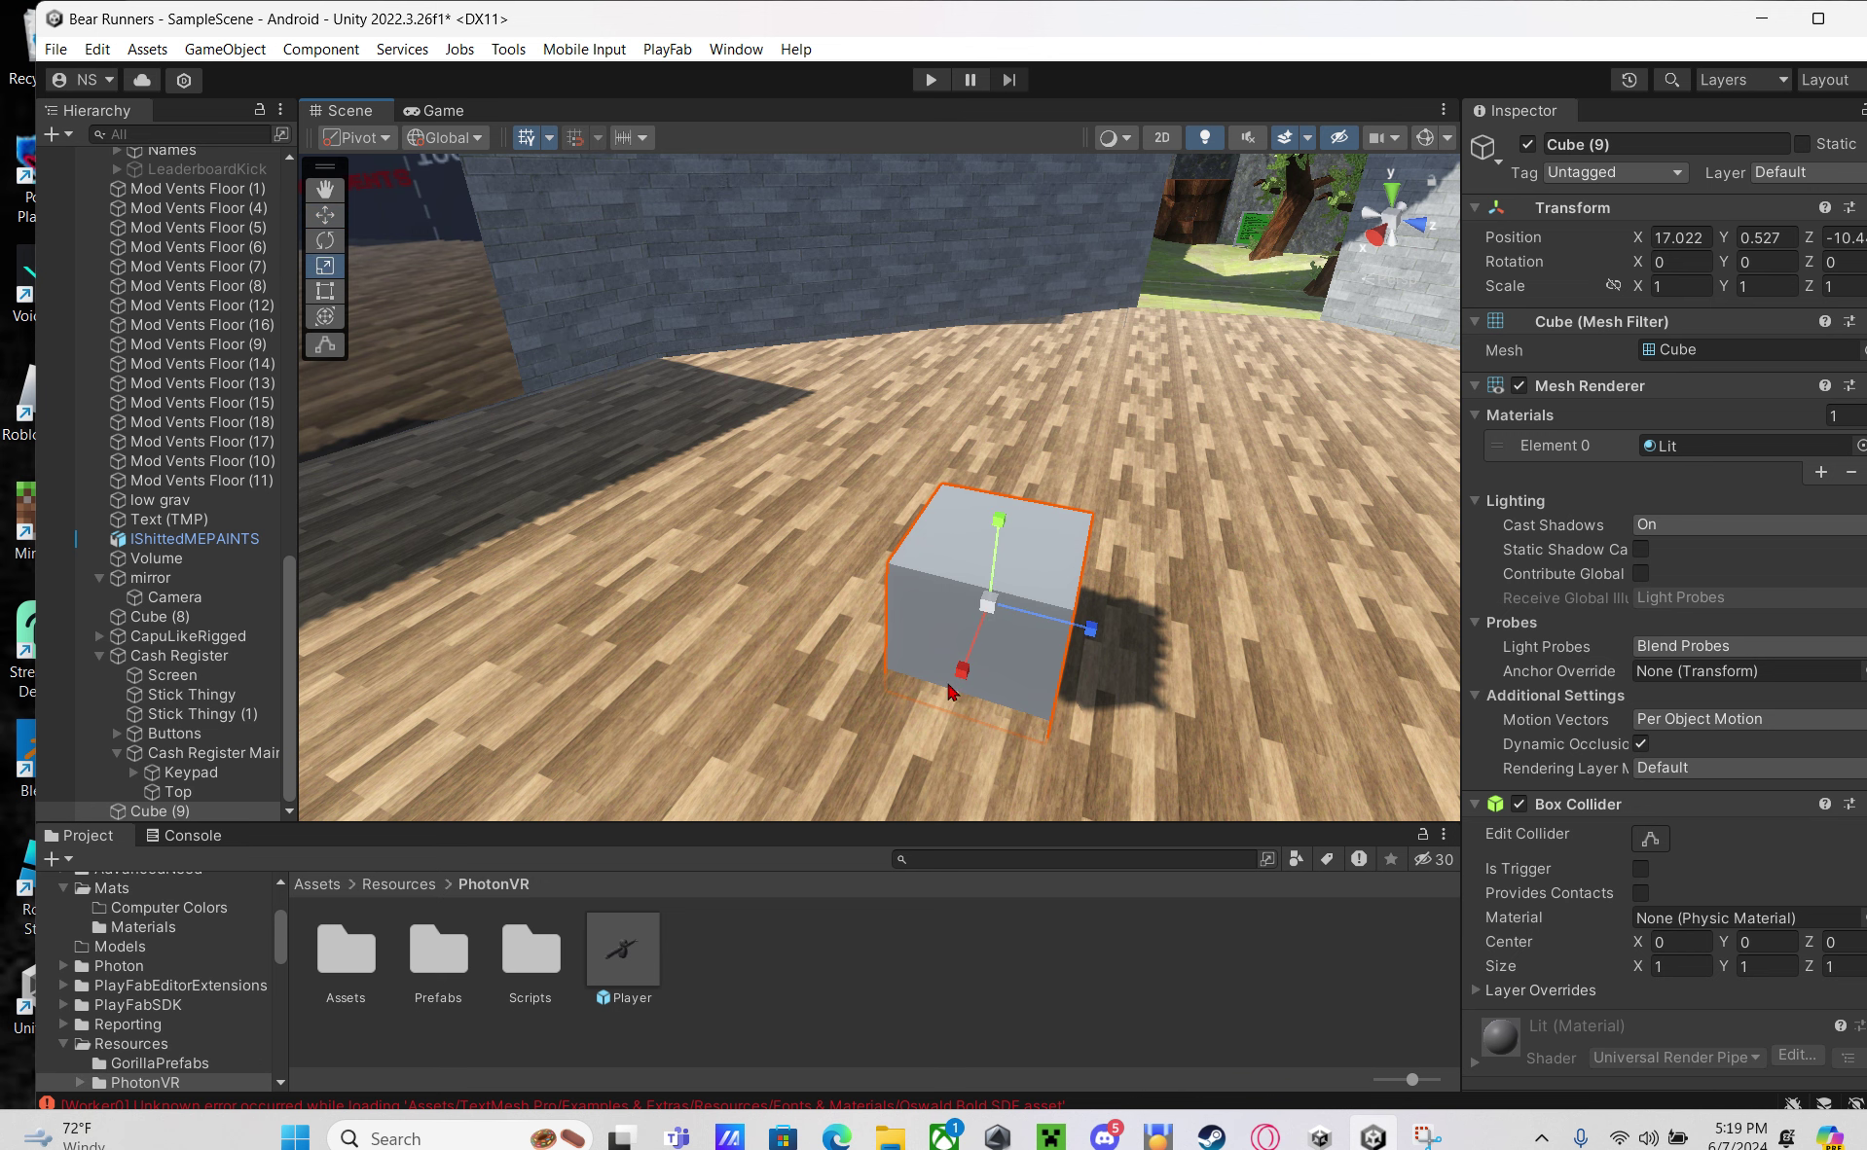
{"action": "left_click_drag", "start_coordinate": [961, 672], "coordinate": [975, 637]}
{"action": "right_click_drag", "start_coordinate": [975, 637], "coordinate": [1060, 696]}
{"action": "key", "text": "w"}
Add a child cube under the new cube and shift it forward to local X 0.22
{"action": "right_click", "coordinate": [117, 810]}
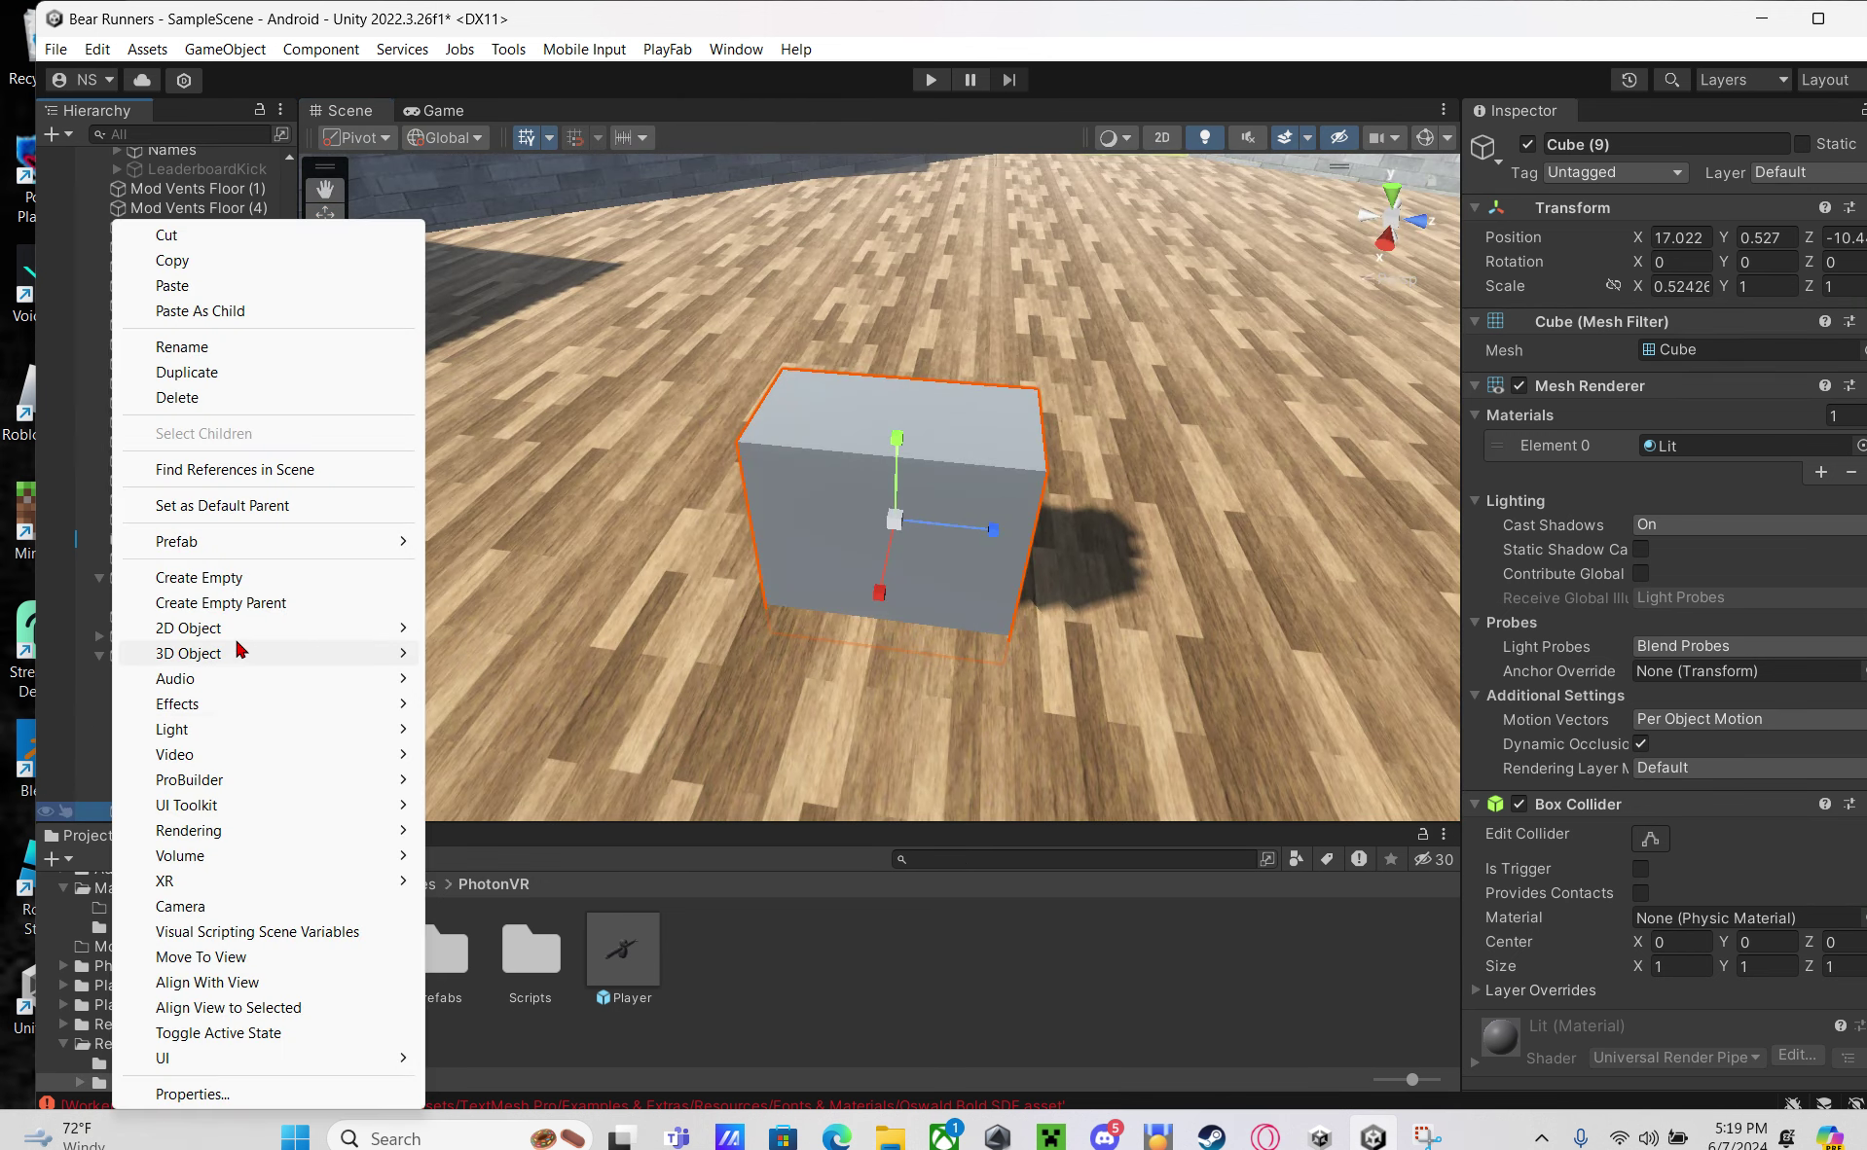
{"action": "mouse_move", "coordinate": [300, 650]}
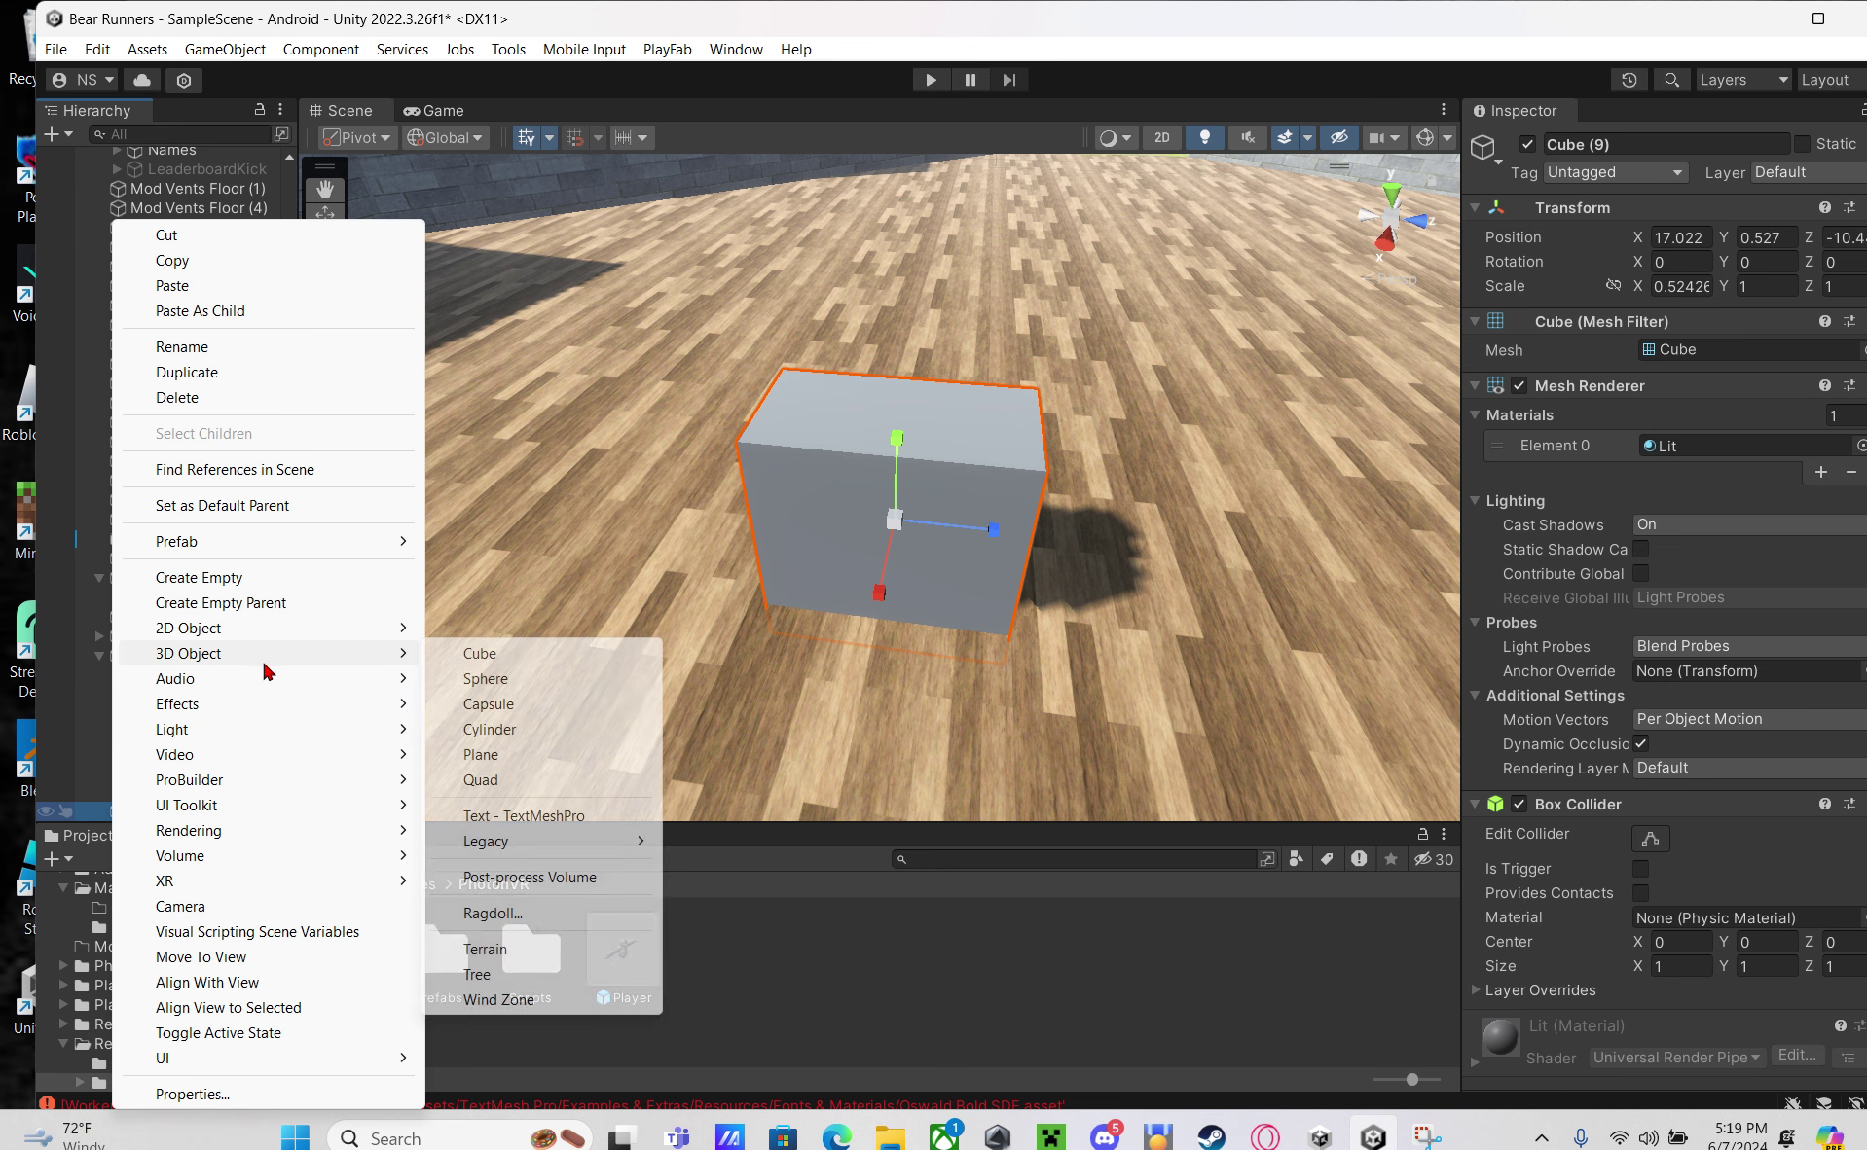
{"action": "left_click", "coordinate": [480, 653]}
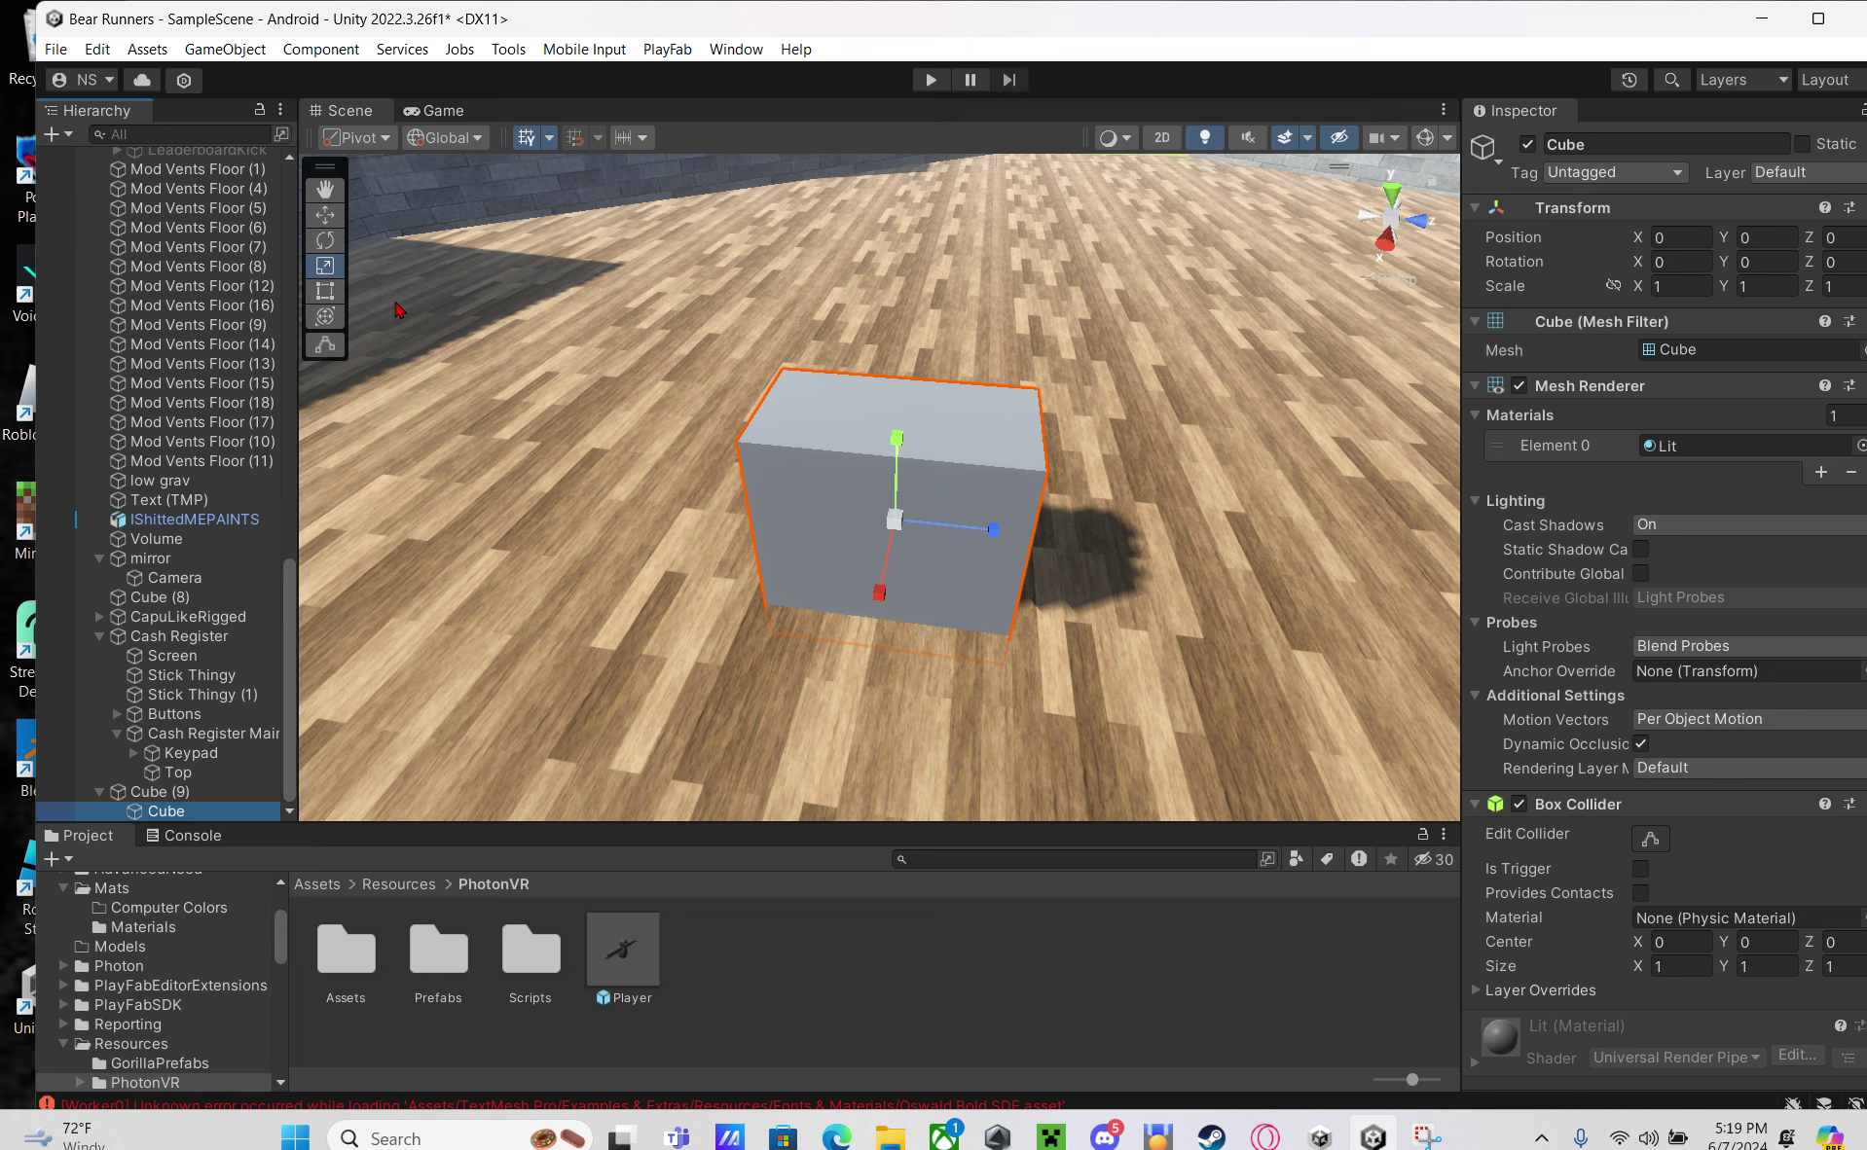
{"action": "left_click", "coordinate": [325, 214]}
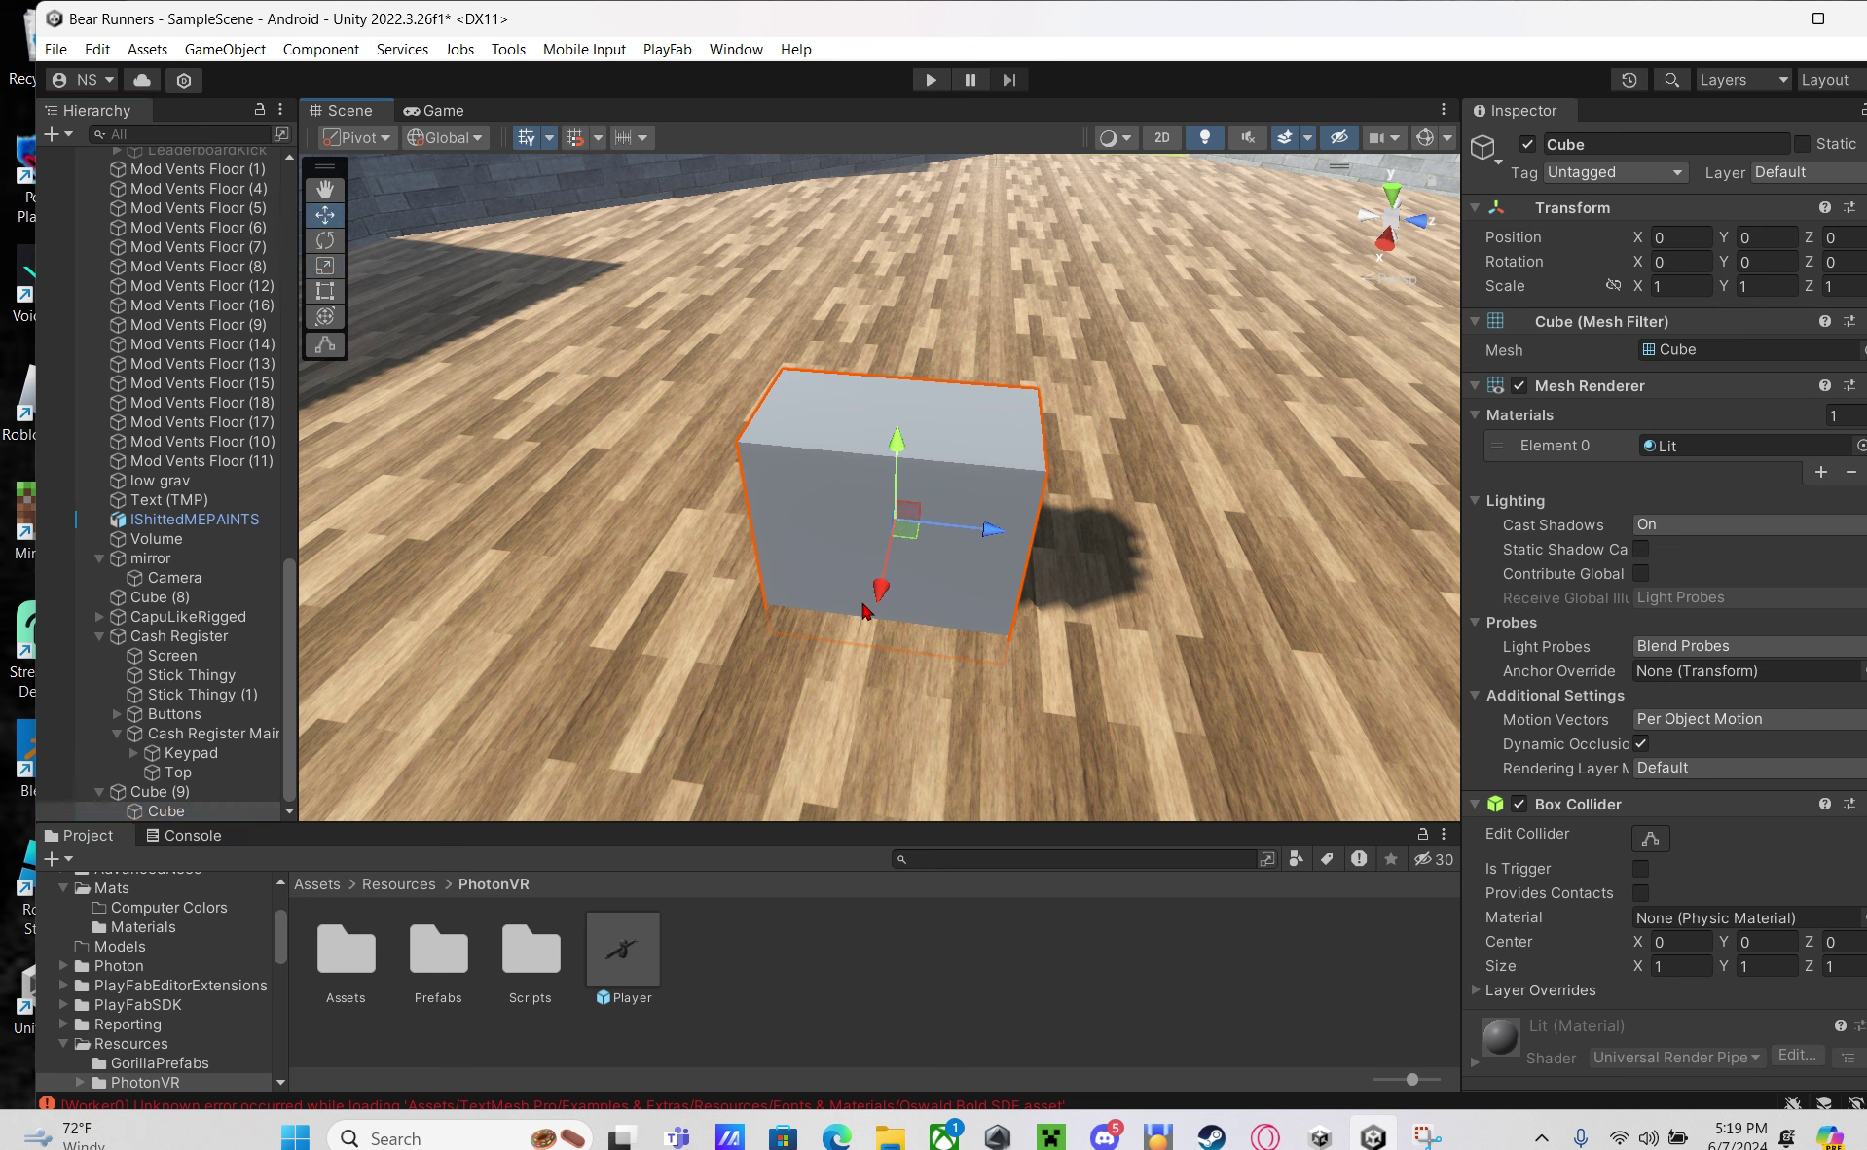
{"action": "left_click_drag", "start_coordinate": [863, 611], "coordinate": [858, 634]}
Shrink the child cube into a button shape, scaled to about 0.661 in X, 0.418 in Y and 0.437 in Z
{"action": "key", "text": "r"}
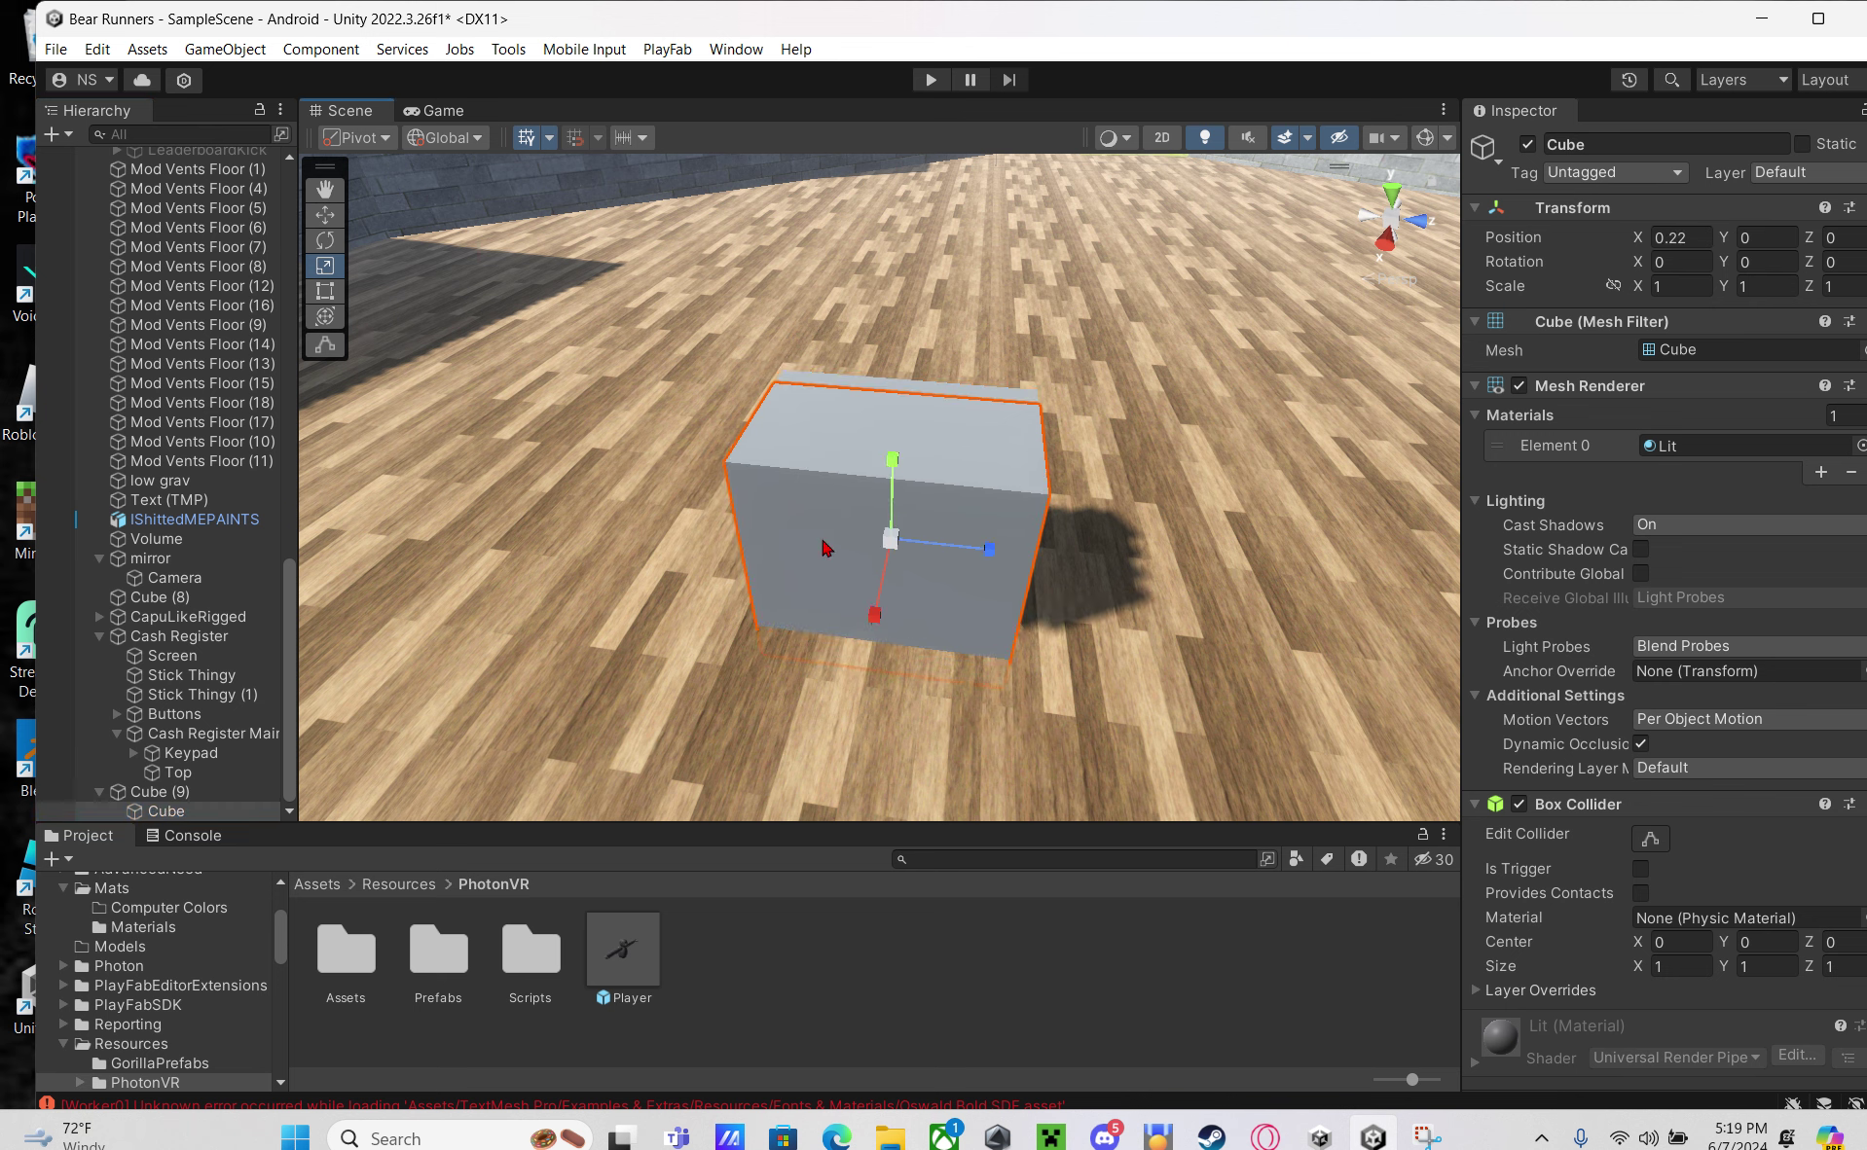
{"action": "left_click_drag", "start_coordinate": [890, 541], "coordinate": [861, 572]}
{"action": "left_click_drag", "start_coordinate": [978, 552], "coordinate": [946, 552]}
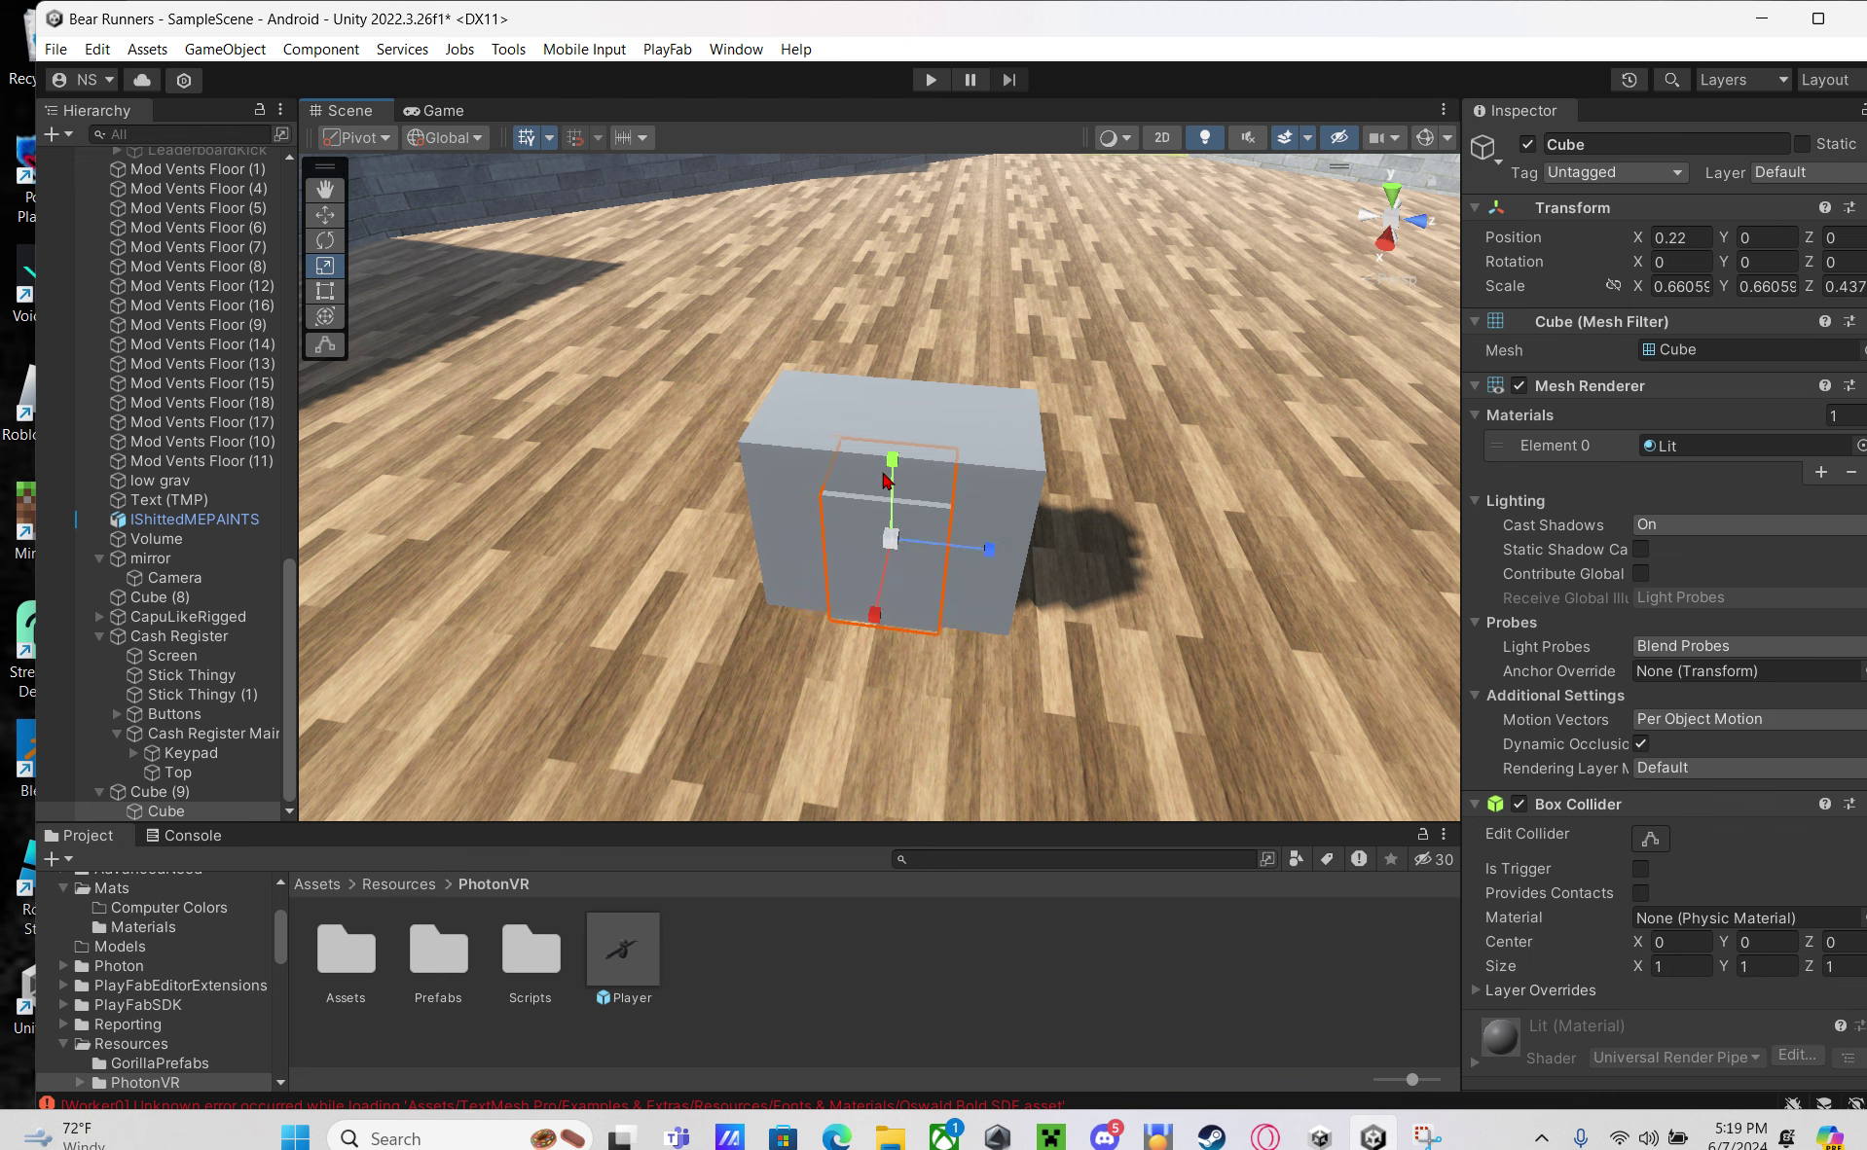
{"action": "mouse_move", "coordinate": [892, 459]}
{"action": "left_mouse_down"}
{"action": "mouse_move", "coordinate": [891, 507]}
{"action": "mouse_move", "coordinate": [891, 457]}
{"action": "left_mouse_up"}
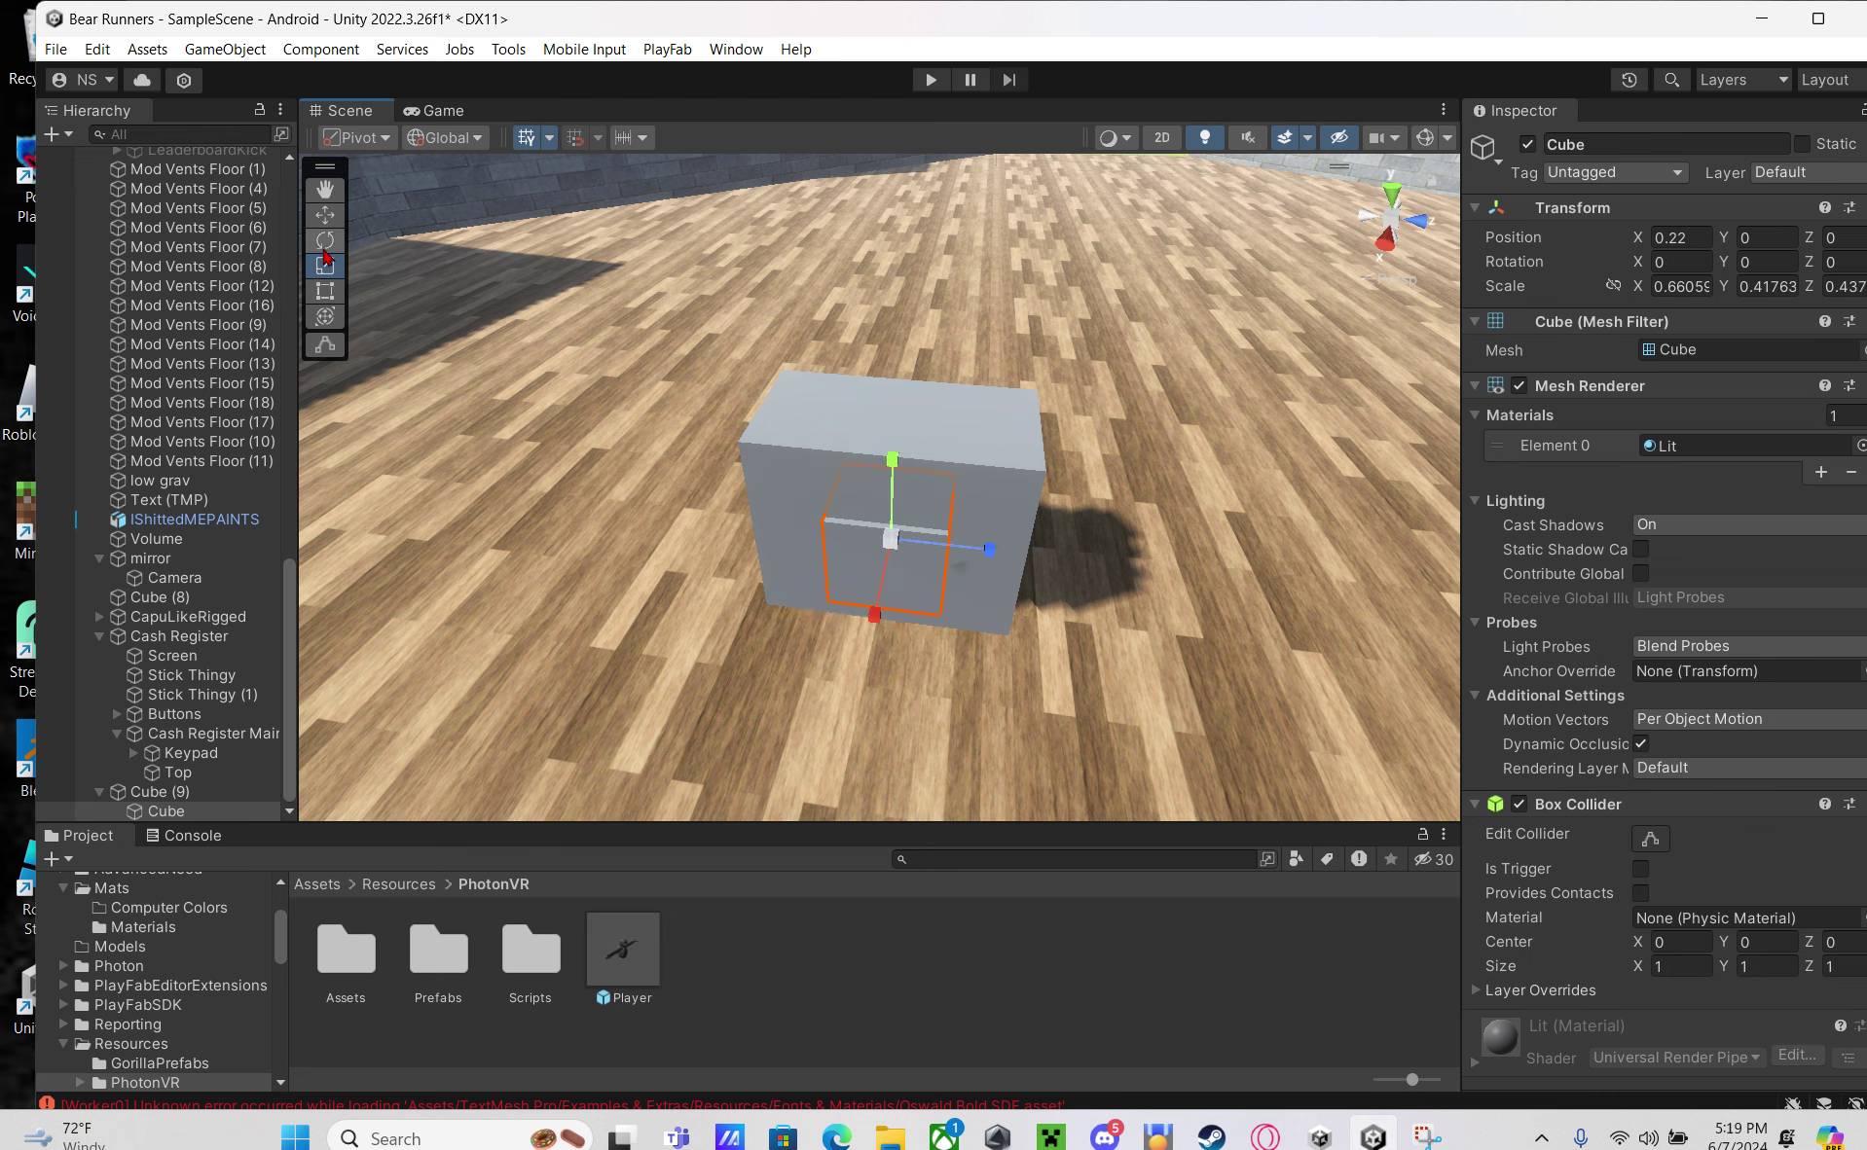
Move the child cube to one side of the parent's front face and raise it to Y 0.065
{"action": "left_click", "coordinate": [325, 214]}
{"action": "left_click_drag", "start_coordinate": [988, 551], "coordinate": [941, 549]}
{"action": "left_click_drag", "start_coordinate": [845, 458], "coordinate": [847, 445]}
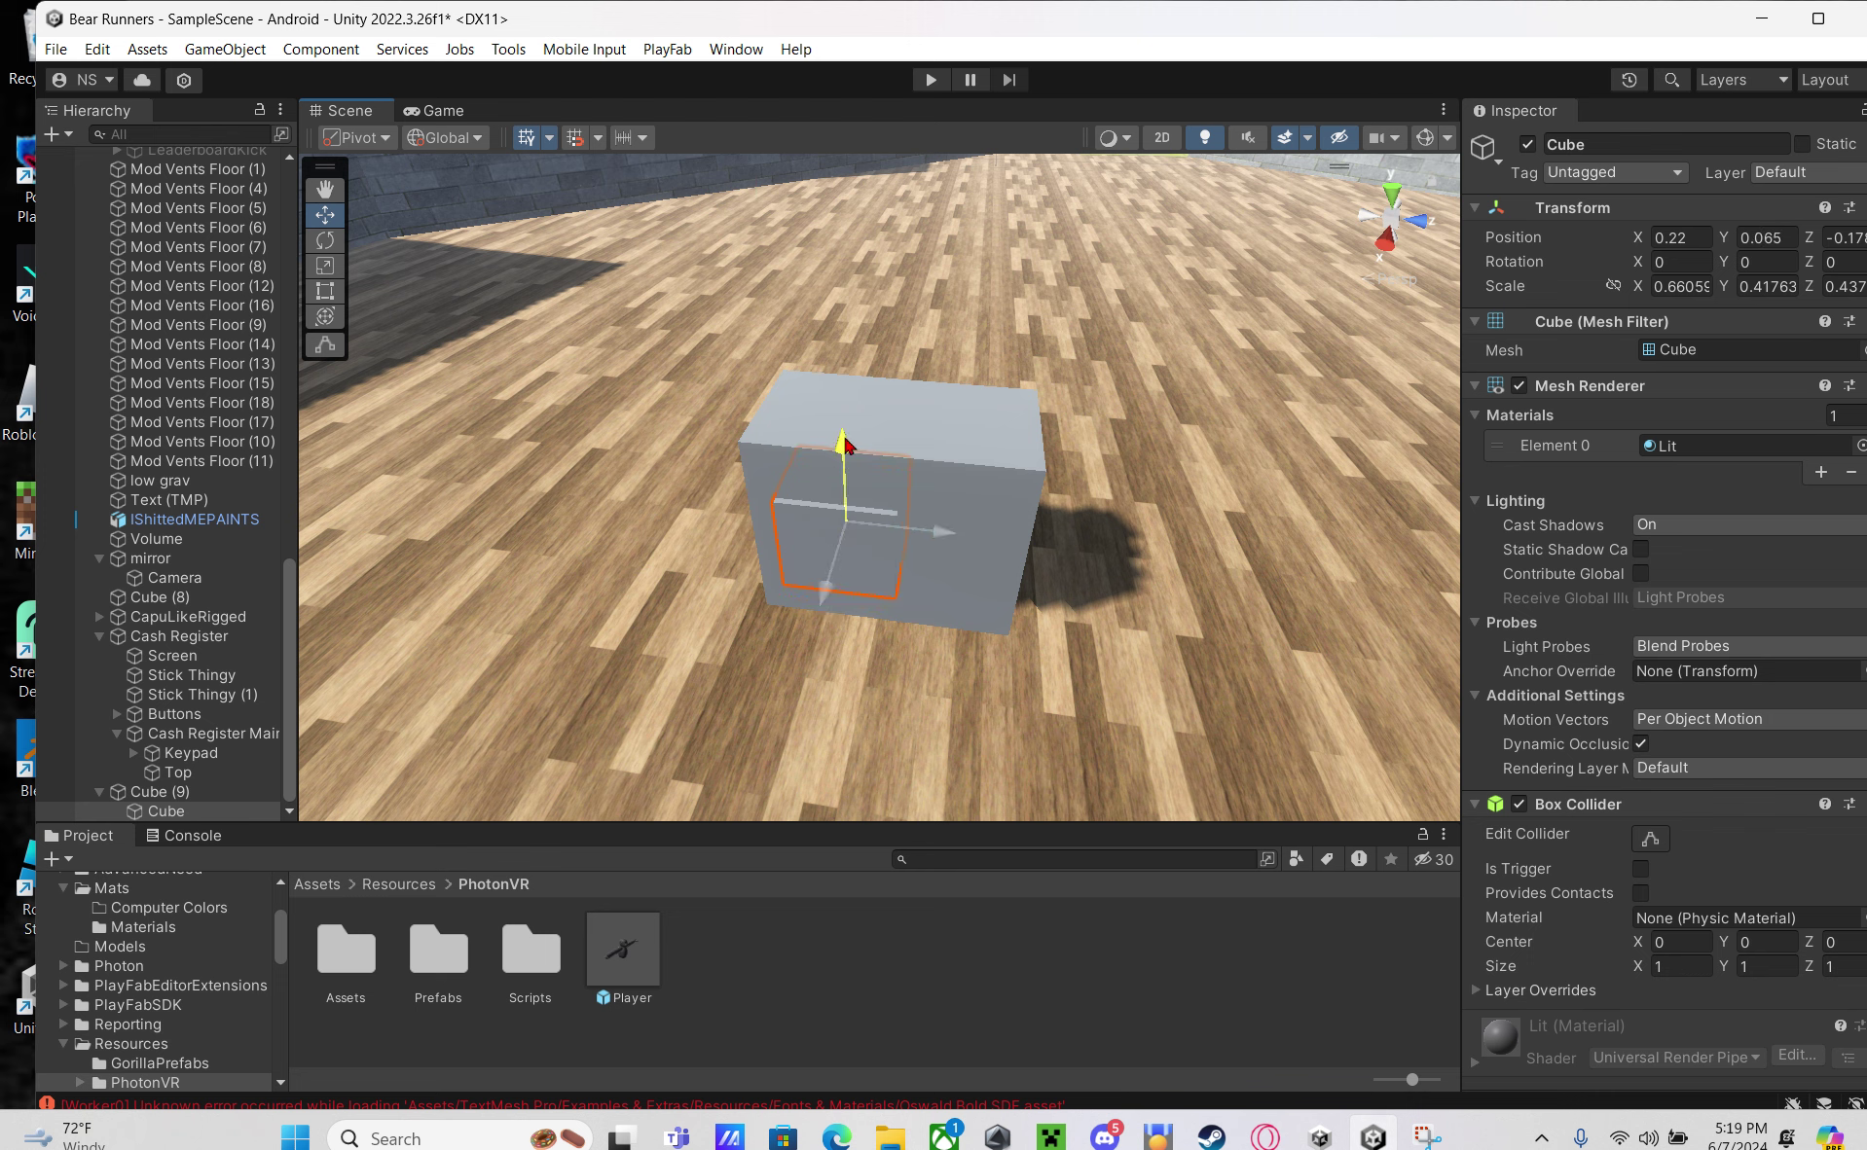
Duplicate the button cube and move the copy along Z to the other side of the parent's front face
{"action": "left_click", "coordinate": [109, 809]}
{"action": "key", "text": "ctrl+d"}
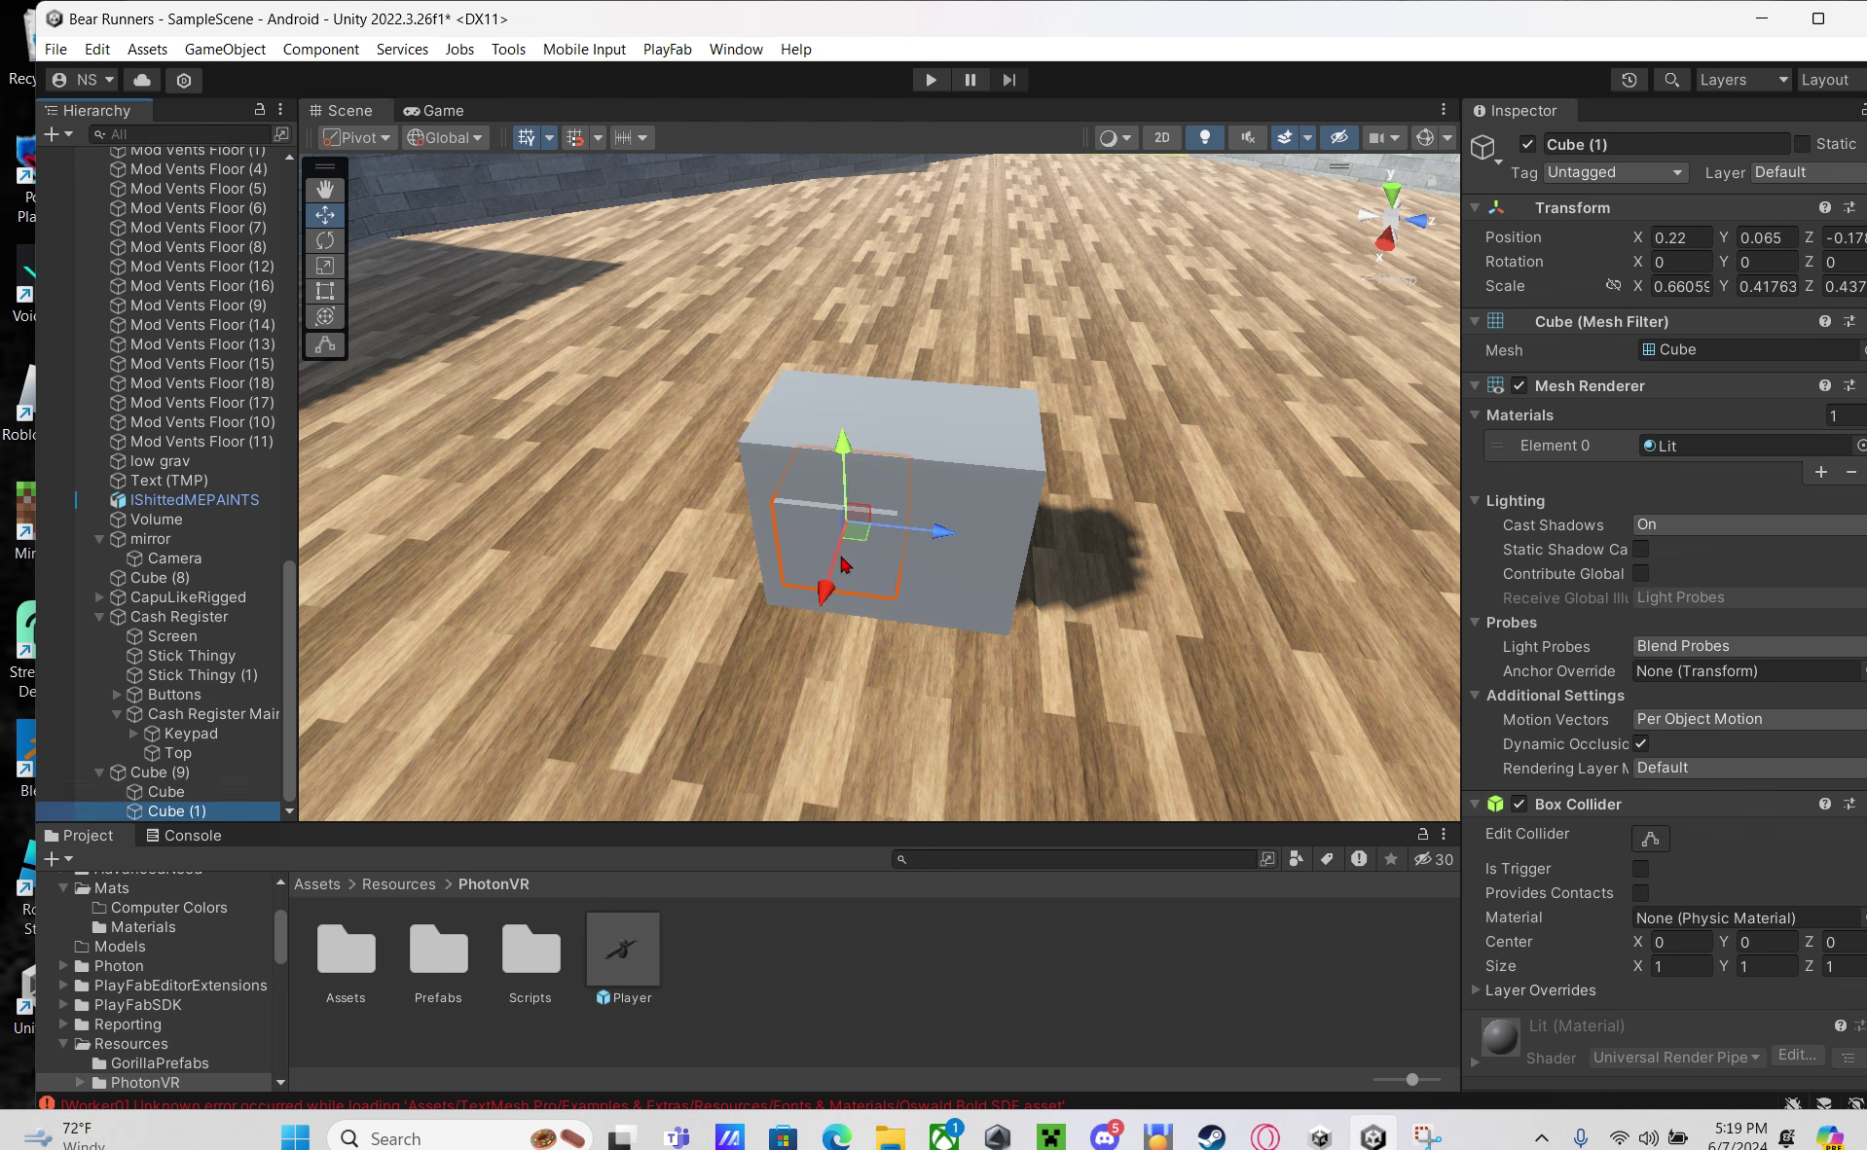
{"action": "left_click_drag", "start_coordinate": [915, 551], "coordinate": [1048, 559]}
Stretch the parent cube along Z to a scale of about 1.239
{"action": "right_click_drag", "start_coordinate": [781, 532], "coordinate": [891, 530]}
{"action": "key", "text": "w"}
{"action": "left_click", "coordinate": [807, 431]}
{"action": "left_click", "coordinate": [325, 266]}
{"action": "mouse_move", "coordinate": [895, 510]}
{"action": "left_mouse_down"}
{"action": "mouse_move", "coordinate": [941, 516]}
{"action": "mouse_move", "coordinate": [878, 503]}
{"action": "left_mouse_up"}
Apply the green Enable material to the first button cube and the red Disable material to its copy, then select the green one
{"action": "right_click_drag", "start_coordinate": [703, 600], "coordinate": [670, 625]}
{"action": "key", "text": "s"}
{"action": "key", "text": "w"}
{"action": "scroll", "coordinate": [153, 915], "scroll_direction": "up", "scroll_amount": 2}
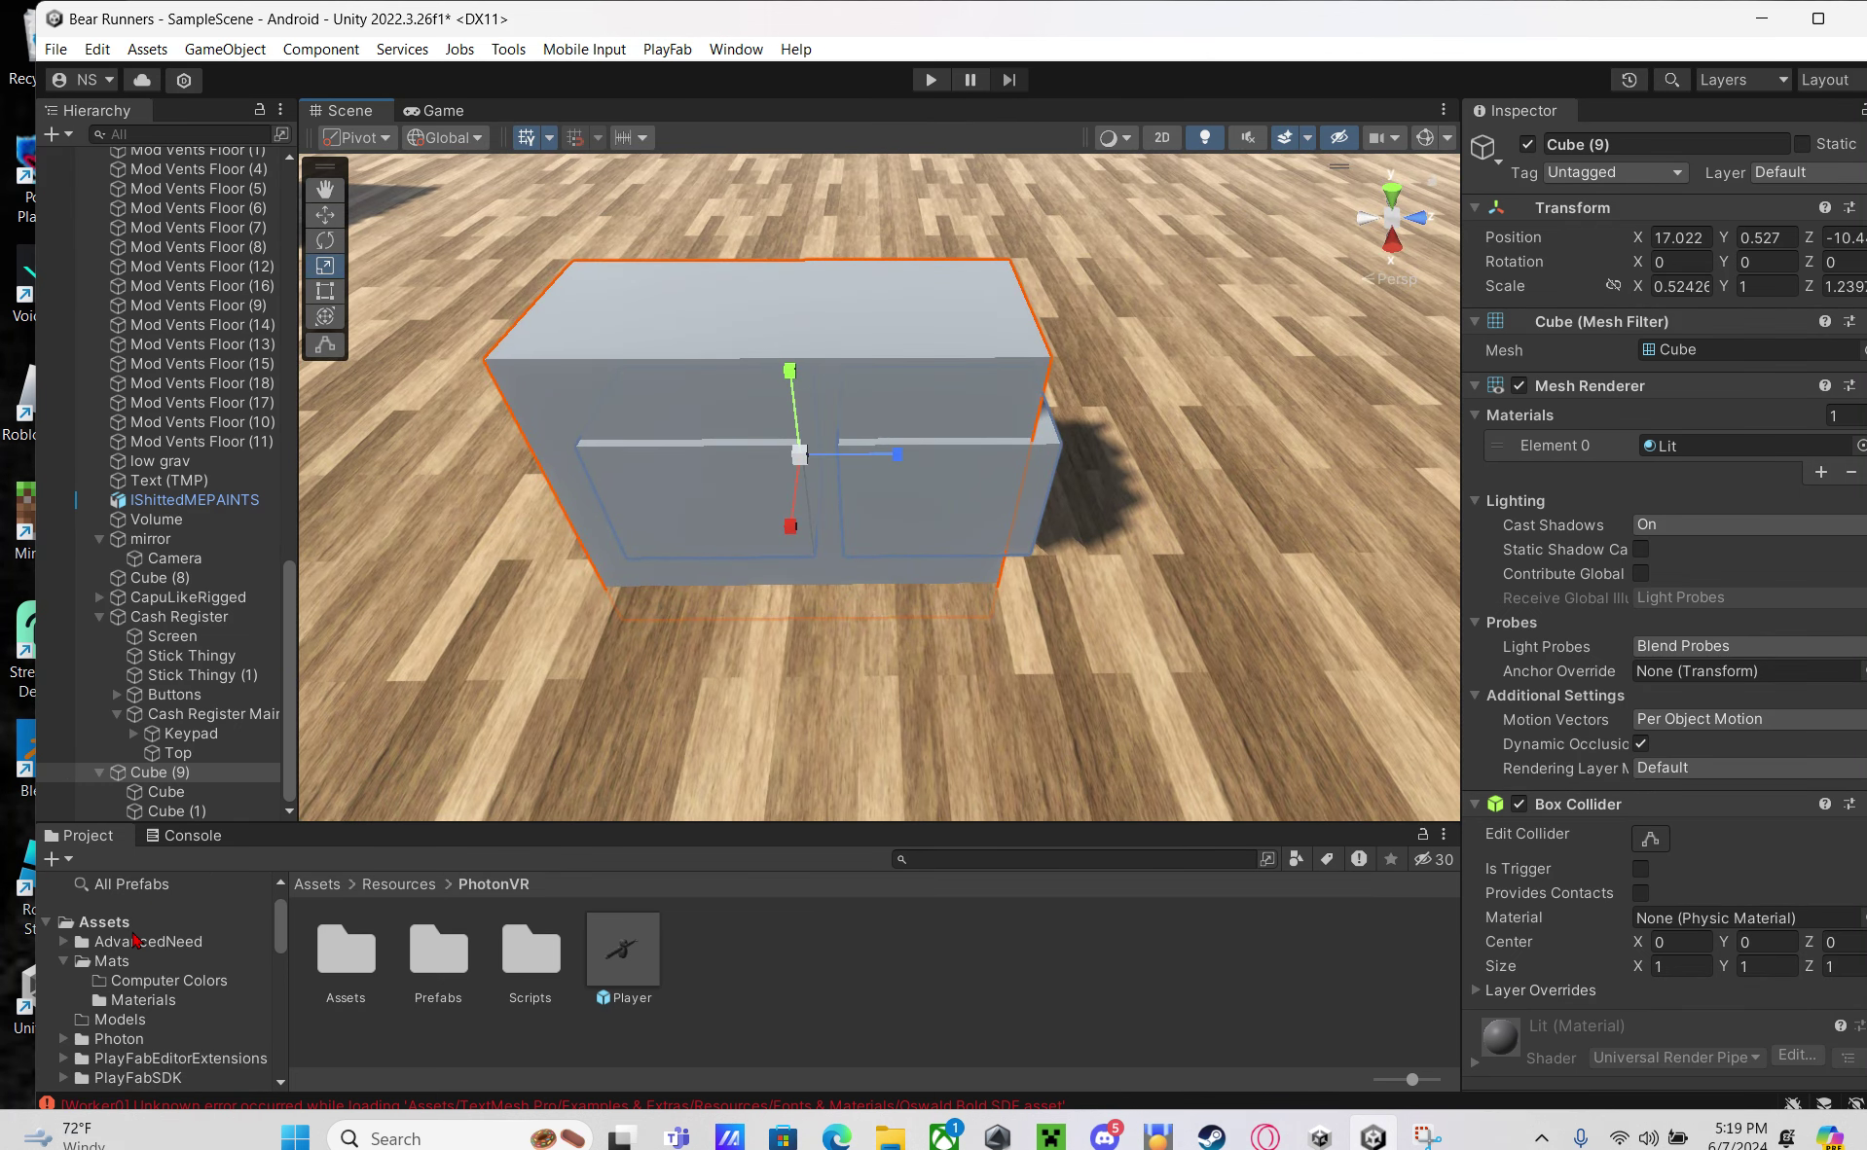
{"action": "left_click", "coordinate": [136, 924]}
{"action": "scroll", "coordinate": [815, 1020], "scroll_direction": "down", "scroll_amount": 1}
{"action": "left_click_drag", "start_coordinate": [816, 1020], "coordinate": [686, 535]}
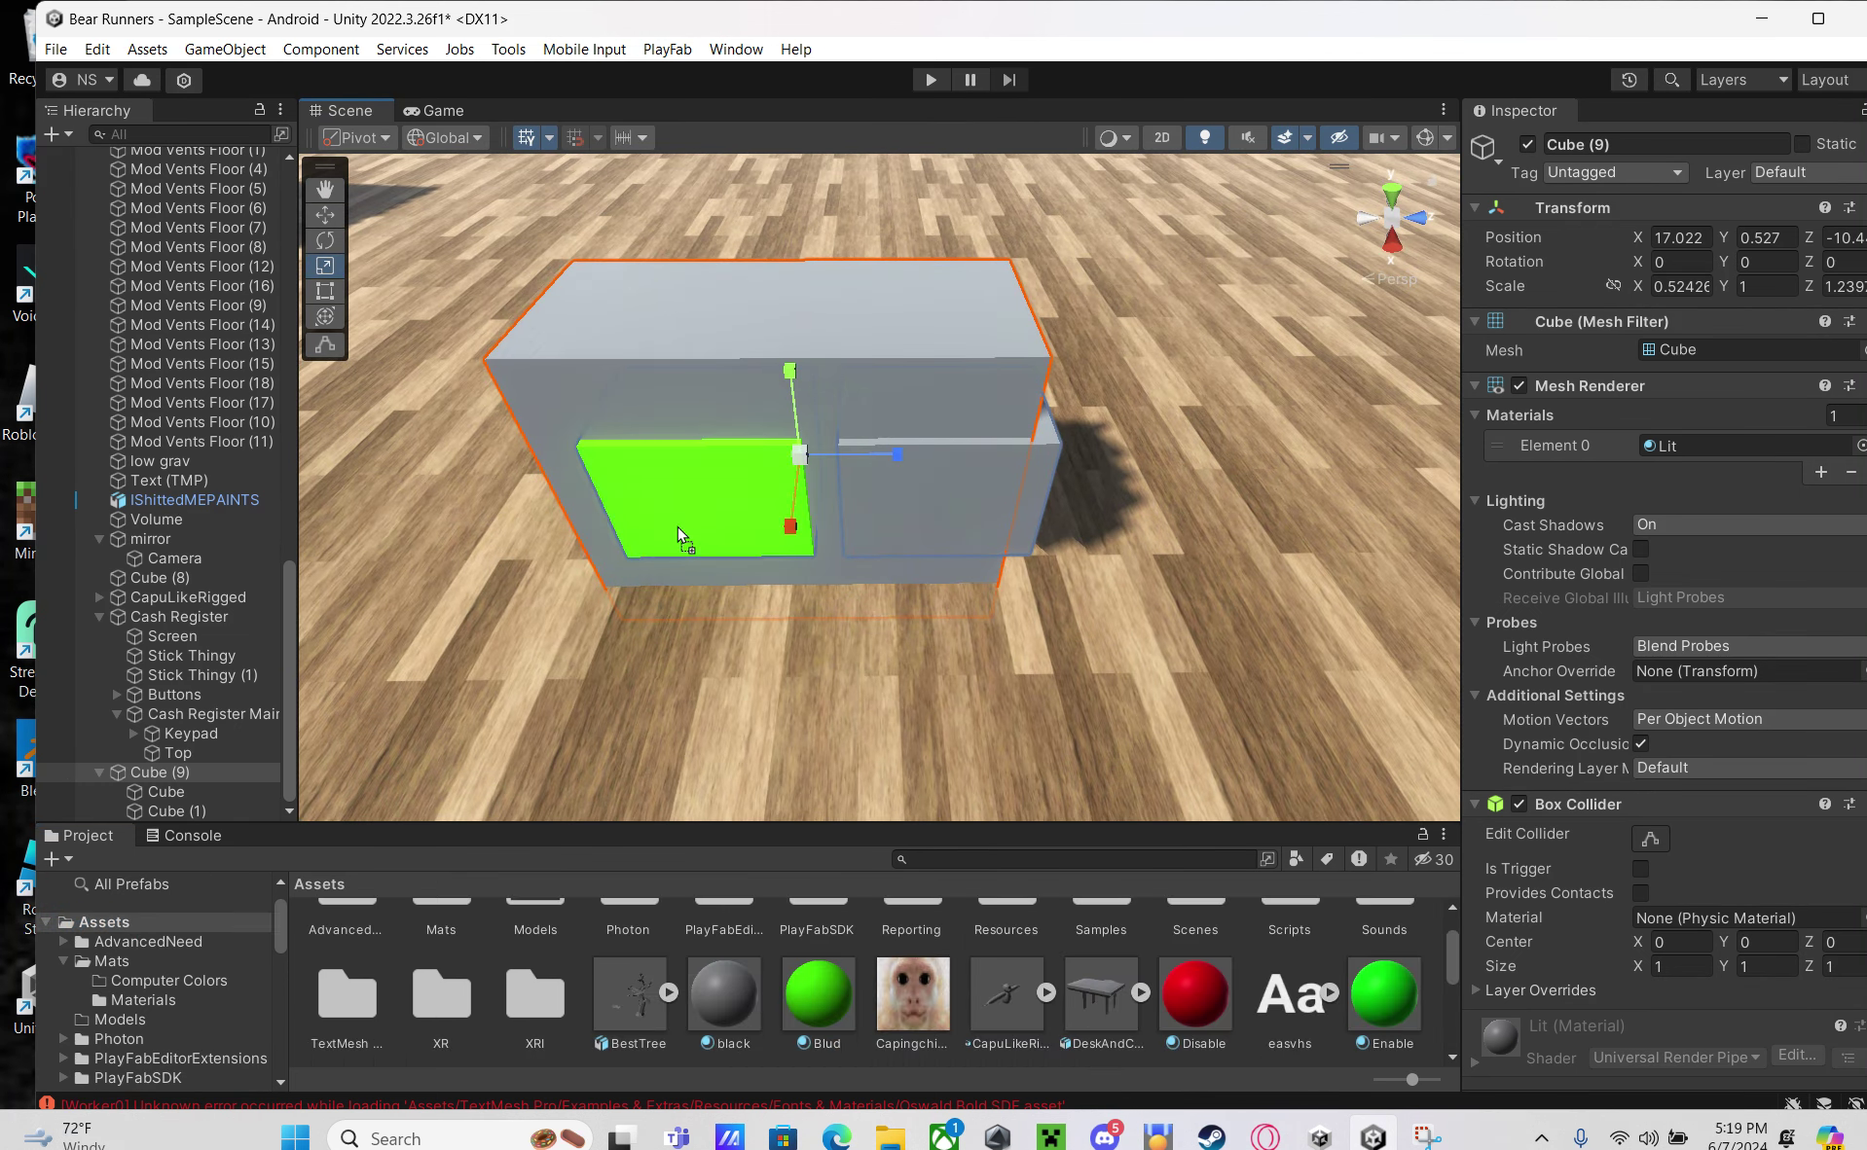
{"action": "left_click_drag", "start_coordinate": [1373, 1015], "coordinate": [701, 502]}
{"action": "left_click_drag", "start_coordinate": [1109, 997], "coordinate": [919, 463]}
{"action": "key", "text": "w"}
{"action": "right_click_drag", "start_coordinate": [919, 462], "coordinate": [921, 453]}
{"action": "left_click", "coordinate": [794, 535]}
Switch to Discord and review the scripts posted in the Monkey Party server's cosmetics channel
{"action": "left_click", "coordinate": [1104, 1136]}
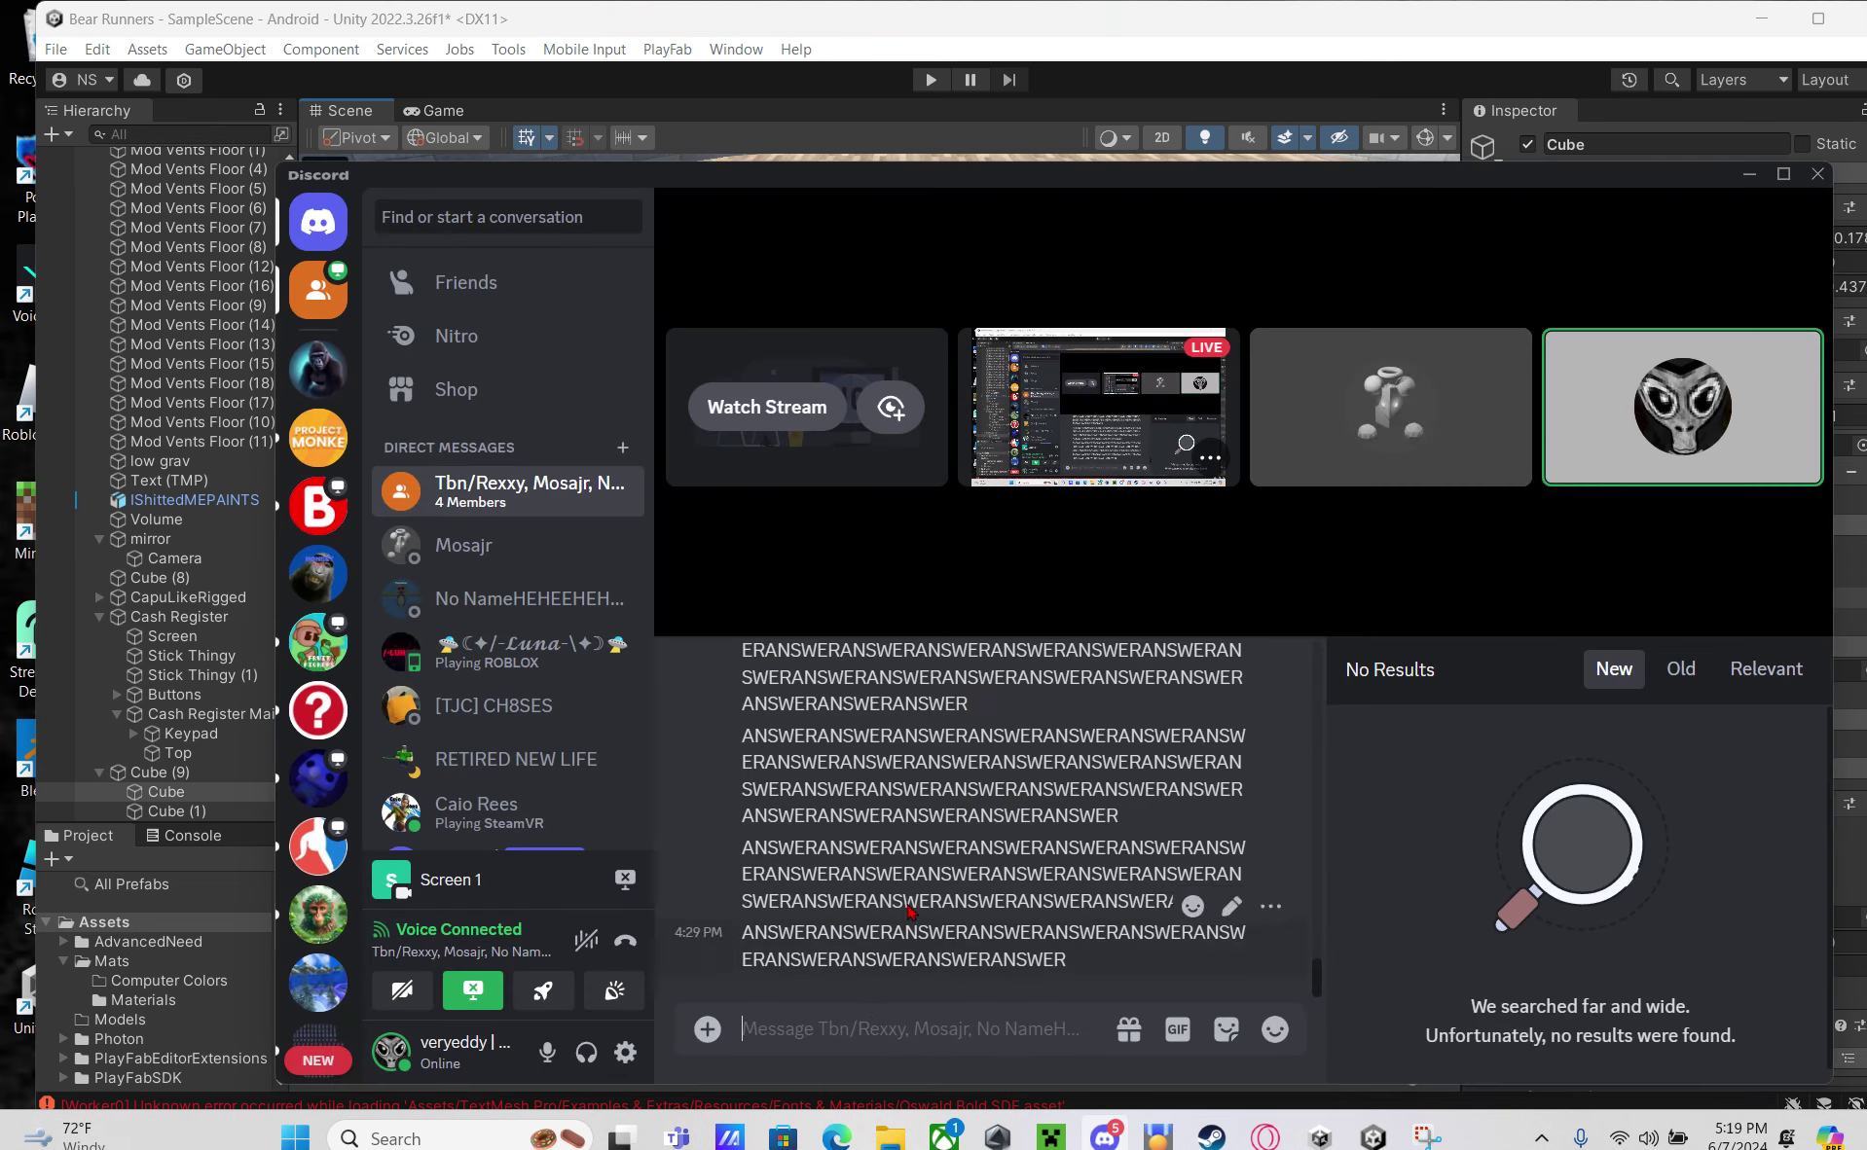
{"action": "scroll", "coordinate": [307, 423], "scroll_direction": "down", "scroll_amount": 2}
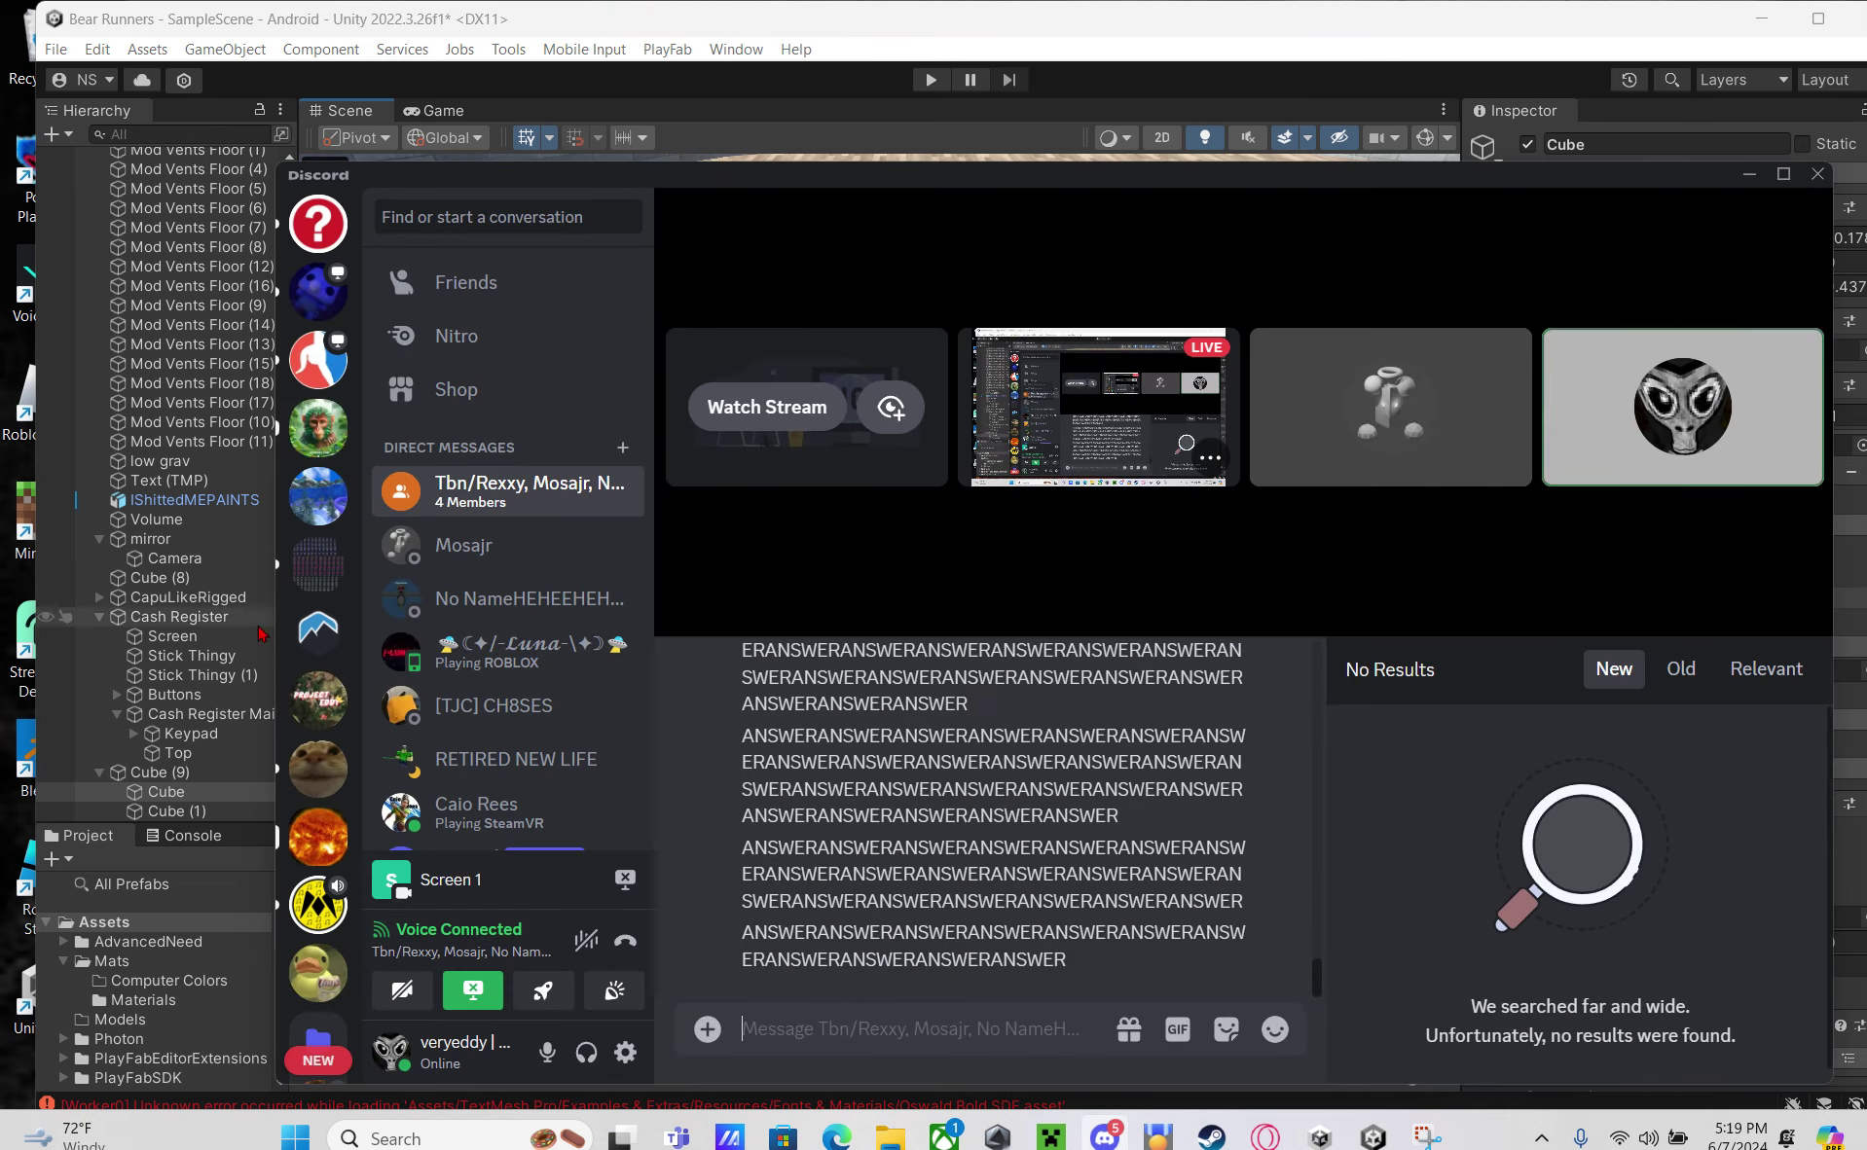
{"action": "scroll", "coordinate": [322, 682], "scroll_direction": "up", "scroll_amount": 3}
{"action": "left_click", "coordinate": [319, 331]}
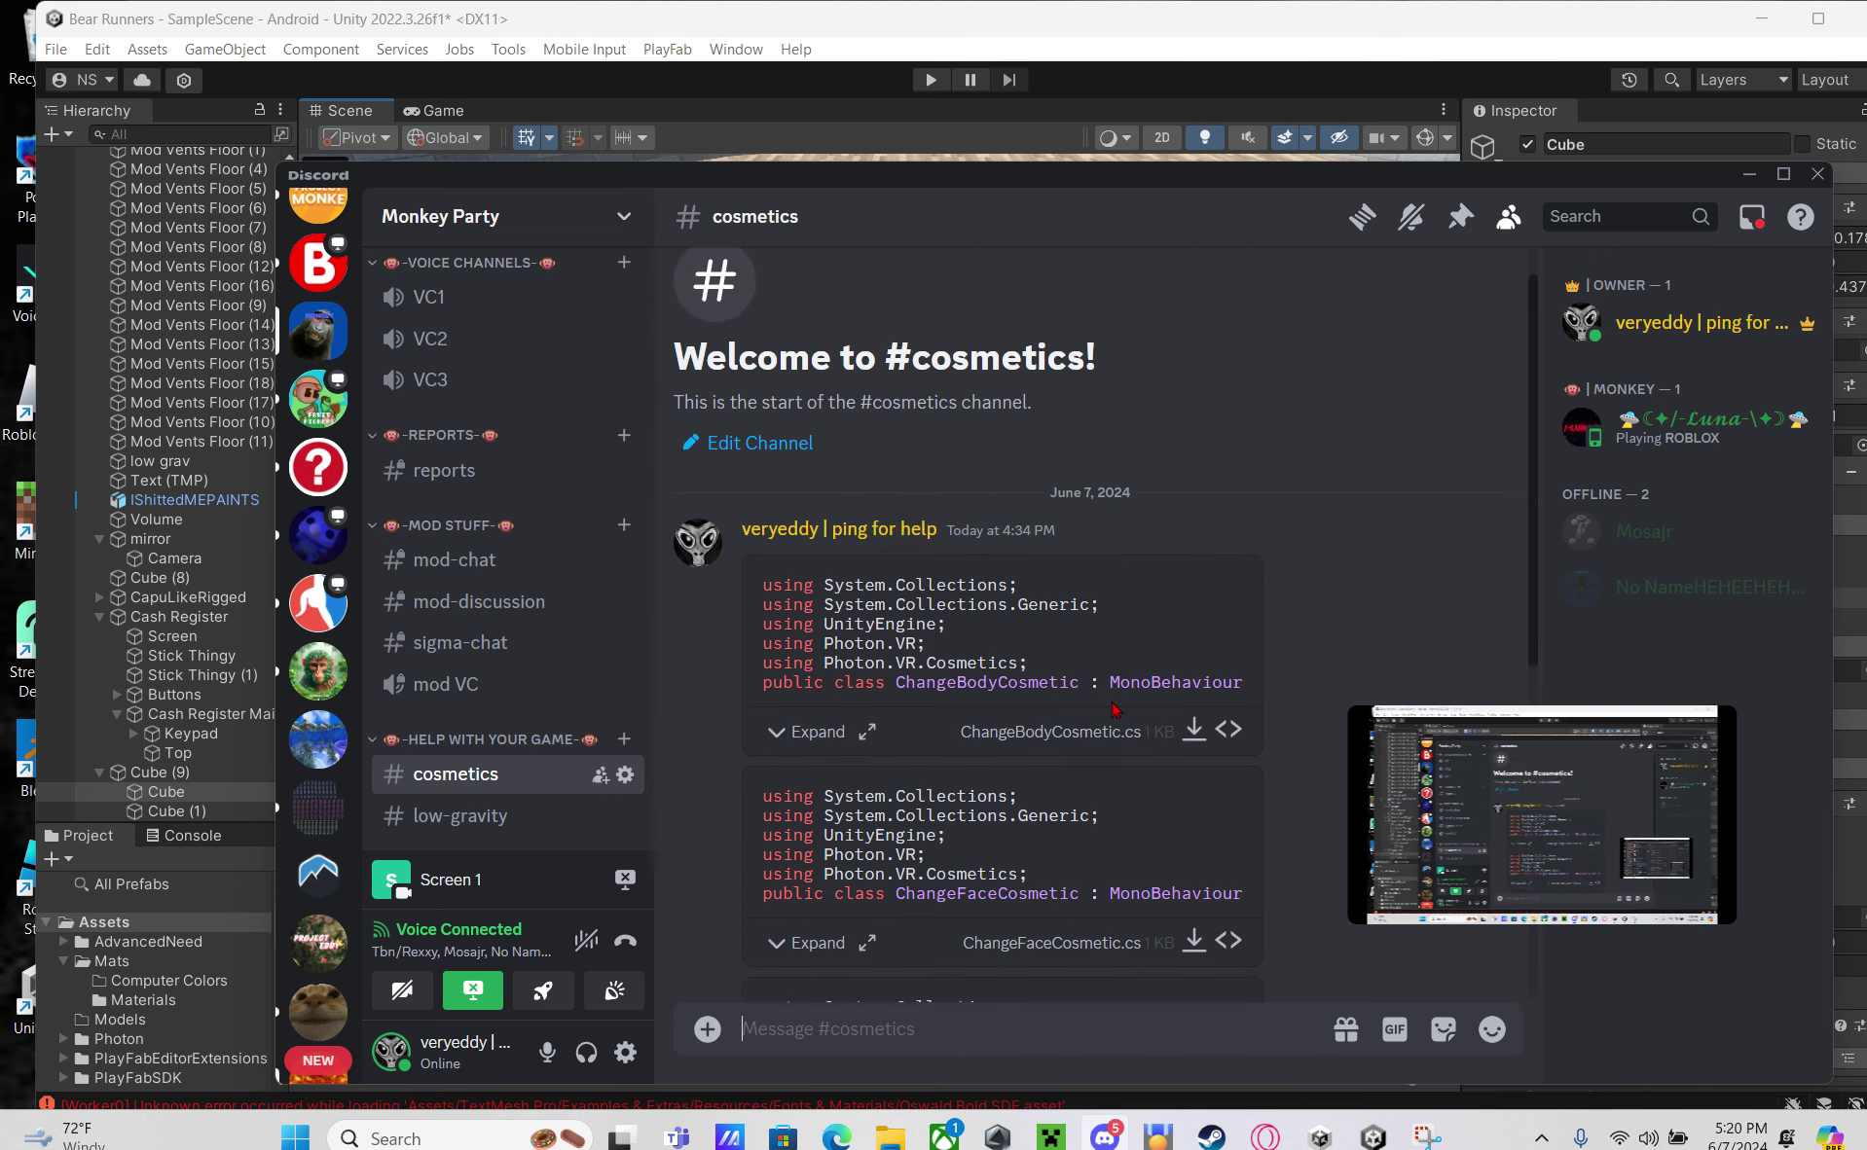
{"action": "mouse_move", "coordinate": [1391, 1137]}
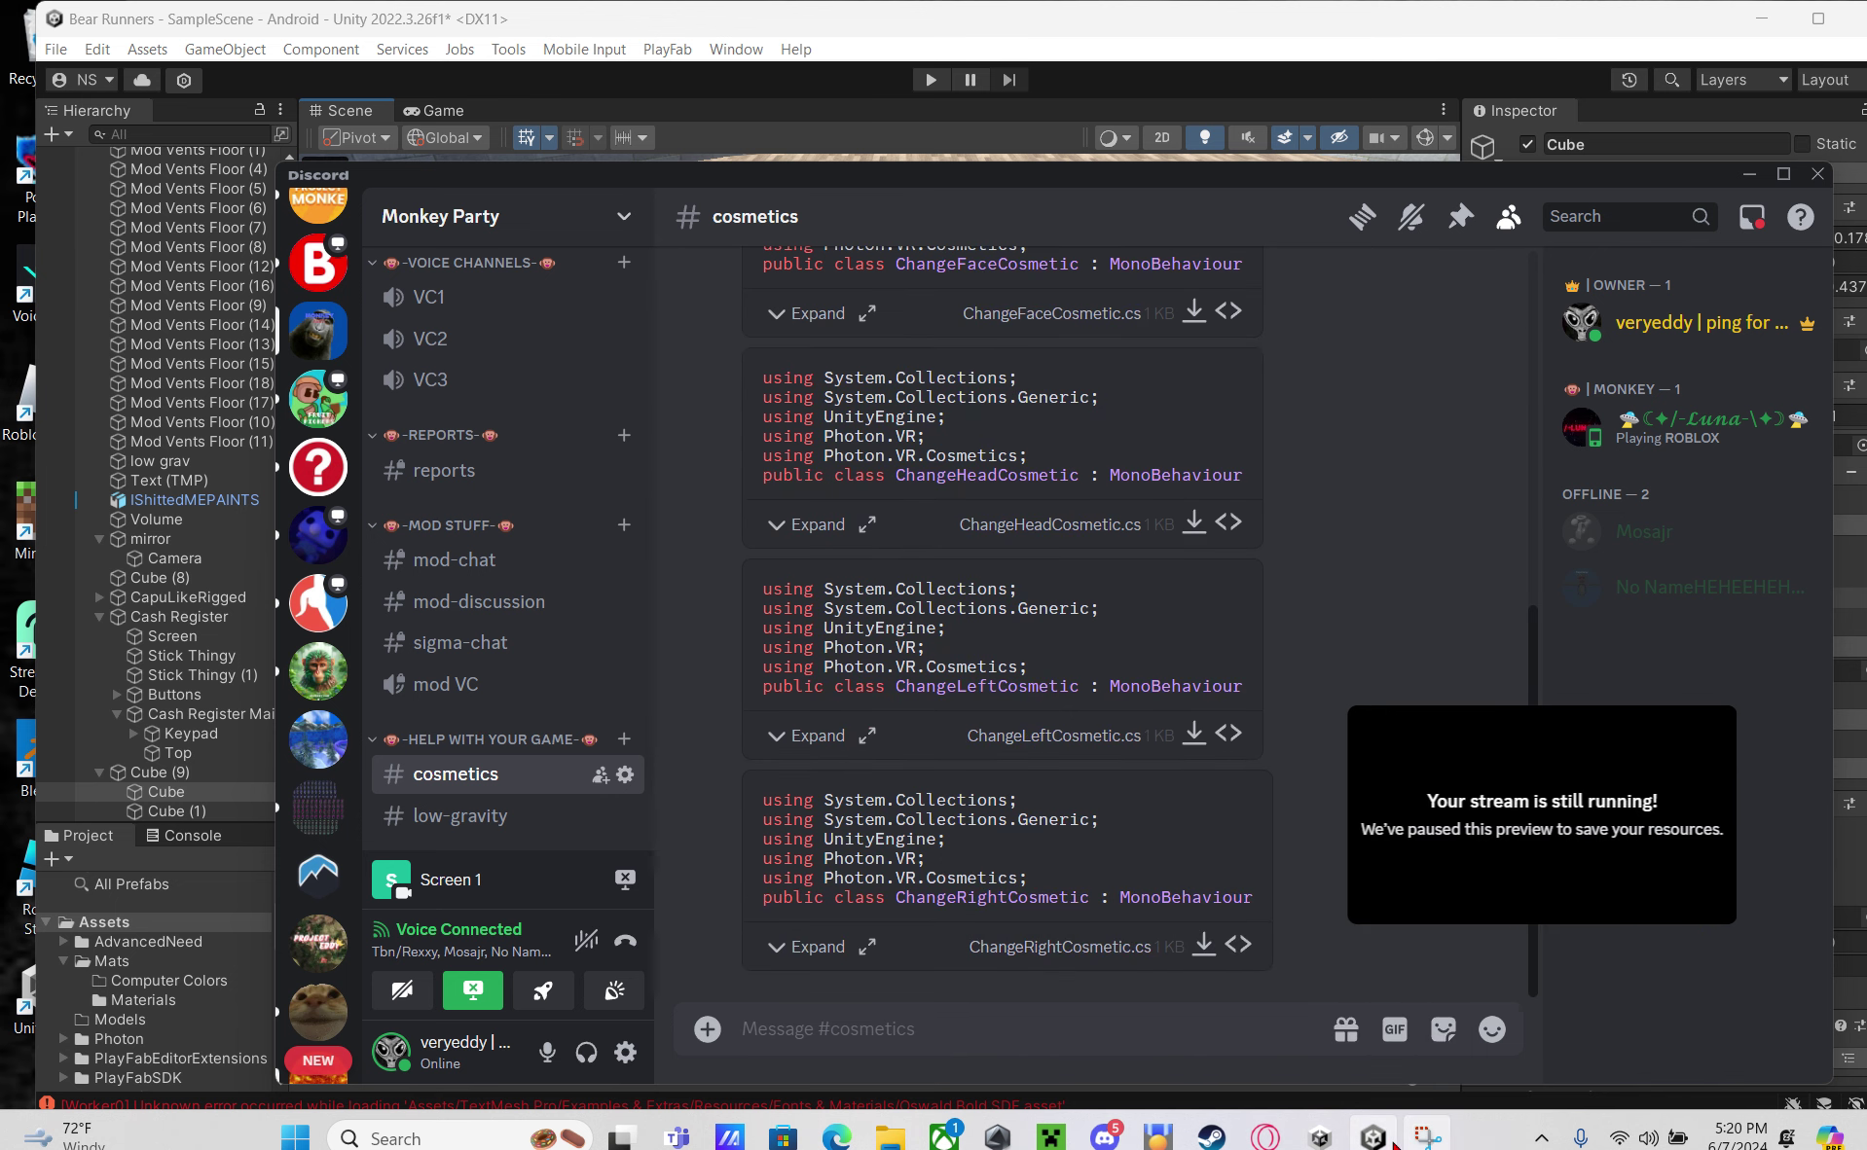
{"action": "scroll", "coordinate": [1013, 800], "scroll_direction": "up", "scroll_amount": 5}
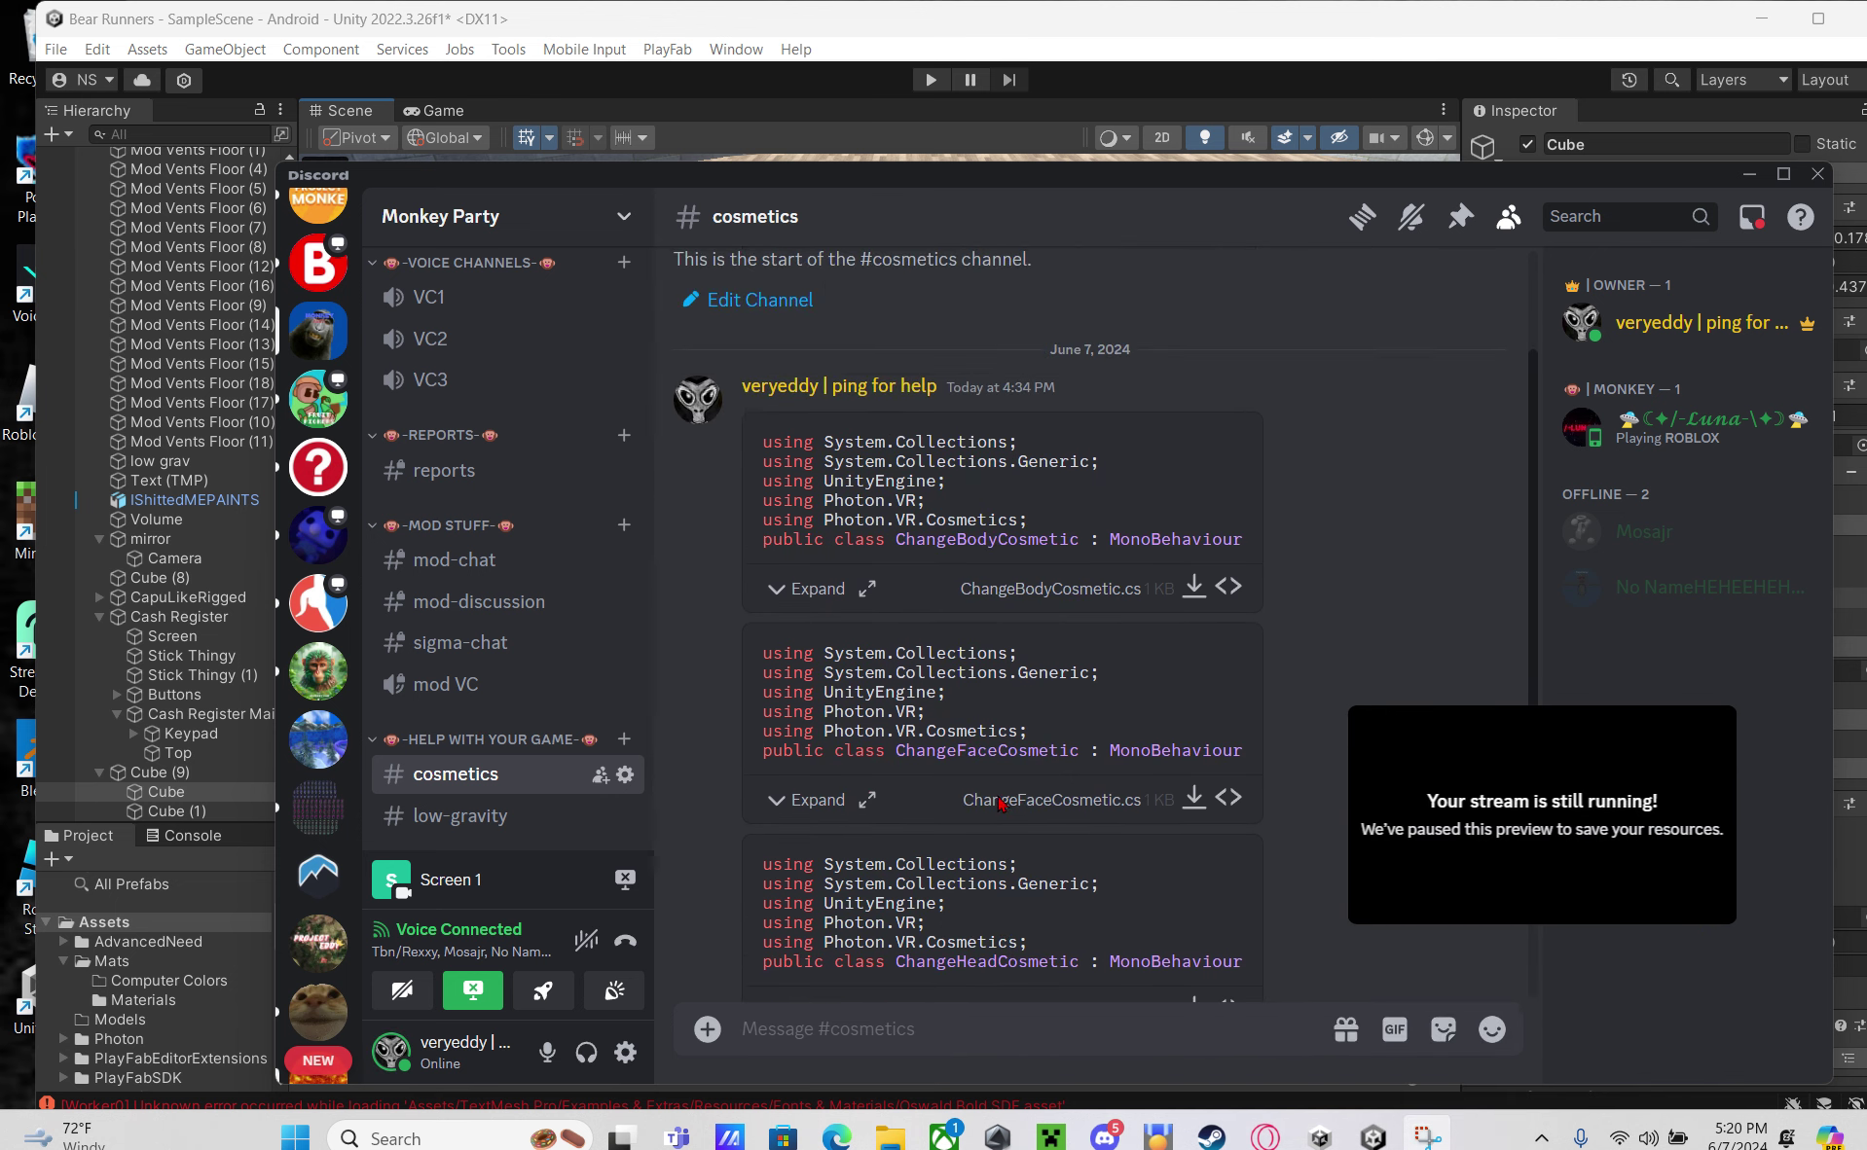
{"action": "scroll", "coordinate": [971, 842], "scroll_direction": "down", "scroll_amount": 4}
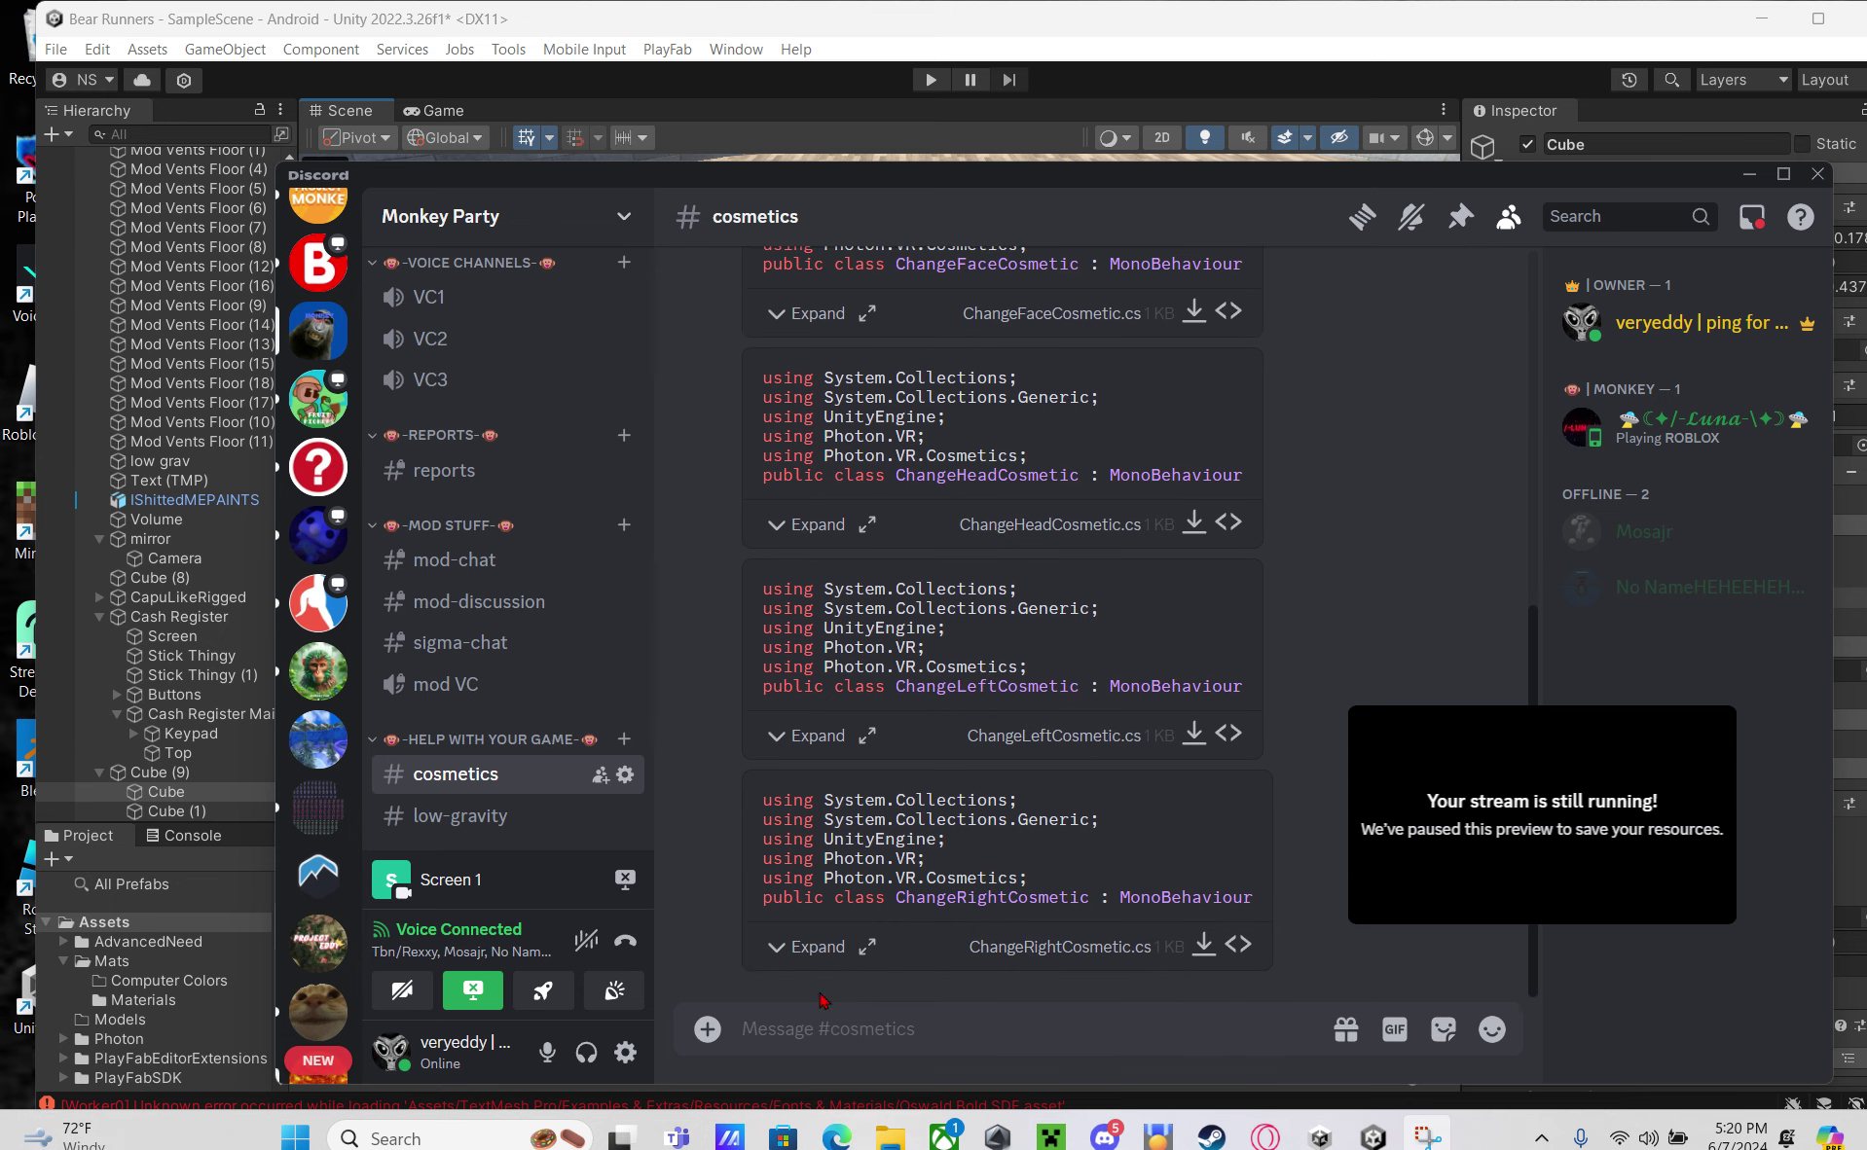
Upload the Purchase script from the Downloads folder and post it in the cosmetics channel
{"action": "left_click", "coordinate": [707, 1028]}
{"action": "left_click", "coordinate": [710, 757]}
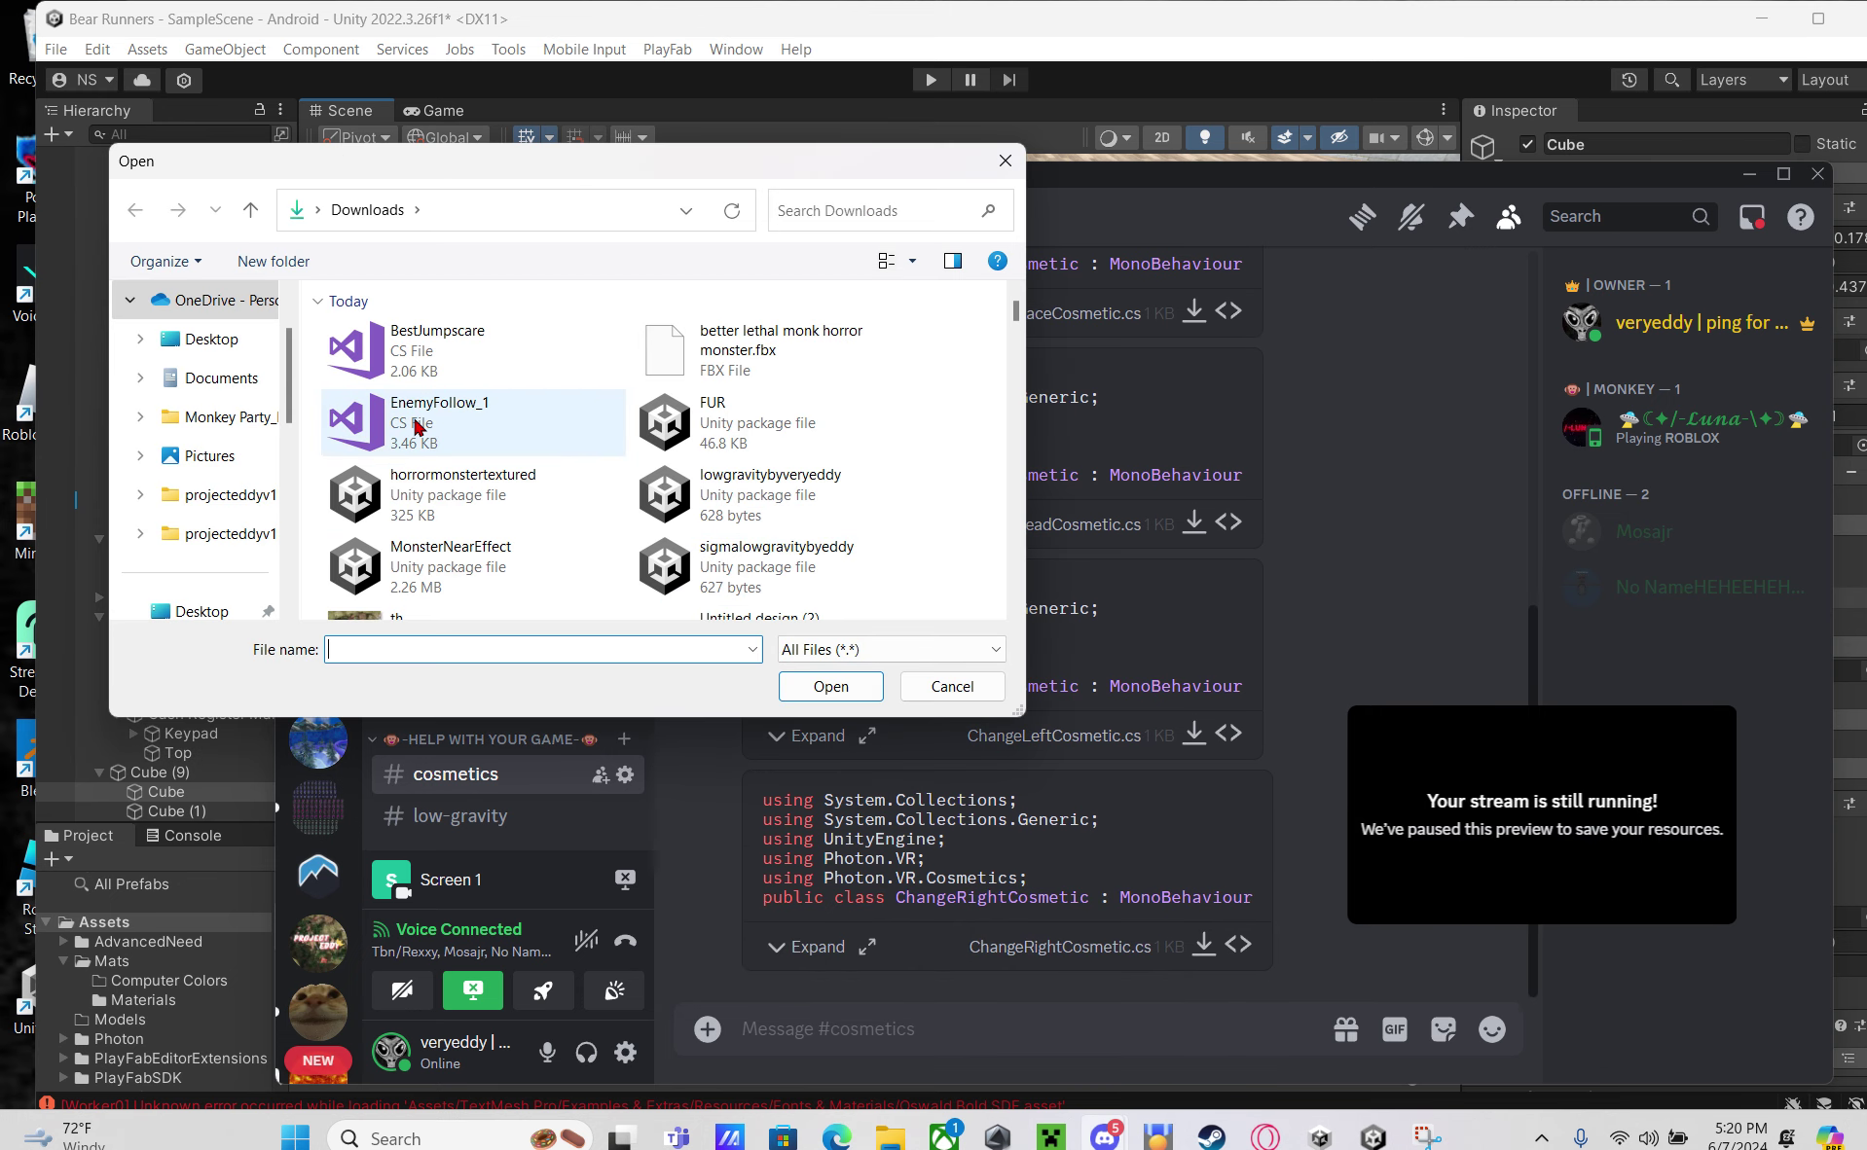
{"action": "scroll", "coordinate": [804, 571], "scroll_direction": "down", "scroll_amount": 5}
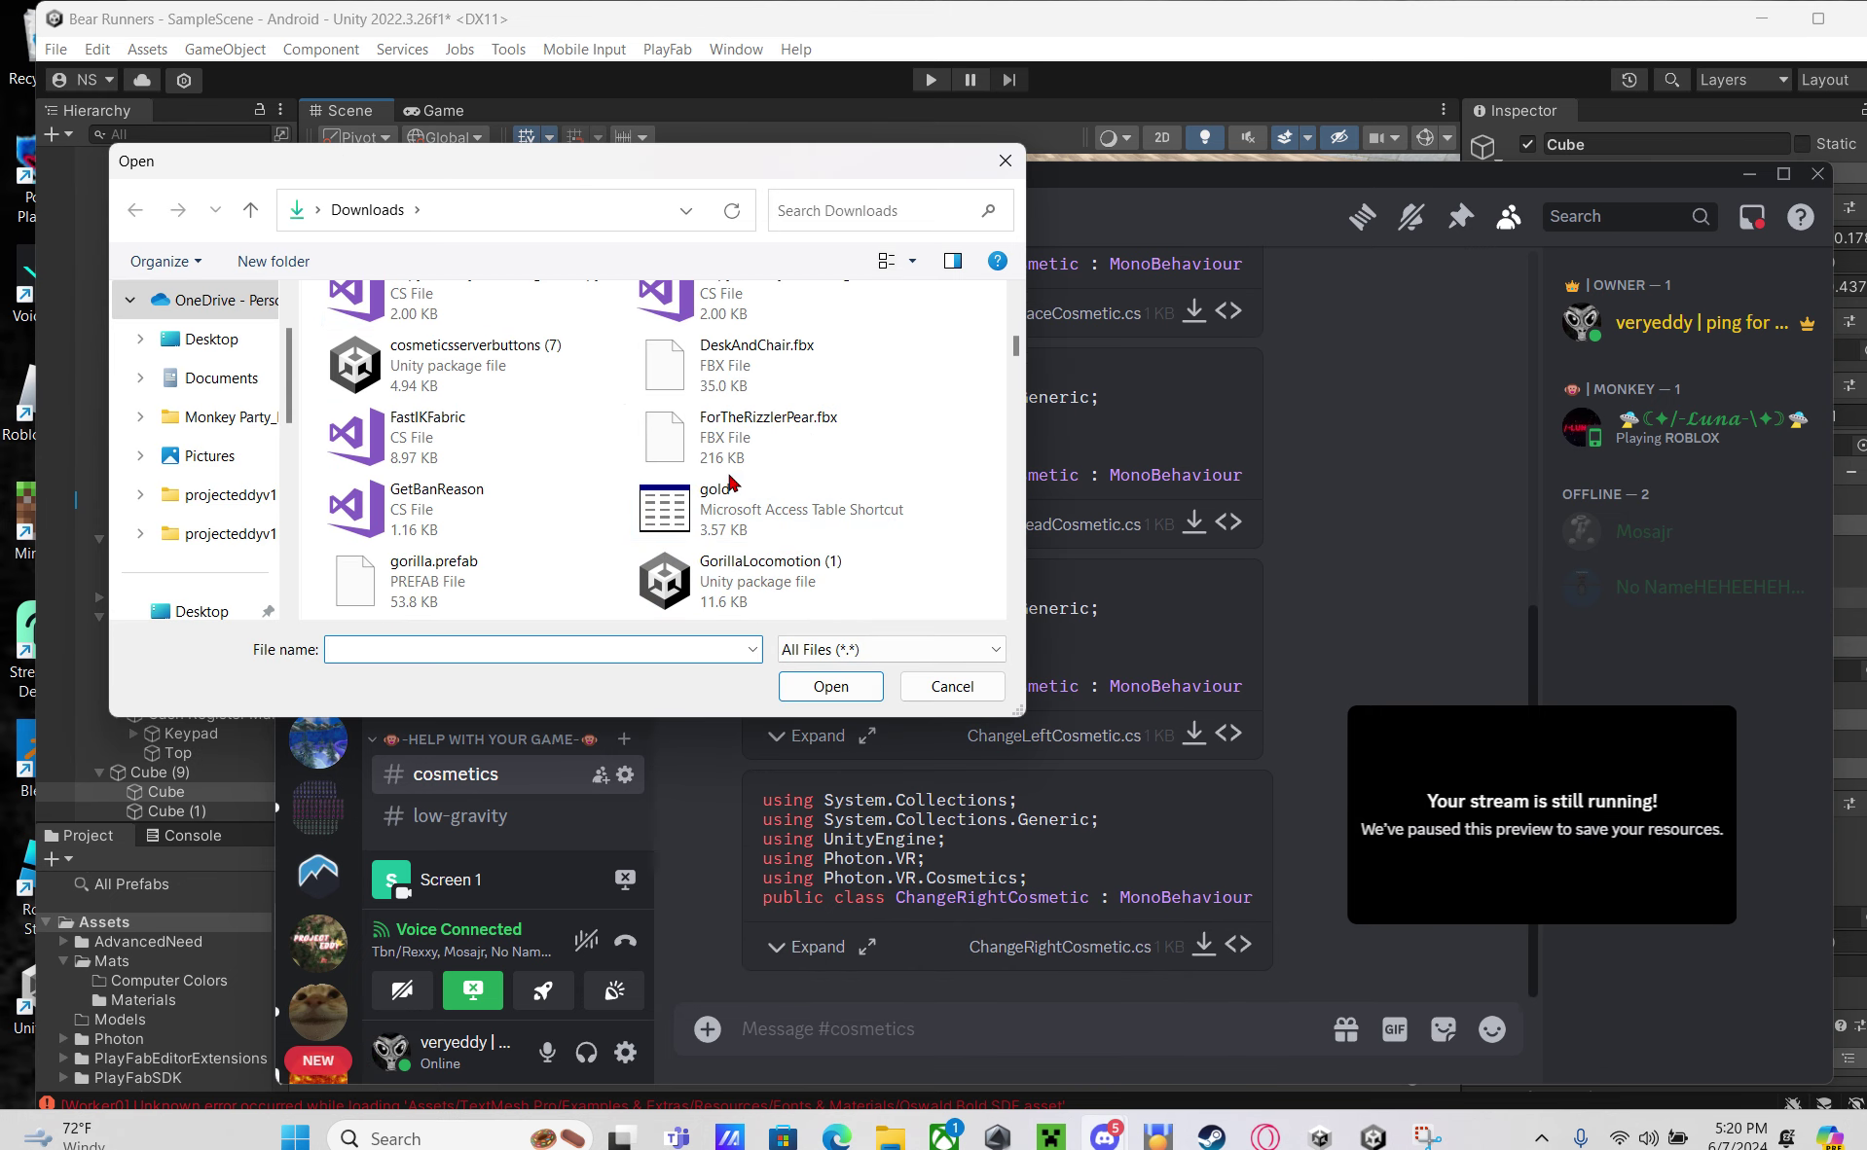
{"action": "scroll", "coordinate": [728, 481], "scroll_direction": "down", "scroll_amount": 5}
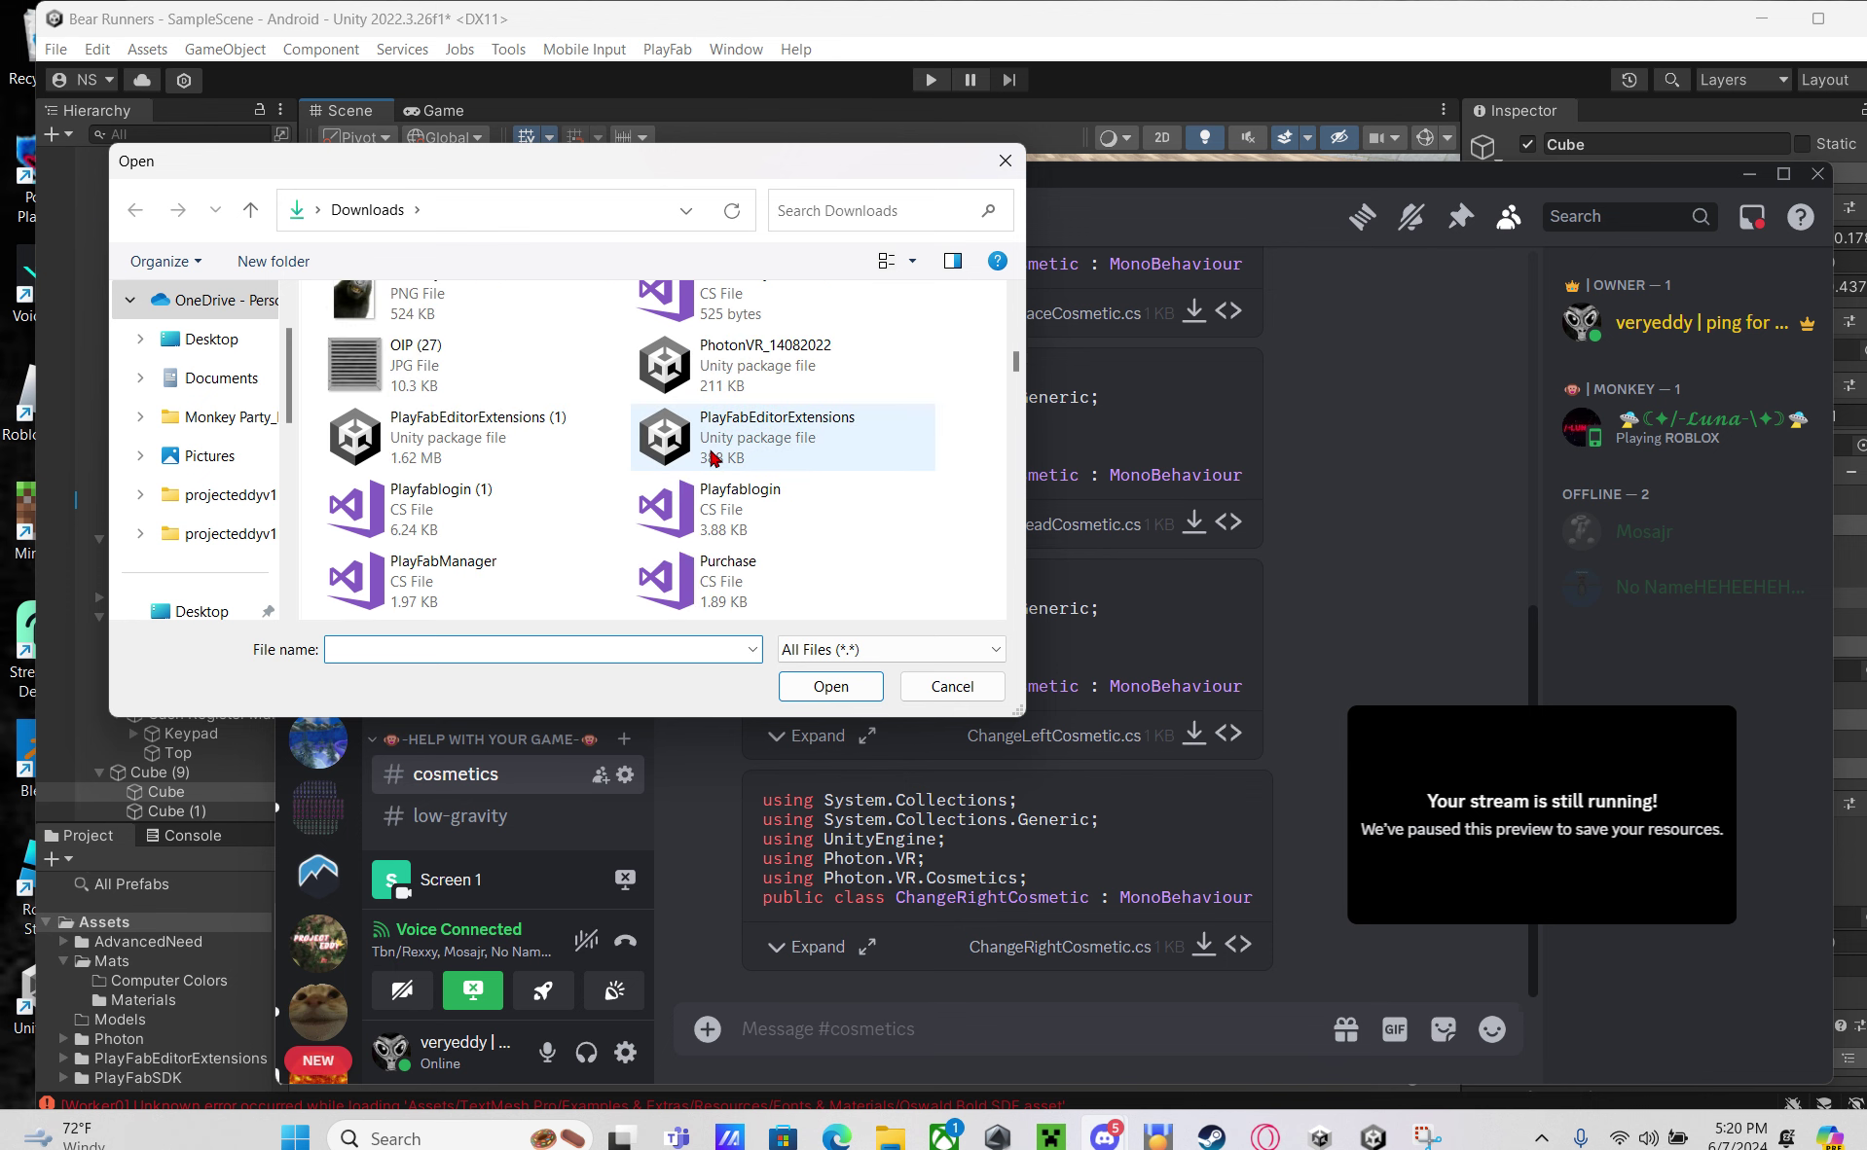
{"action": "double_click", "coordinate": [696, 569]}
{"action": "key", "text": "Return"}
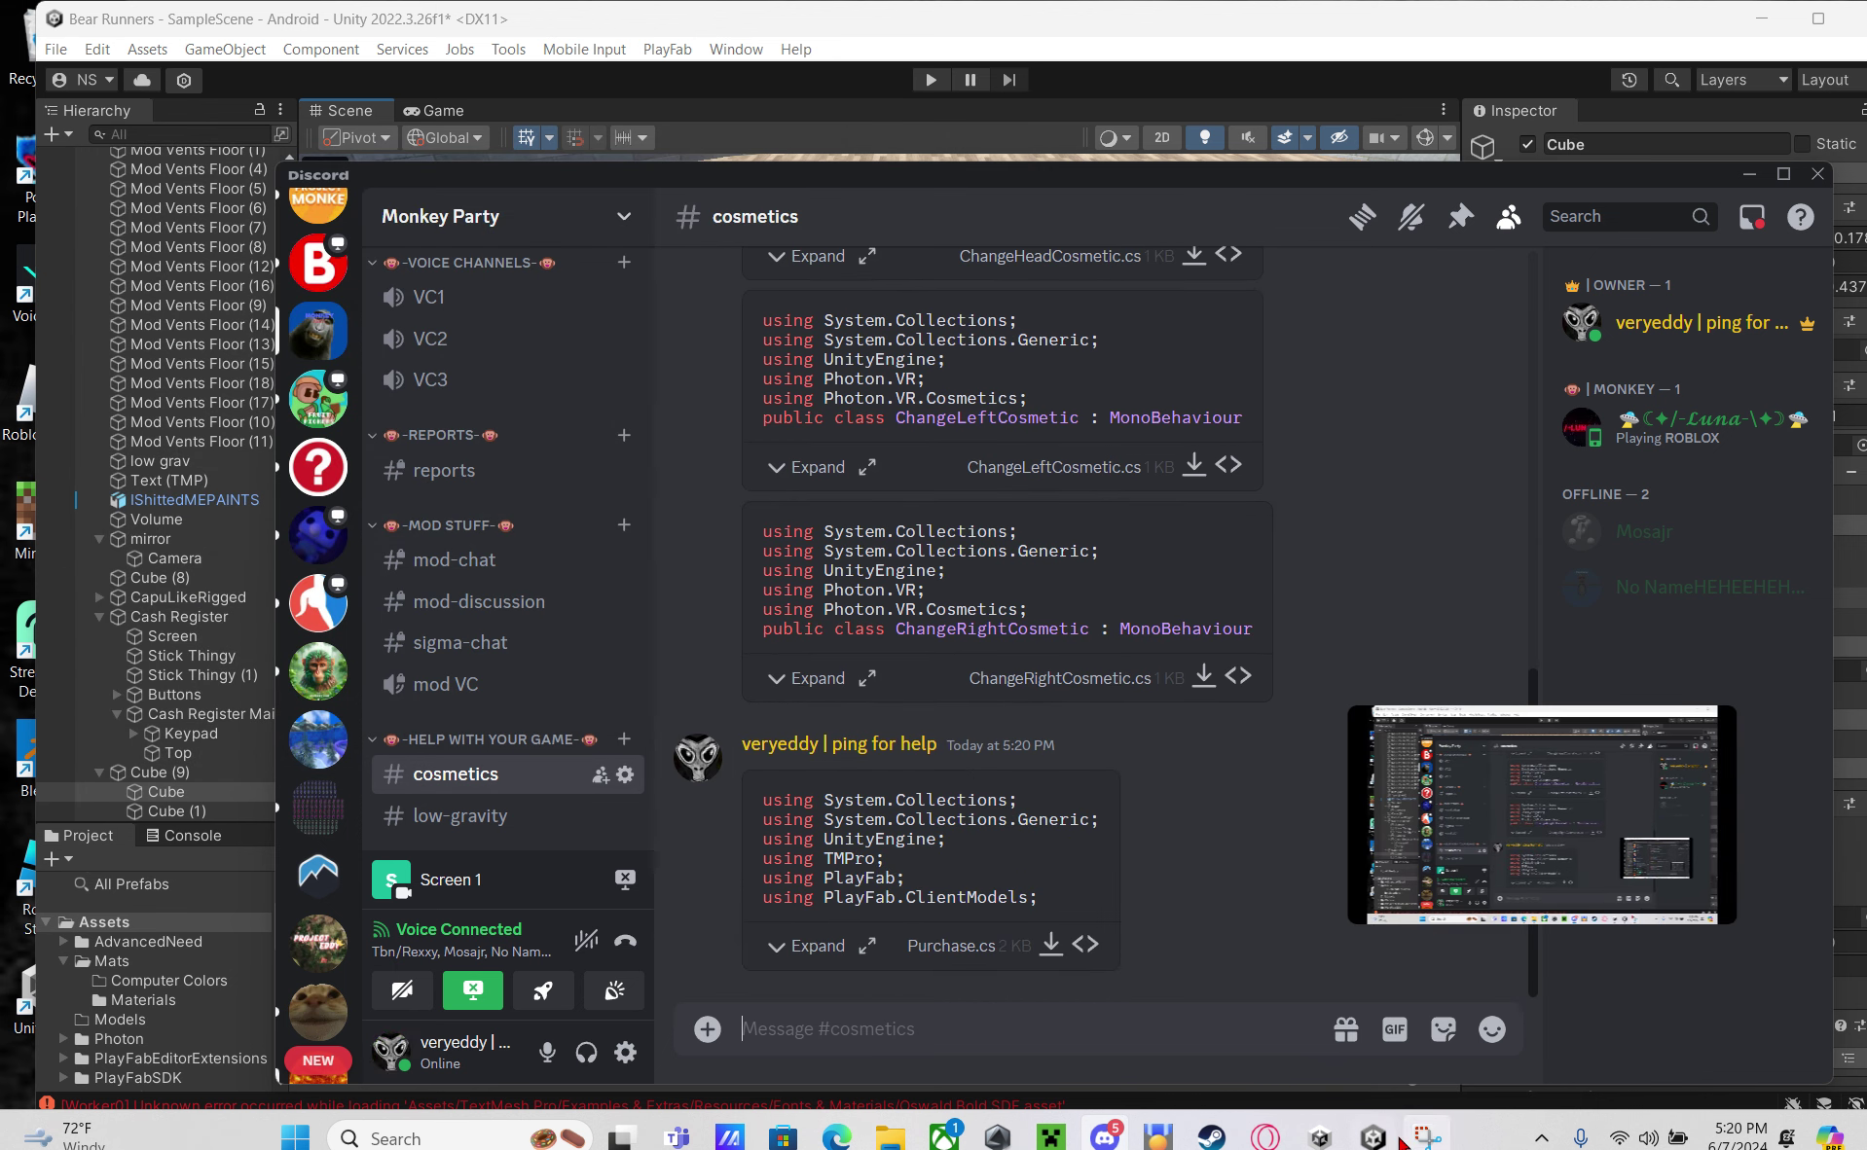
Switch back to Unity and open the project's Scripts folder
{"action": "left_click", "coordinate": [1509, 16]}
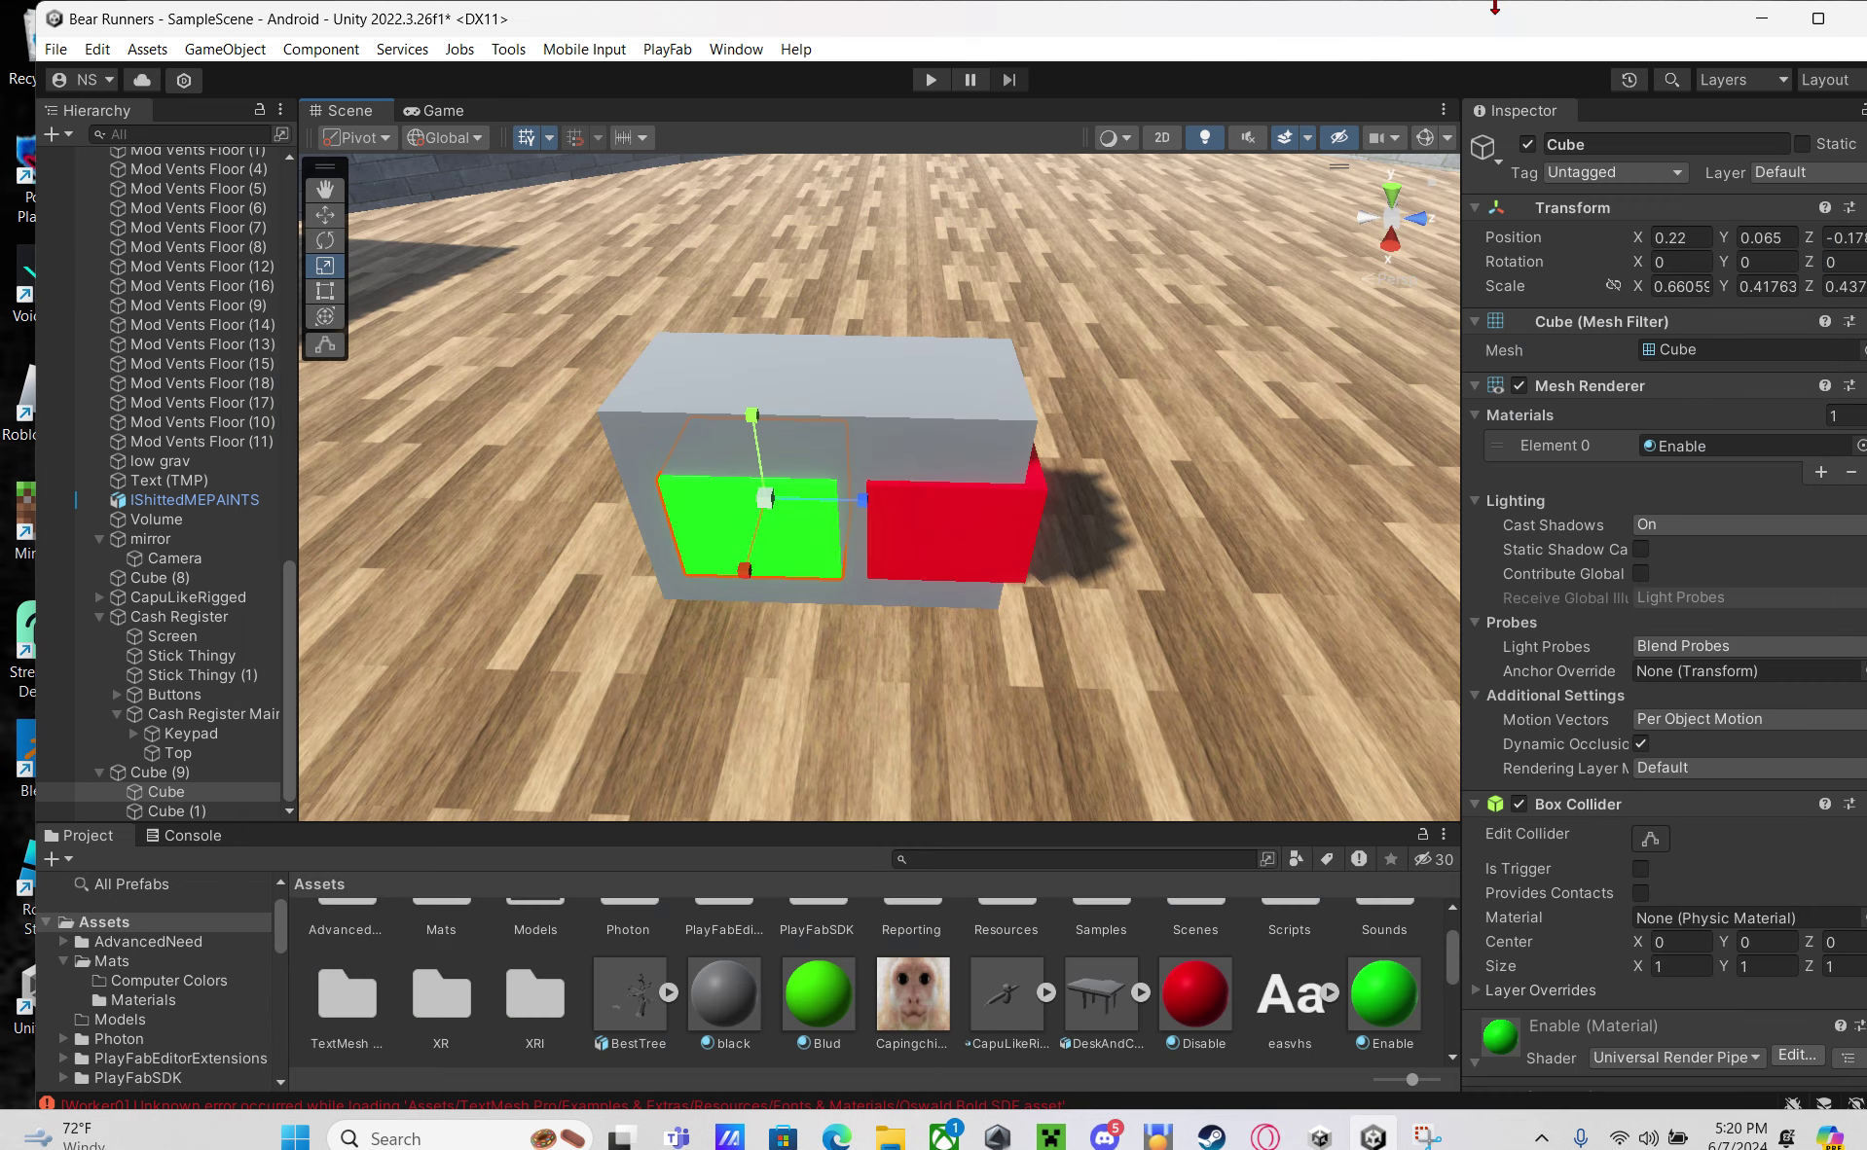
{"action": "right_click_drag", "start_coordinate": [1330, 380], "coordinate": [1200, 393]}
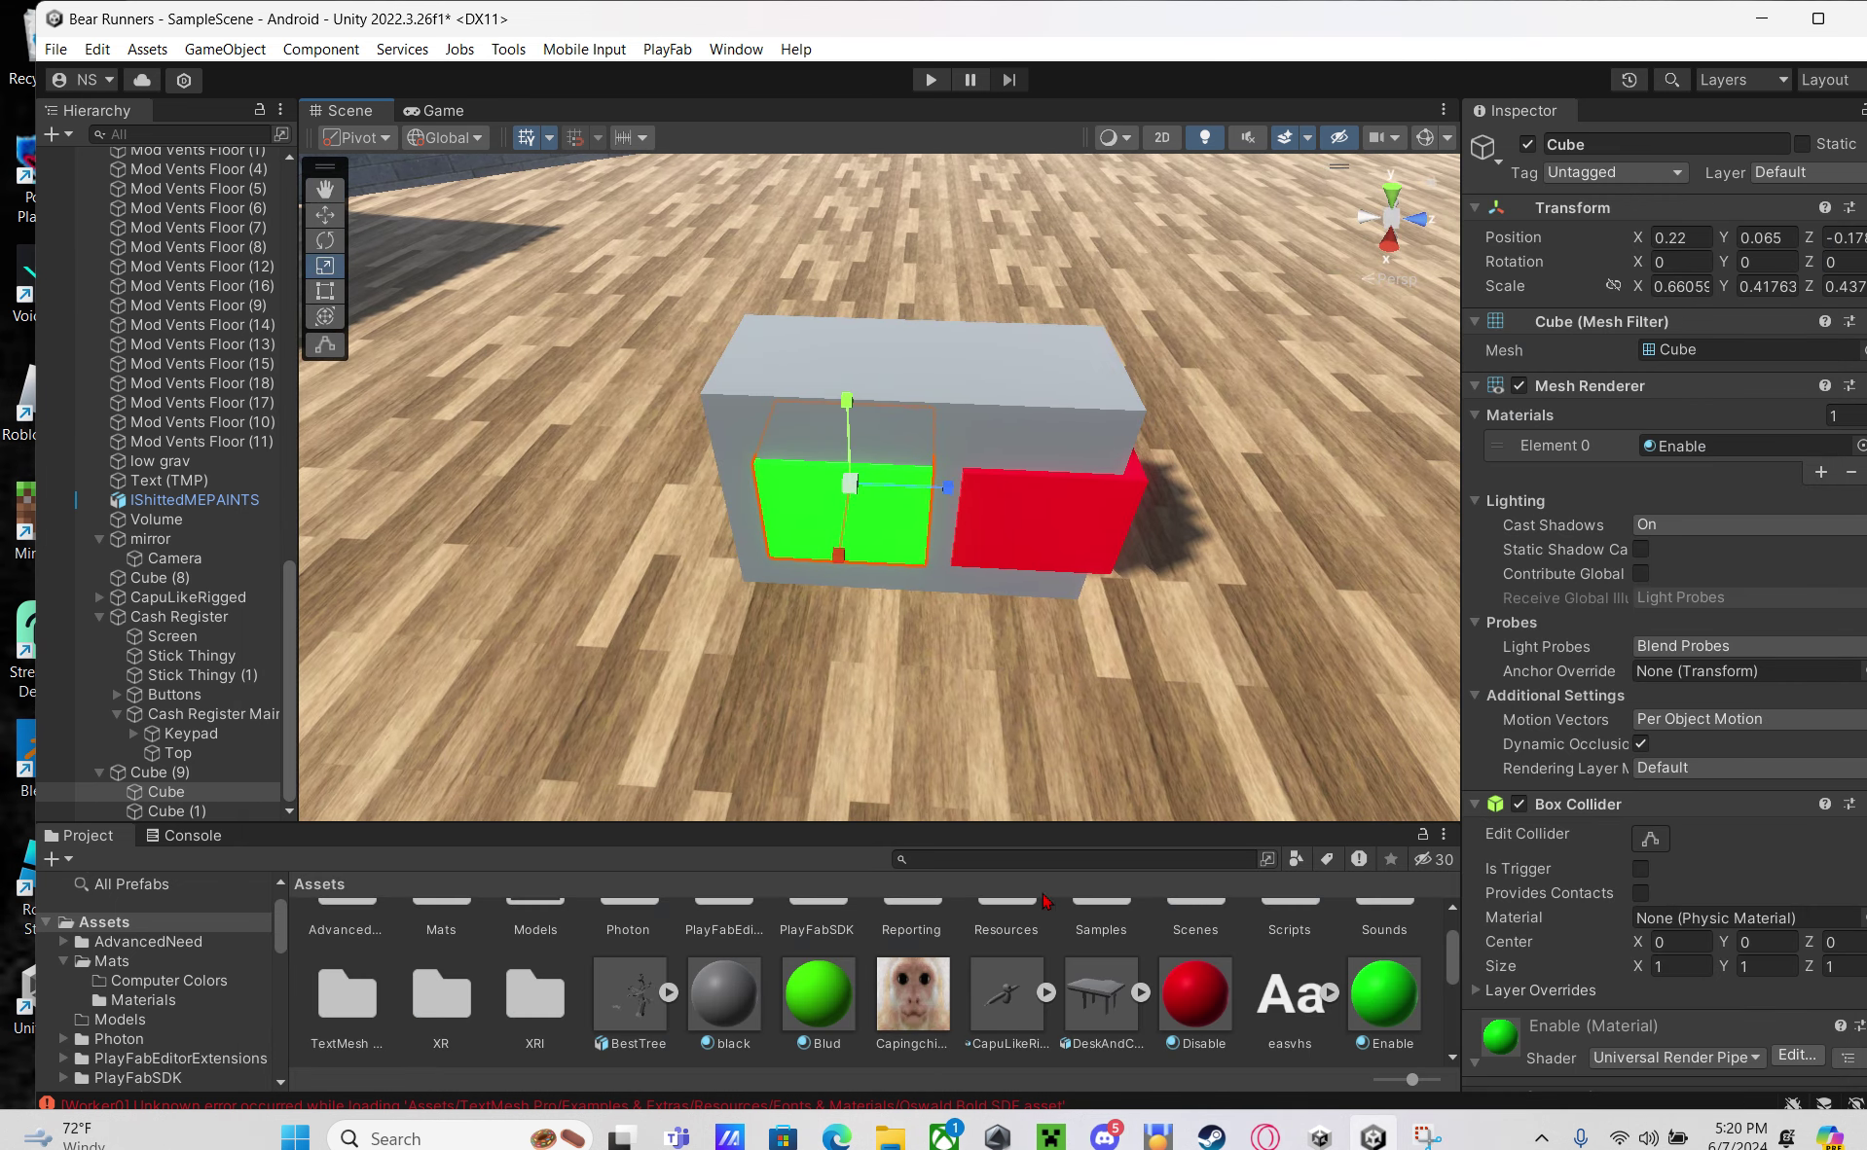
{"action": "scroll", "coordinate": [722, 993], "scroll_direction": "up", "scroll_amount": 2}
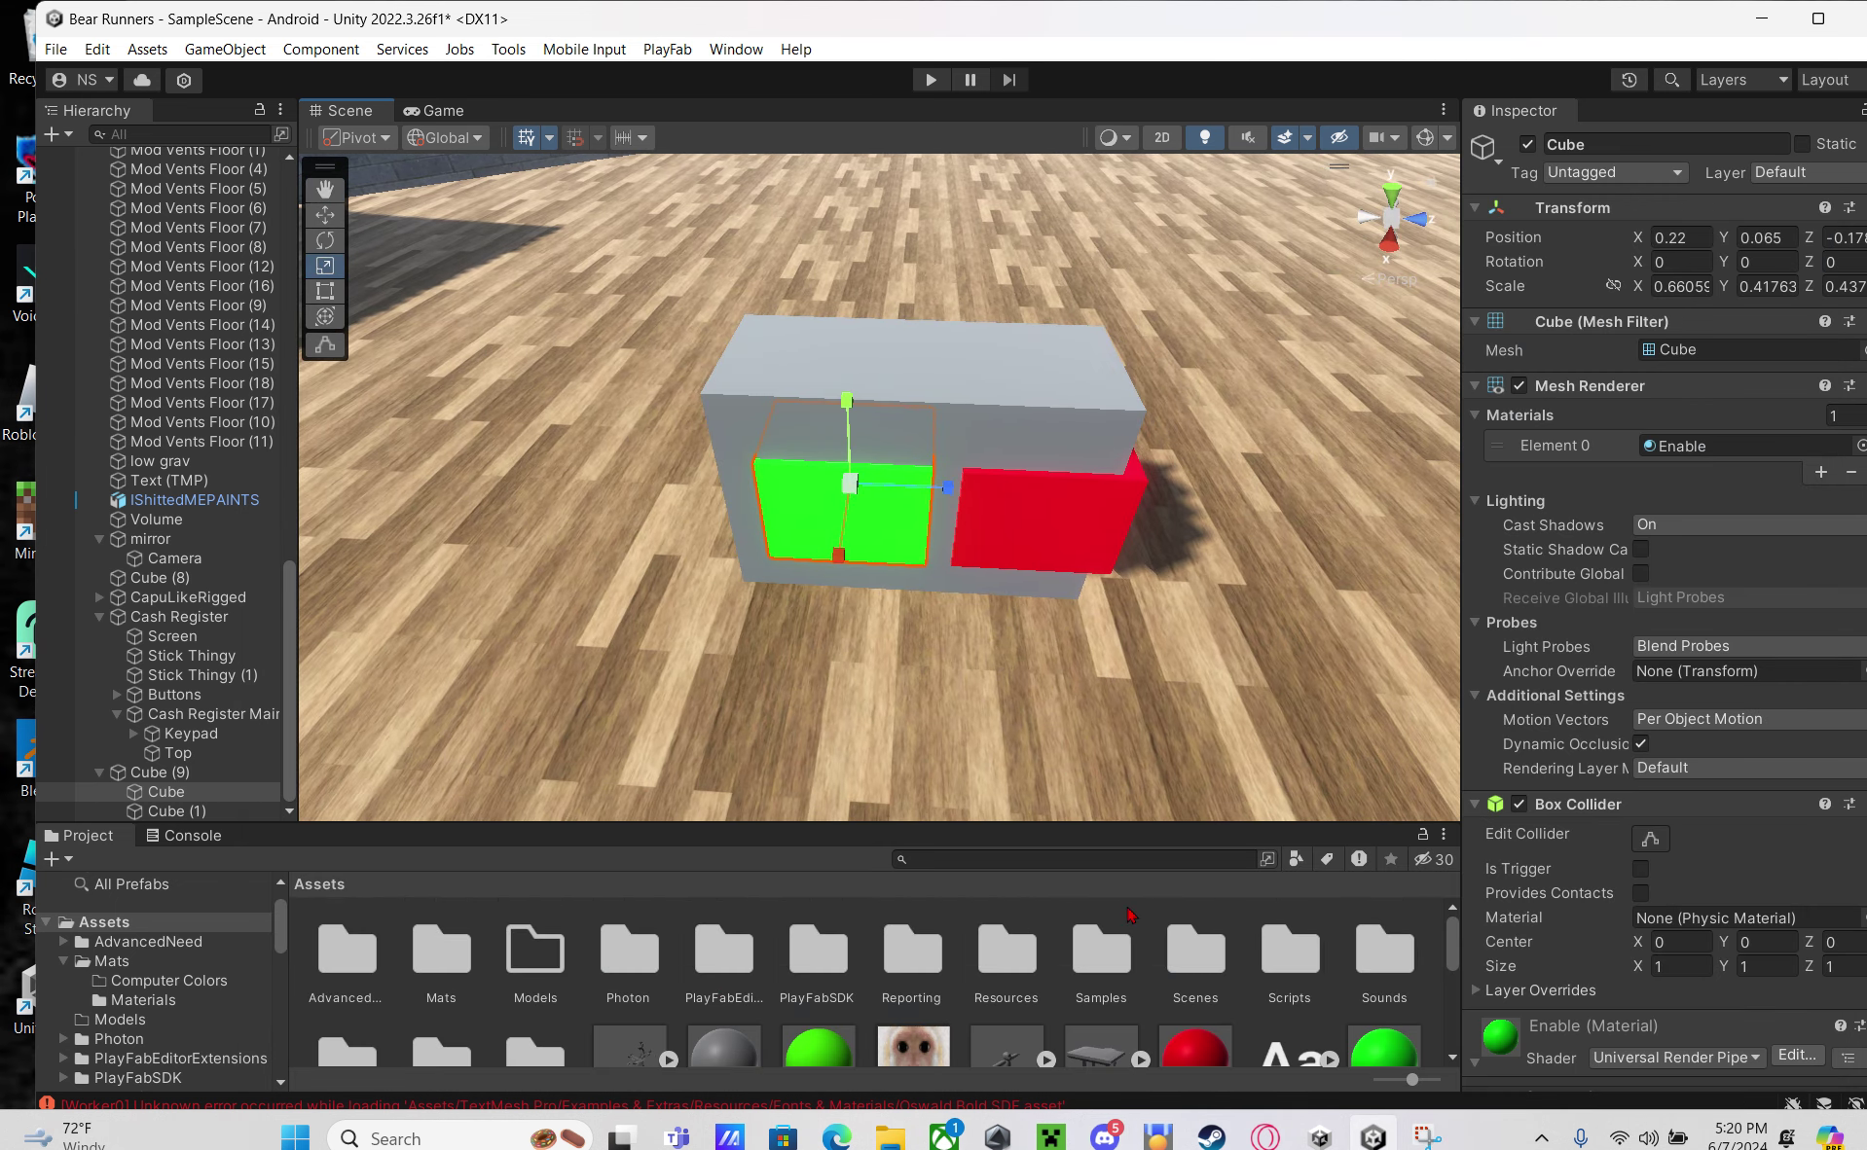
{"action": "left_click", "coordinate": [1273, 954]}
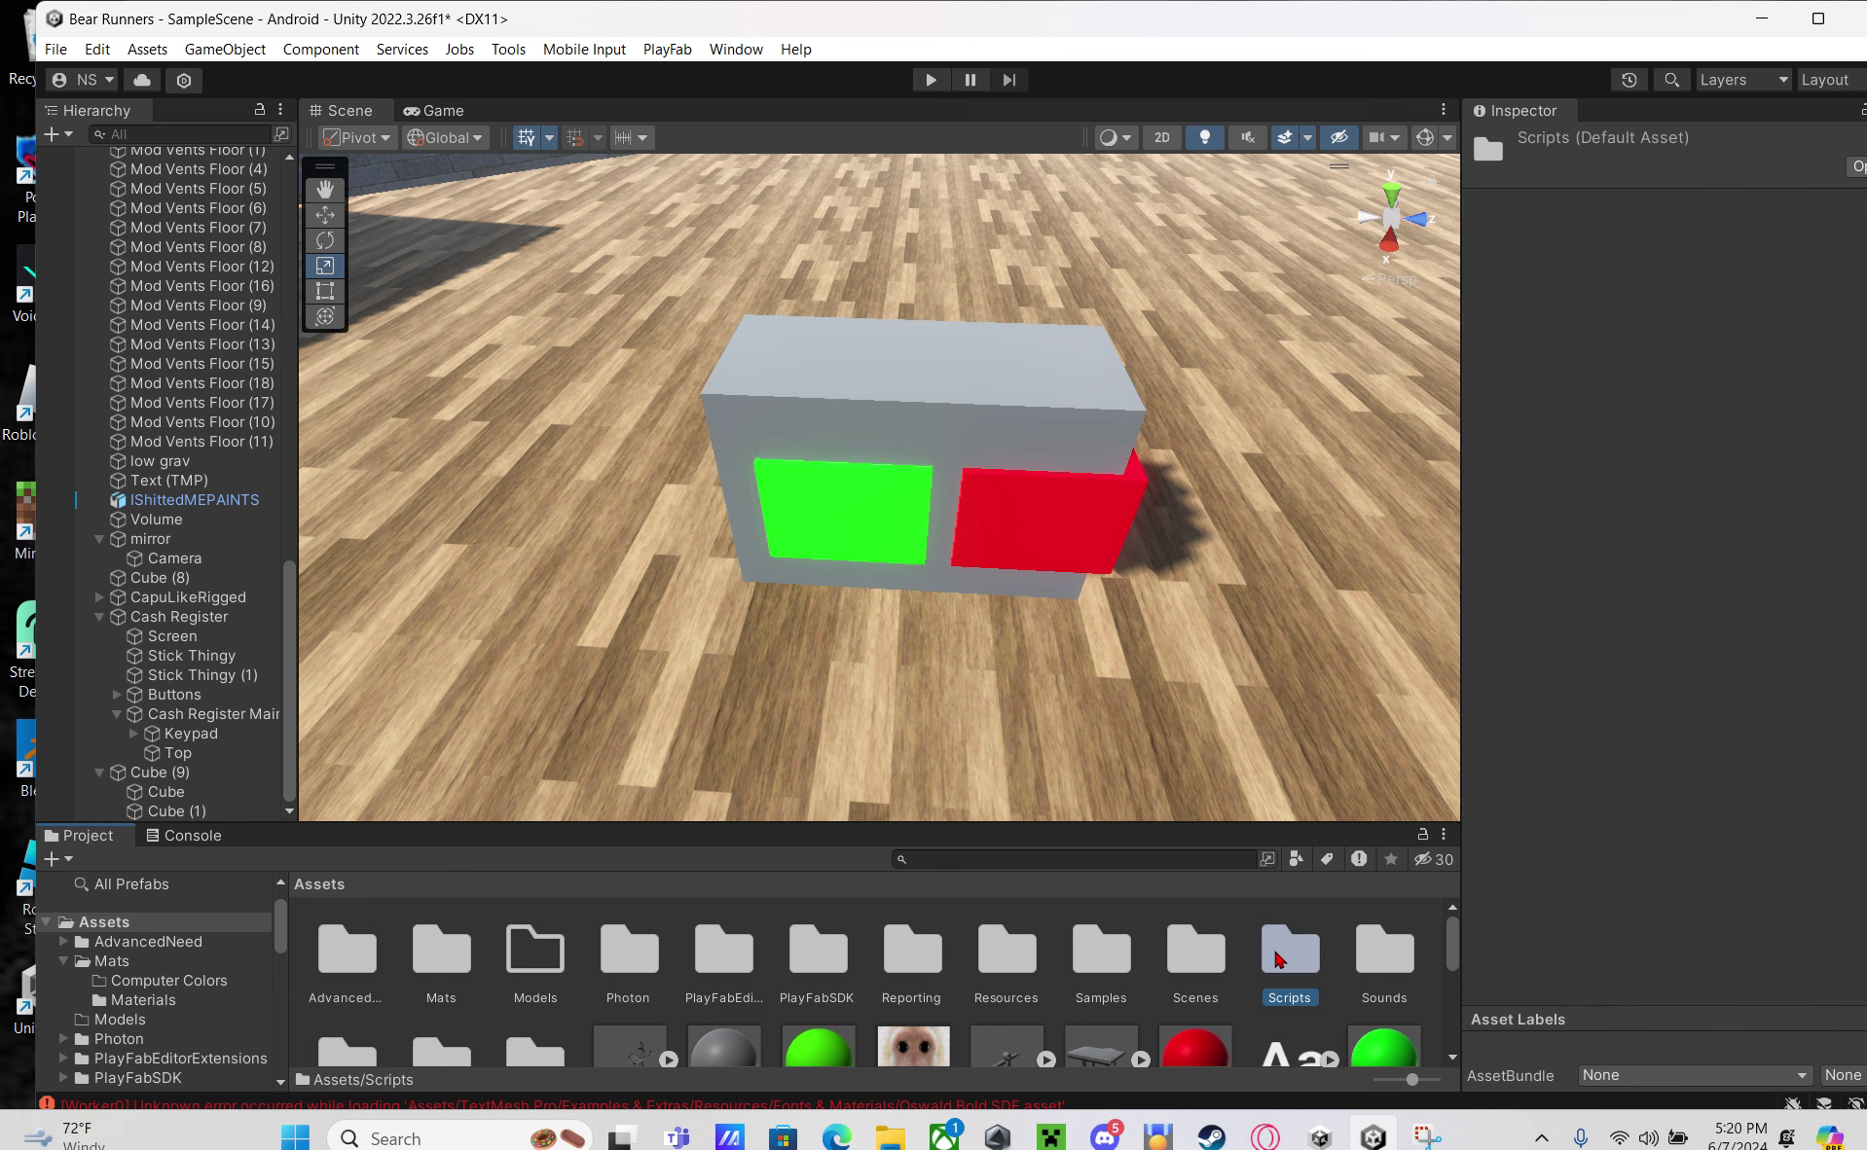
{"action": "double_click", "coordinate": [1278, 958]}
{"action": "left_click", "coordinate": [1280, 962]}
{"action": "left_click", "coordinate": [1168, 1017]}
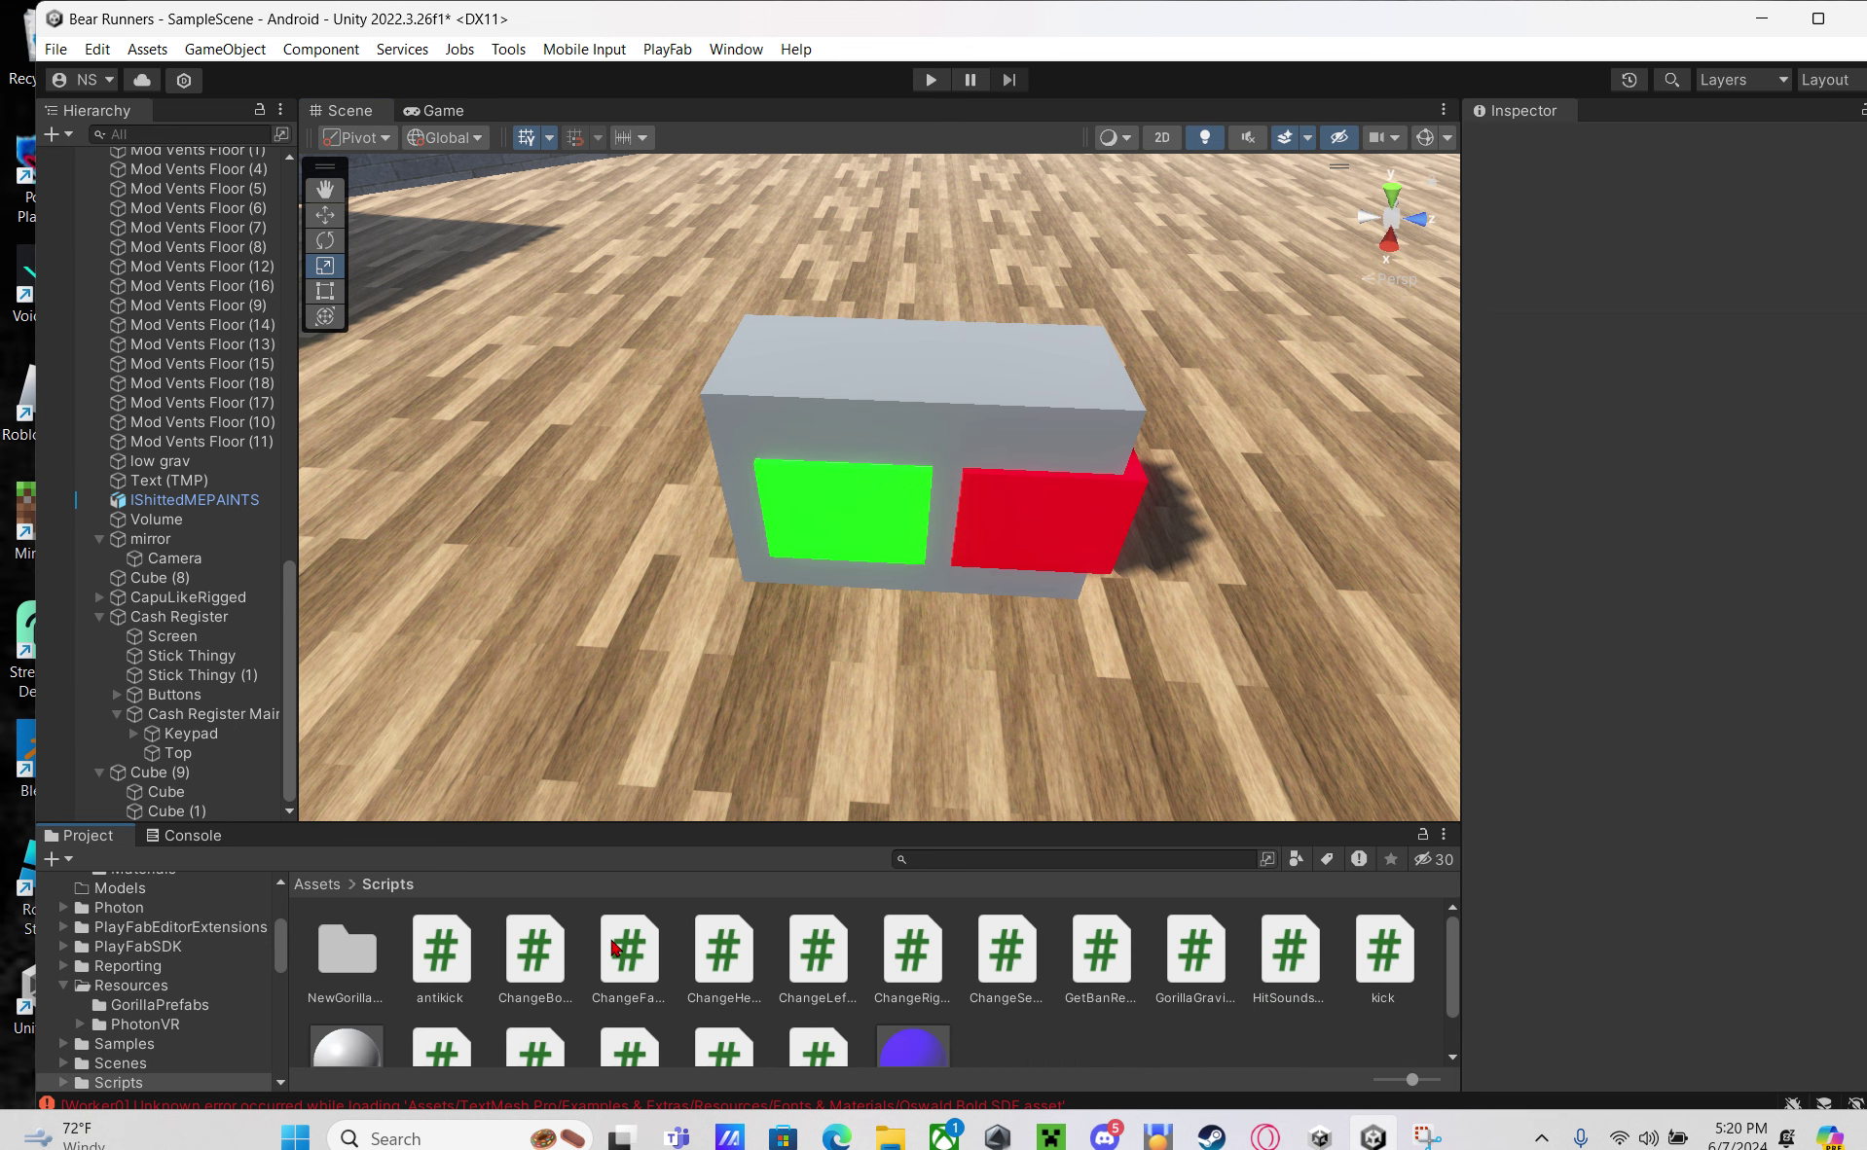
Add the ChangeHeadCosmetic script to the green Enable button cube
{"action": "left_click", "coordinate": [723, 949]}
{"action": "scroll", "coordinate": [821, 492], "scroll_direction": "down", "scroll_amount": 1}
{"action": "left_click", "coordinate": [861, 538]}
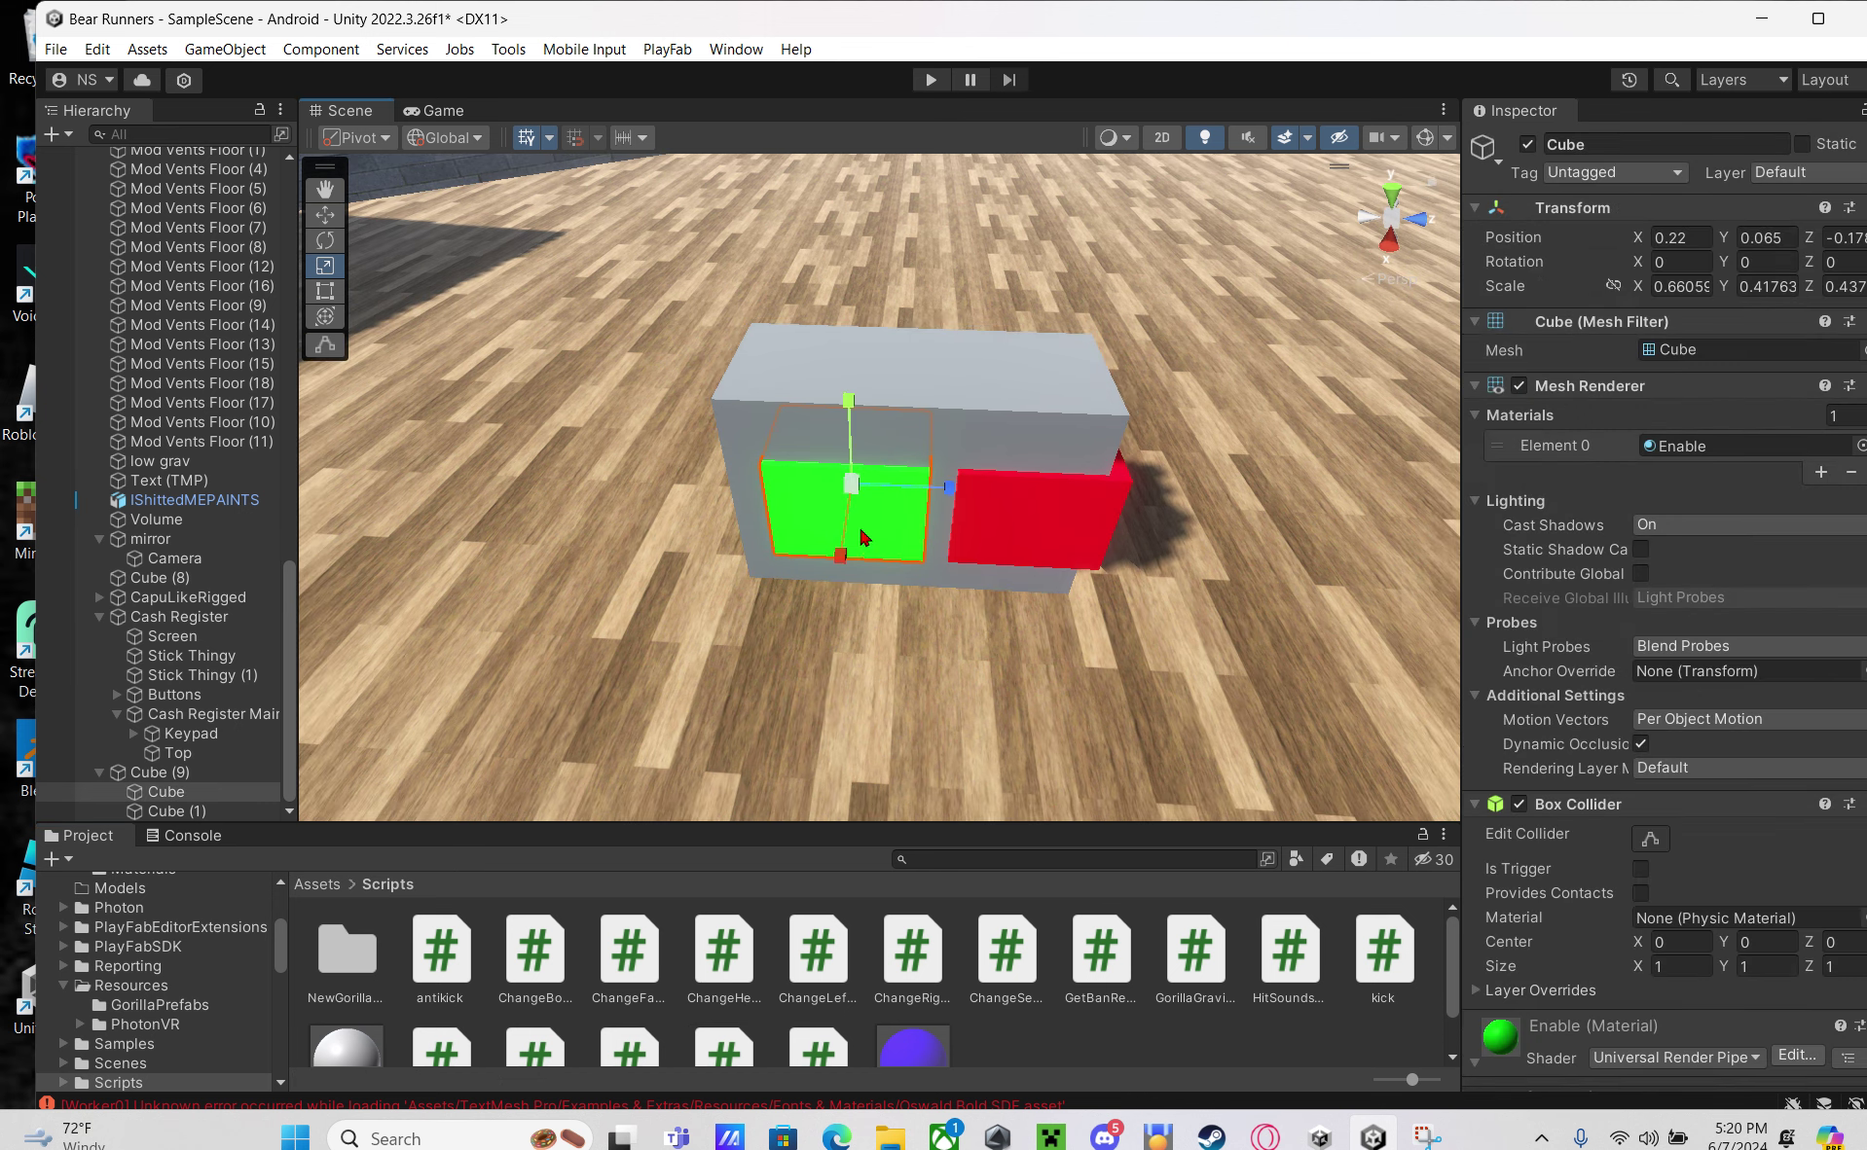
{"action": "scroll", "coordinate": [1586, 1049], "scroll_direction": "down", "scroll_amount": 10}
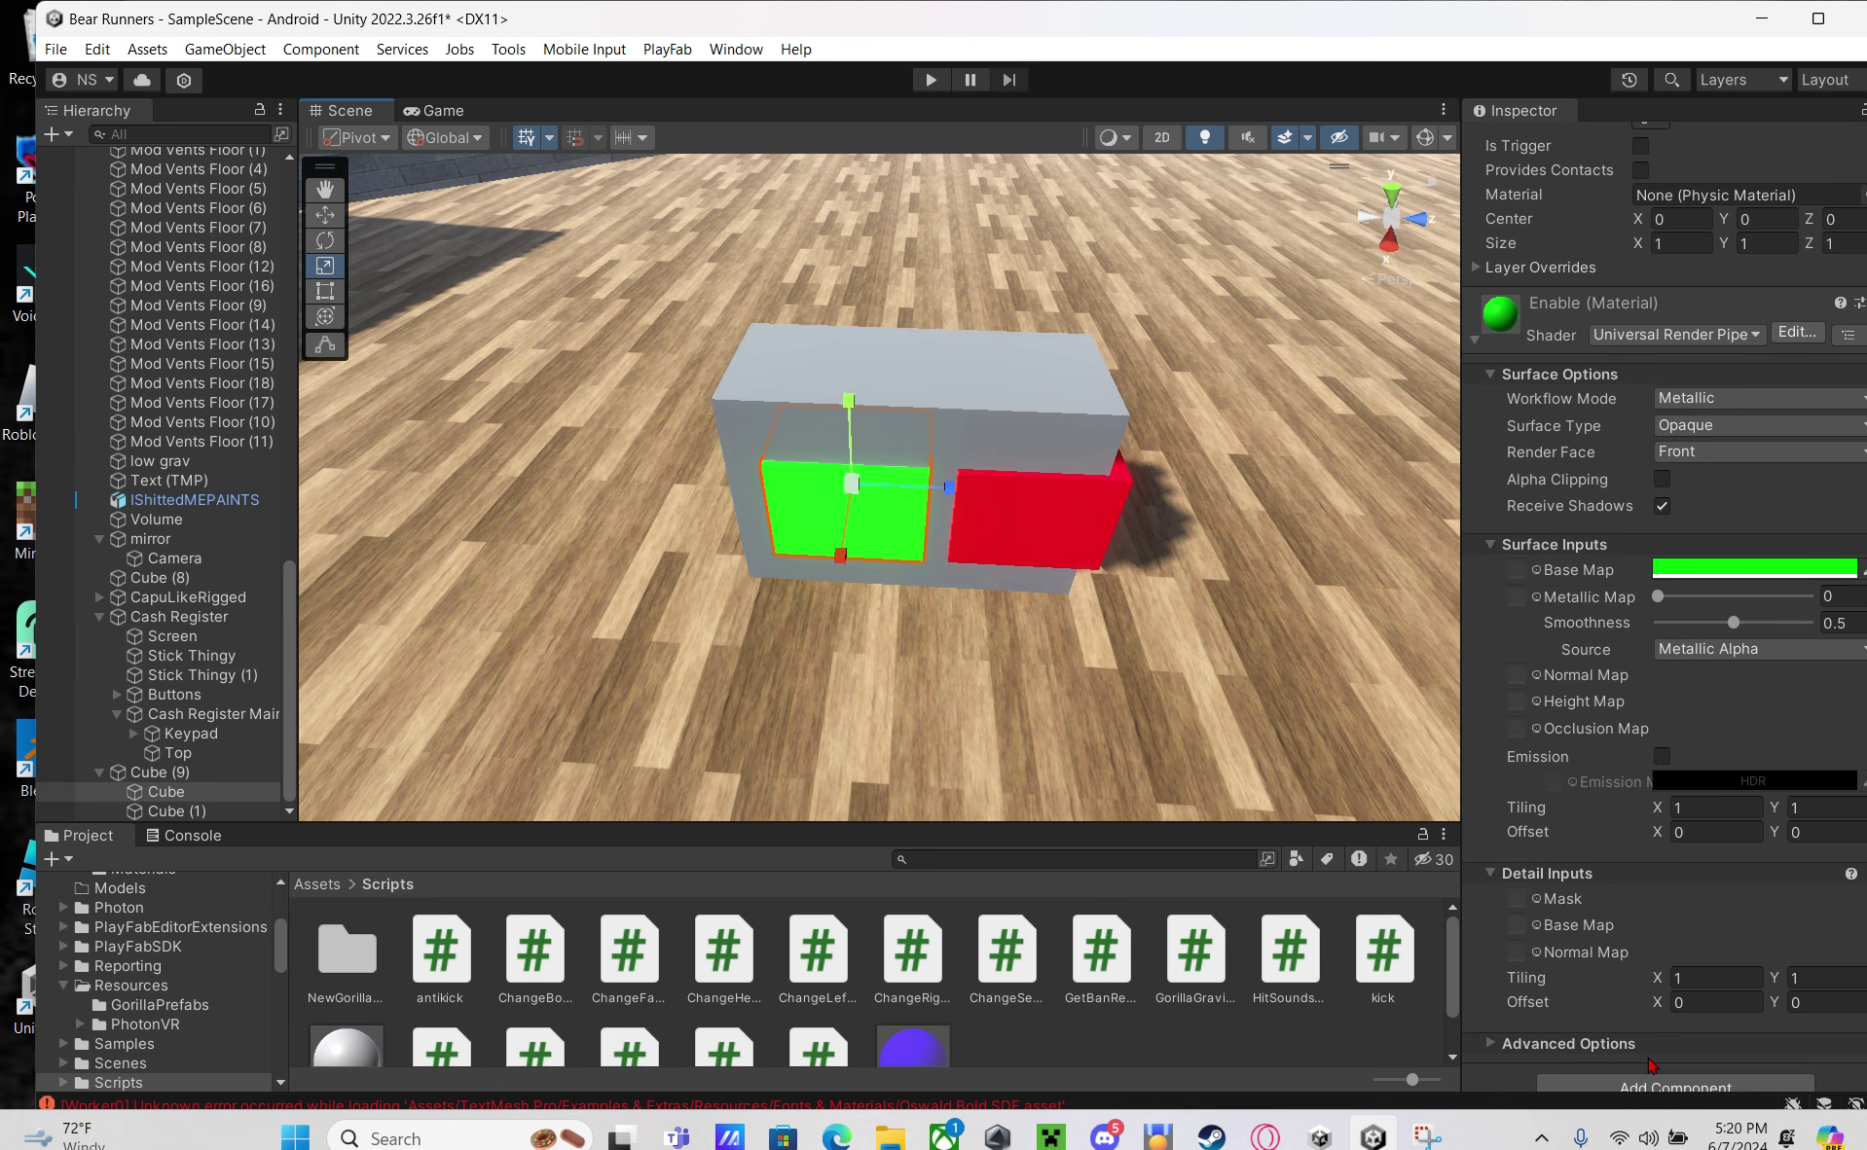
{"action": "left_click_drag", "start_coordinate": [725, 968], "coordinate": [1664, 1010]}
{"action": "left_click_drag", "start_coordinate": [1521, 1071], "coordinate": [1537, 1065]}
Add the ChangeHeadCosmetic script to the red Disable button cube and check the component on both buttons
{"action": "left_click", "coordinate": [992, 495]}
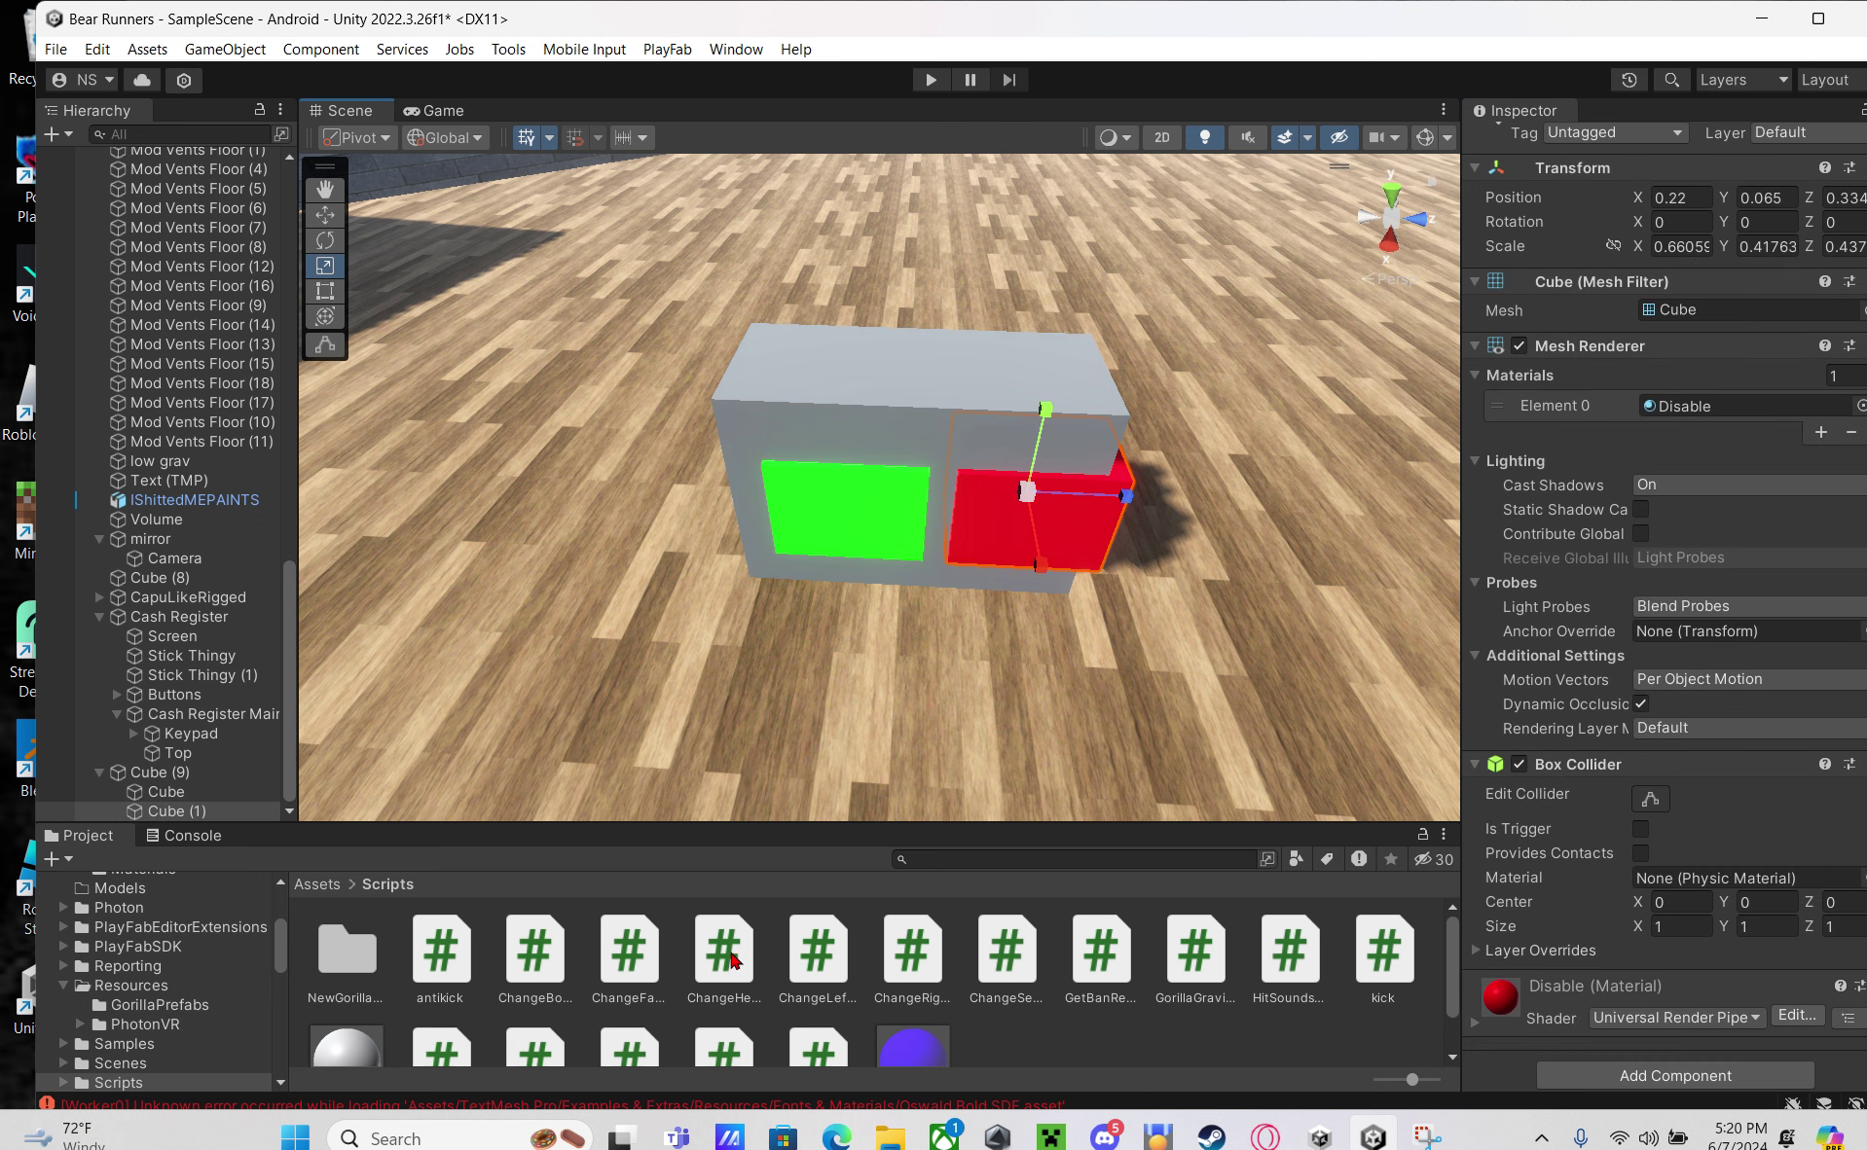
{"action": "left_click_drag", "start_coordinate": [715, 947], "coordinate": [1506, 1071]}
{"action": "left_click", "coordinate": [894, 413]}
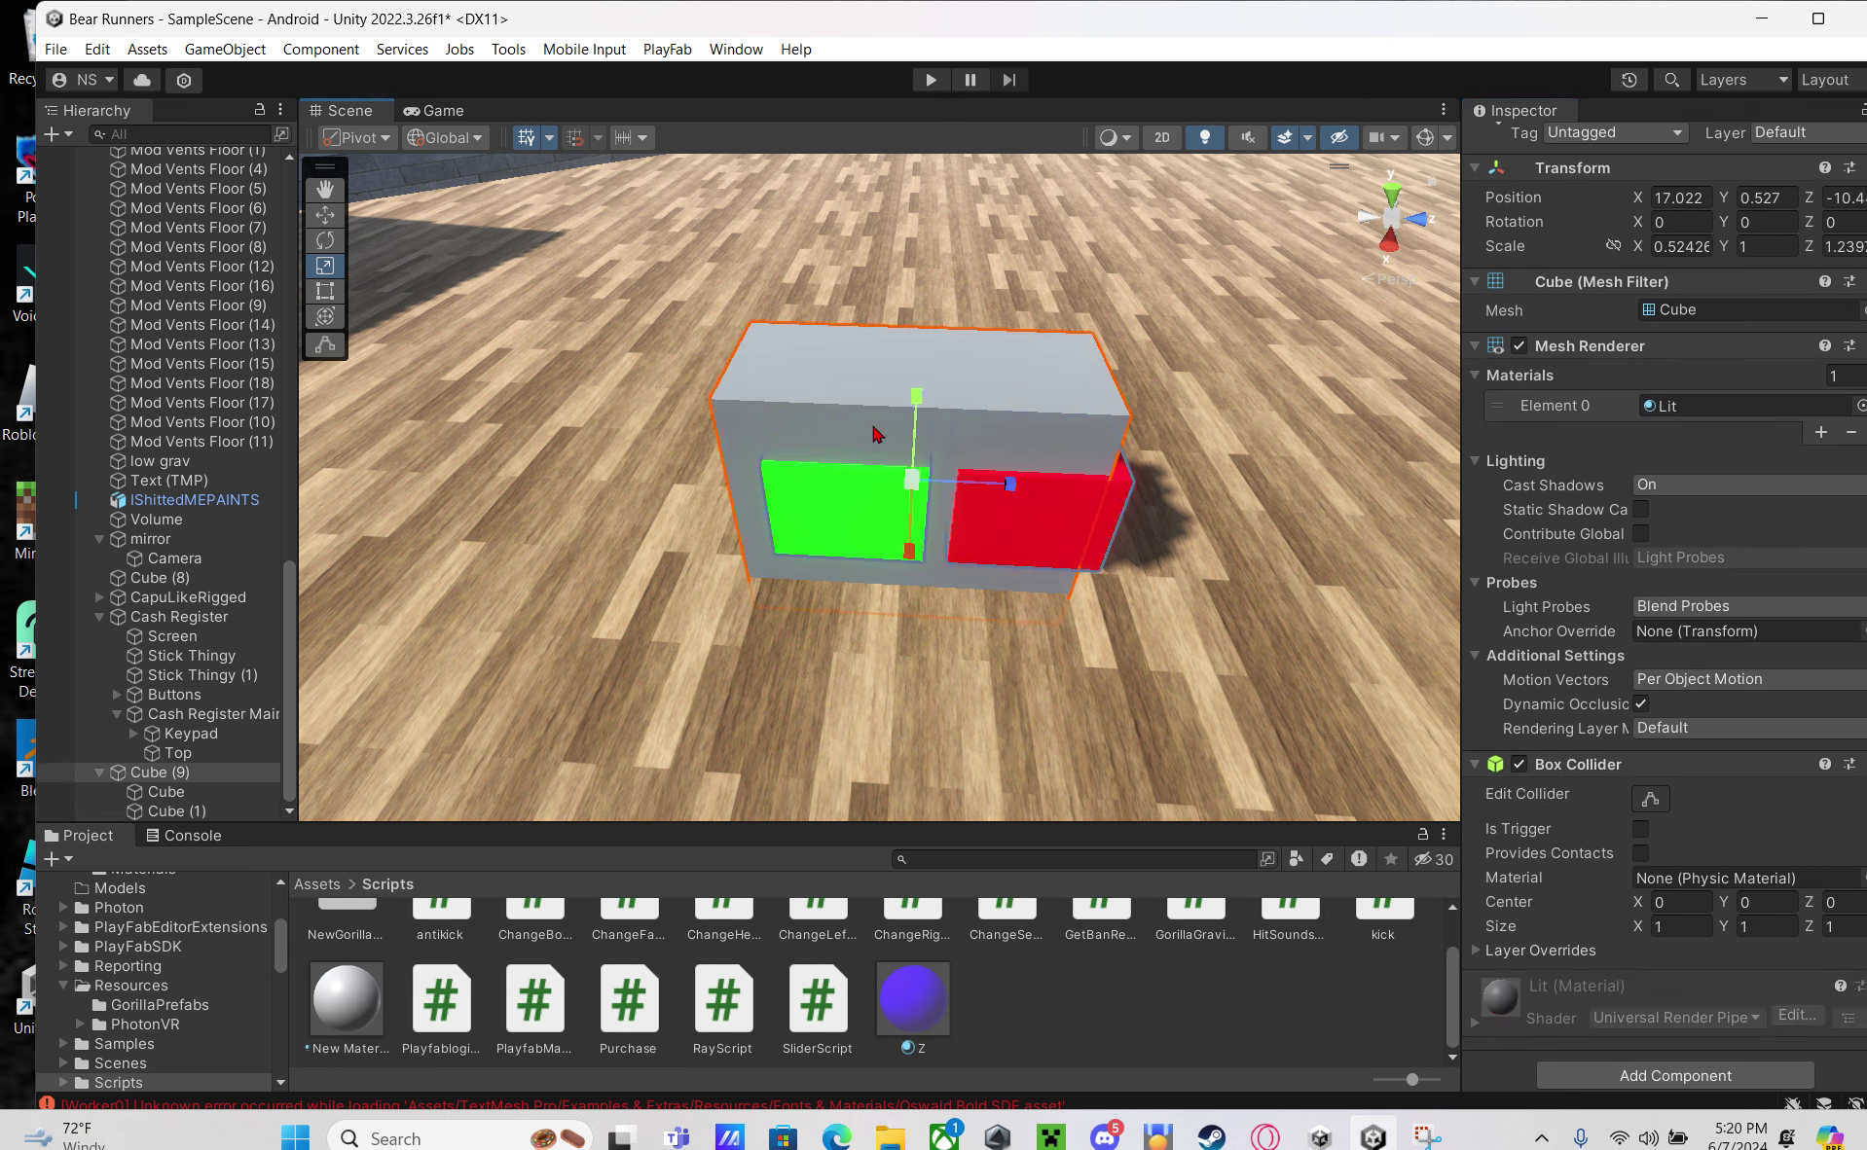
{"action": "left_click", "coordinate": [794, 520]}
{"action": "scroll", "coordinate": [896, 999], "scroll_direction": "up", "scroll_amount": 1}
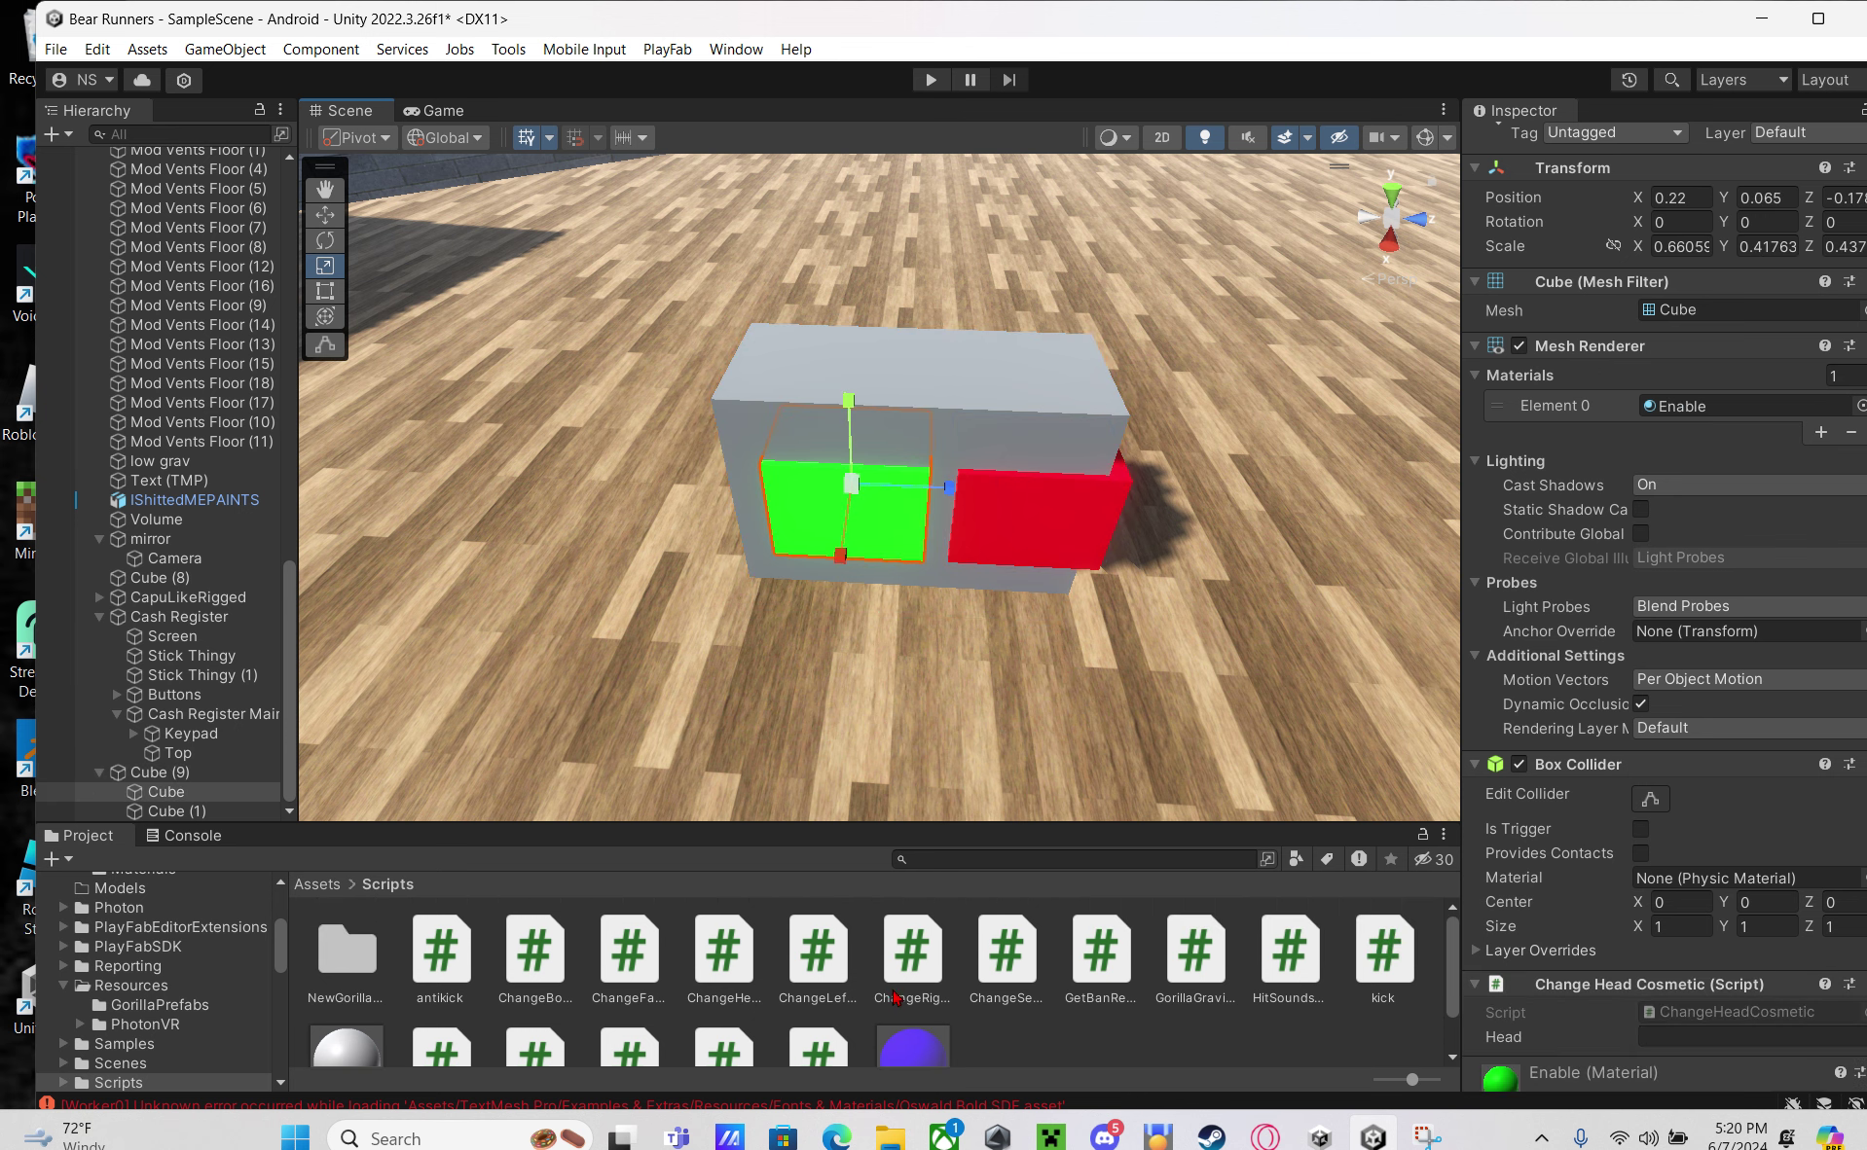
{"action": "left_click", "coordinate": [1031, 525]}
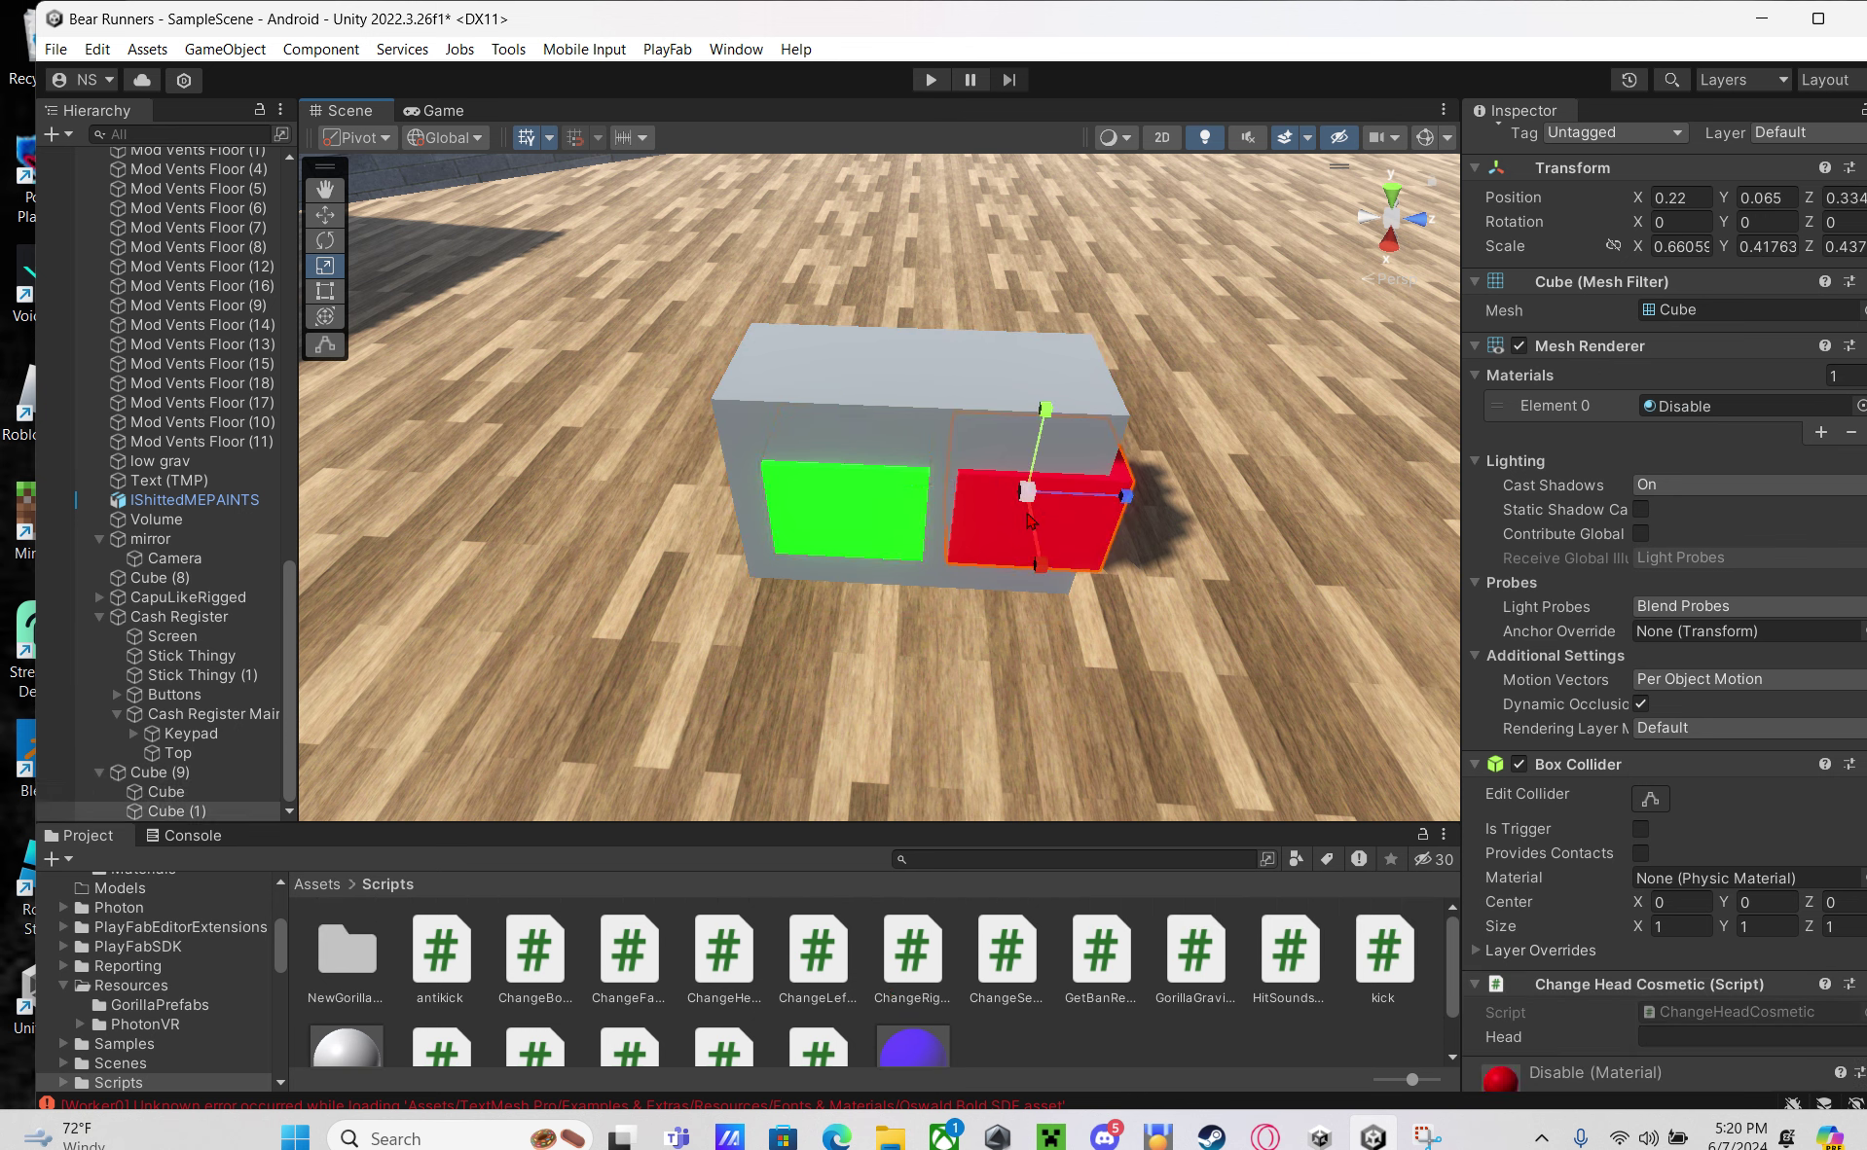
{"action": "left_click", "coordinate": [734, 409]}
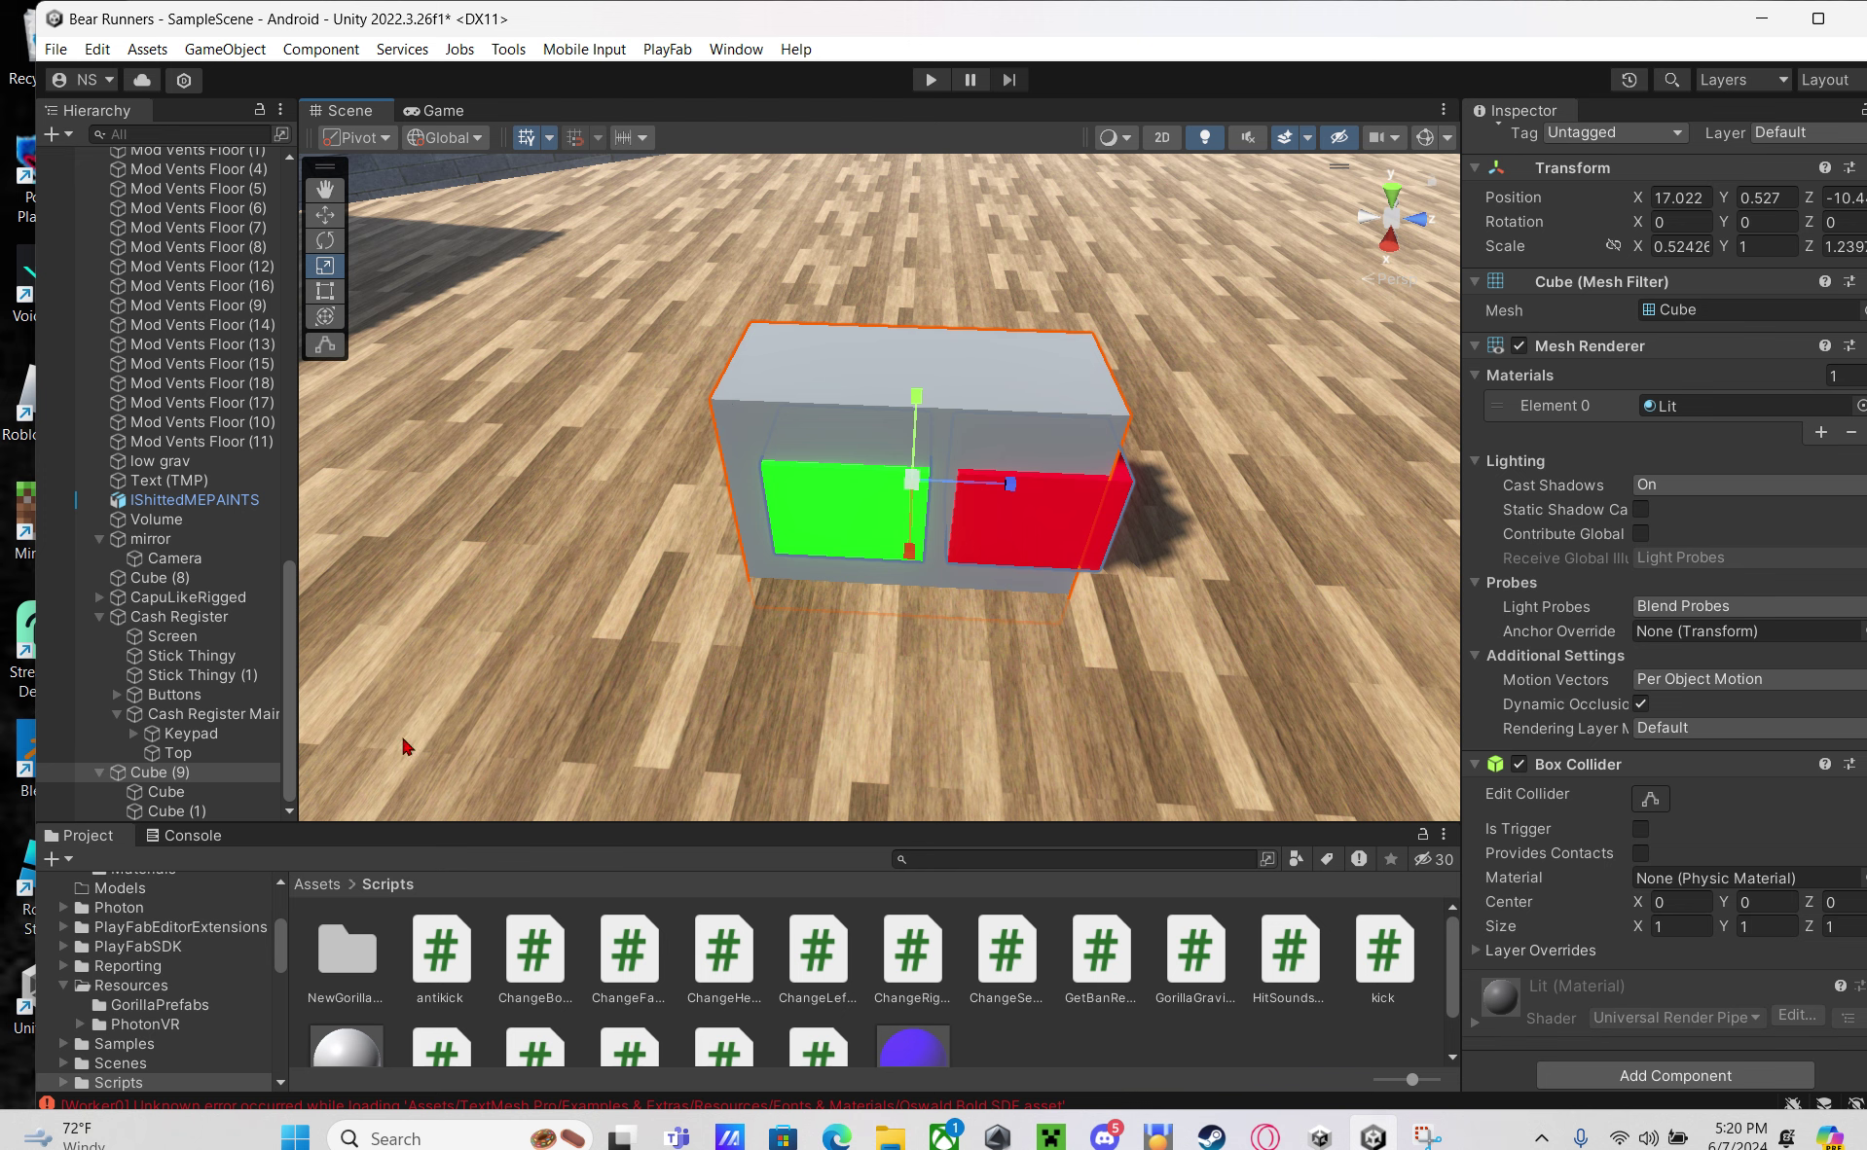
{"action": "left_click", "coordinate": [1064, 523]}
Open the Player prefab from the Resources/PhotonVR folder for editing
{"action": "scroll", "coordinate": [180, 944], "scroll_direction": "up", "scroll_amount": 5}
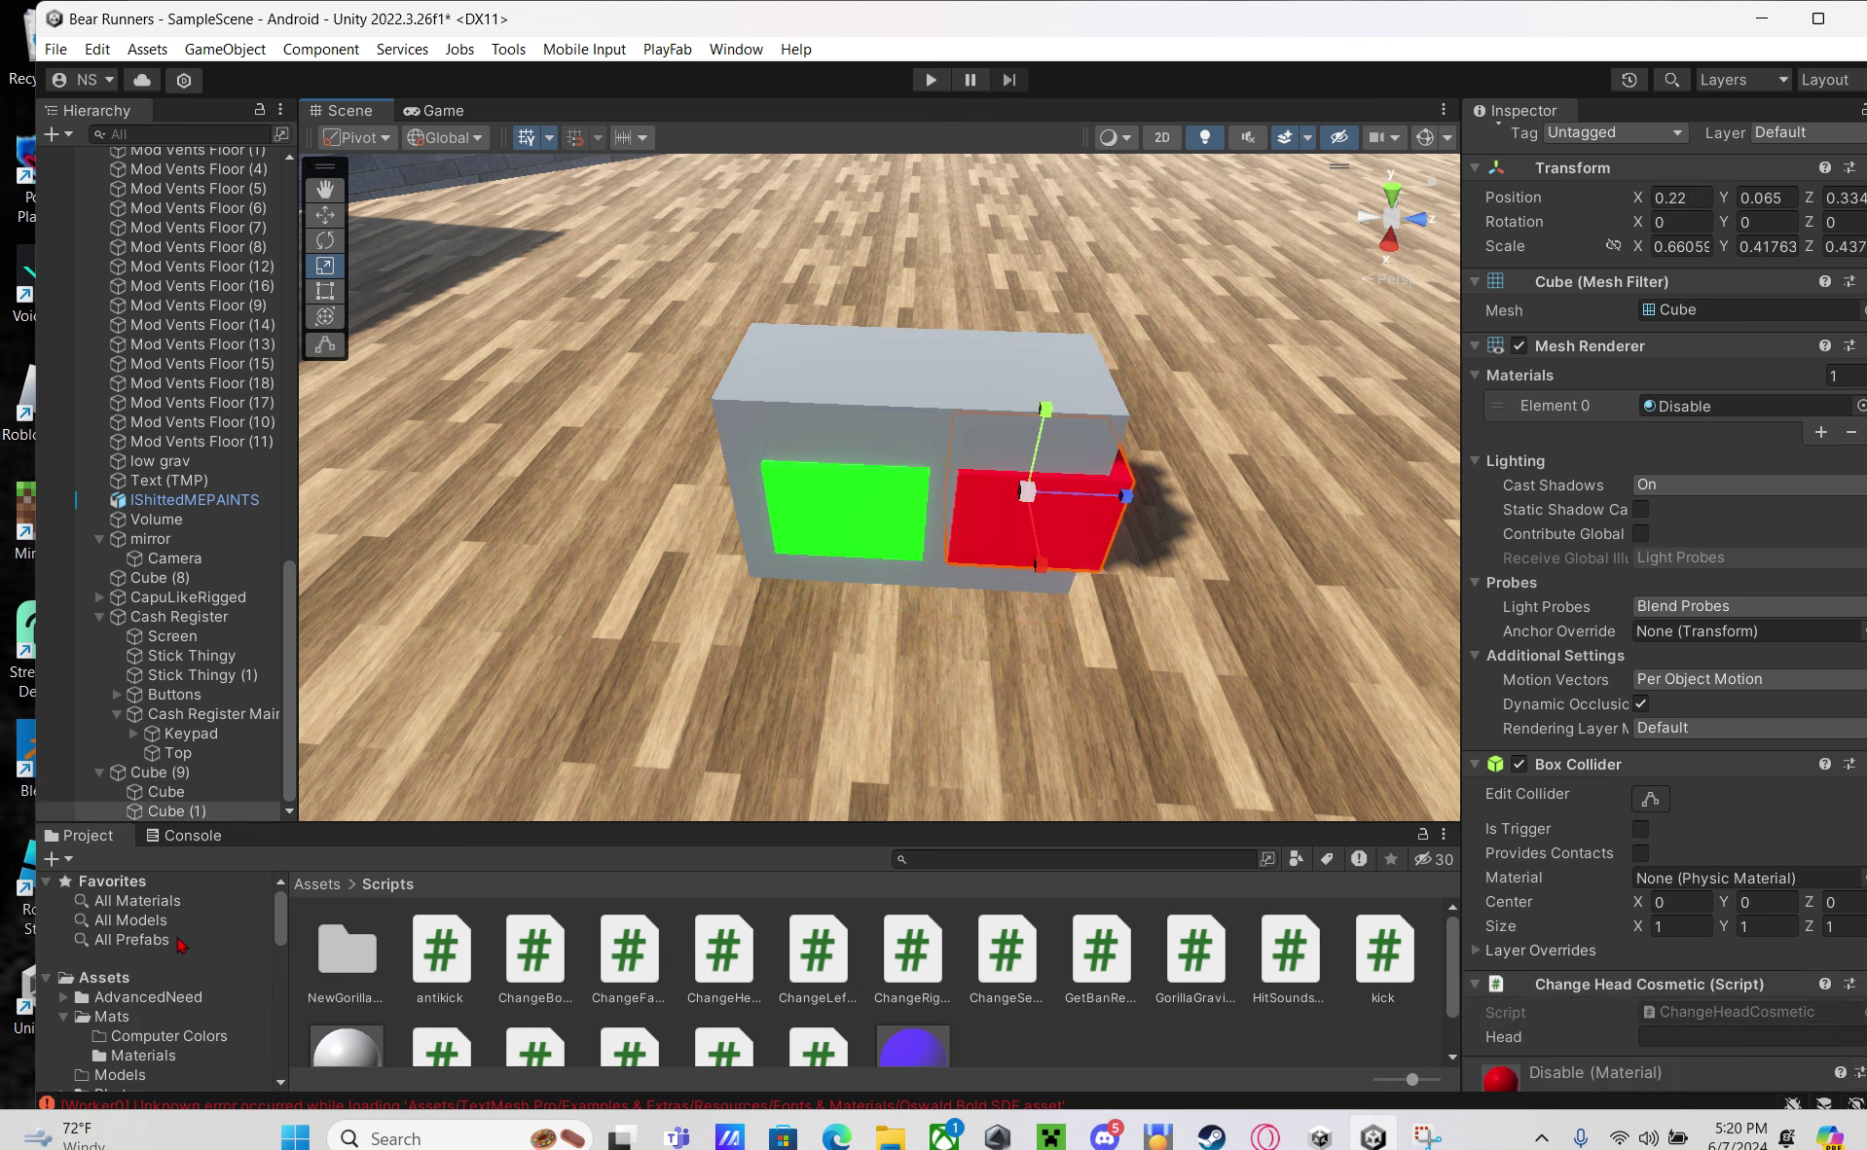
{"action": "left_click", "coordinate": [112, 978]}
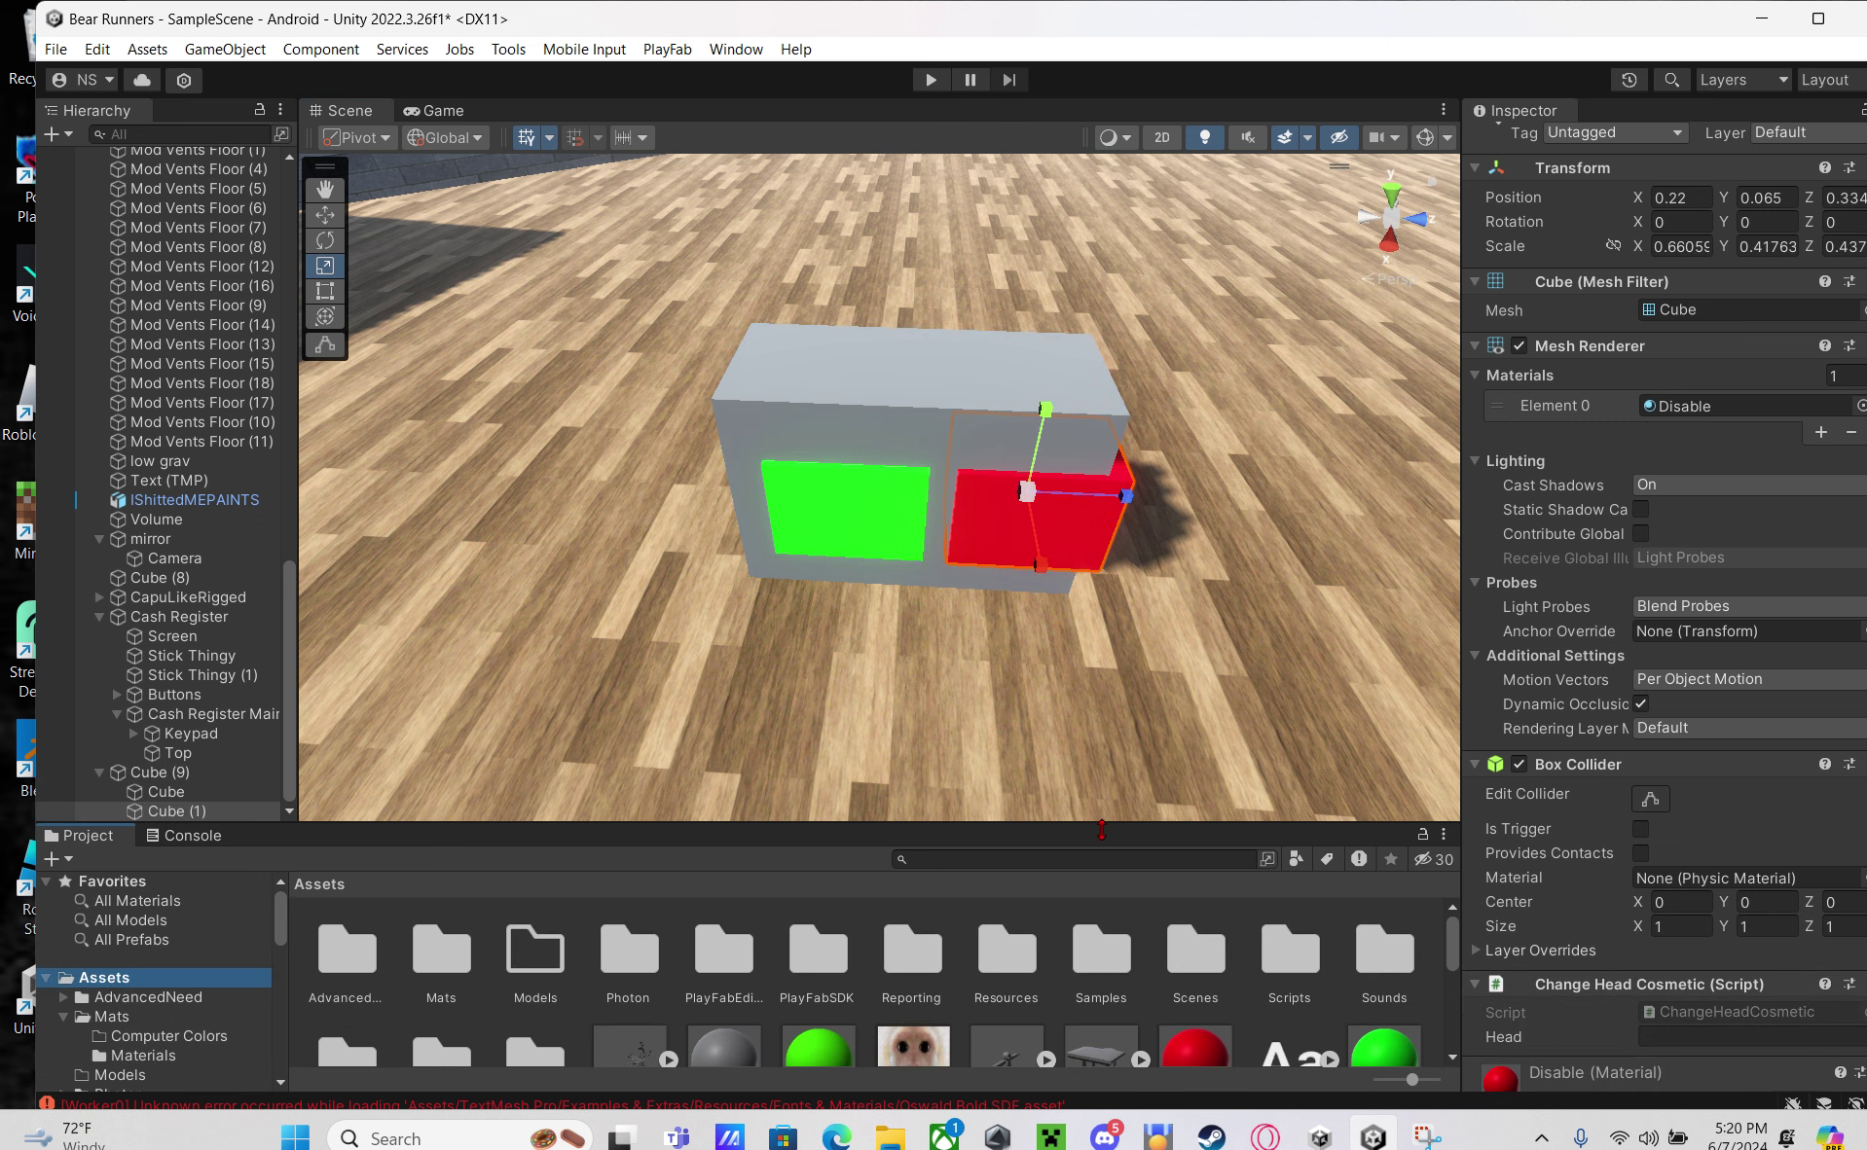
{"action": "left_click", "coordinate": [1012, 963]}
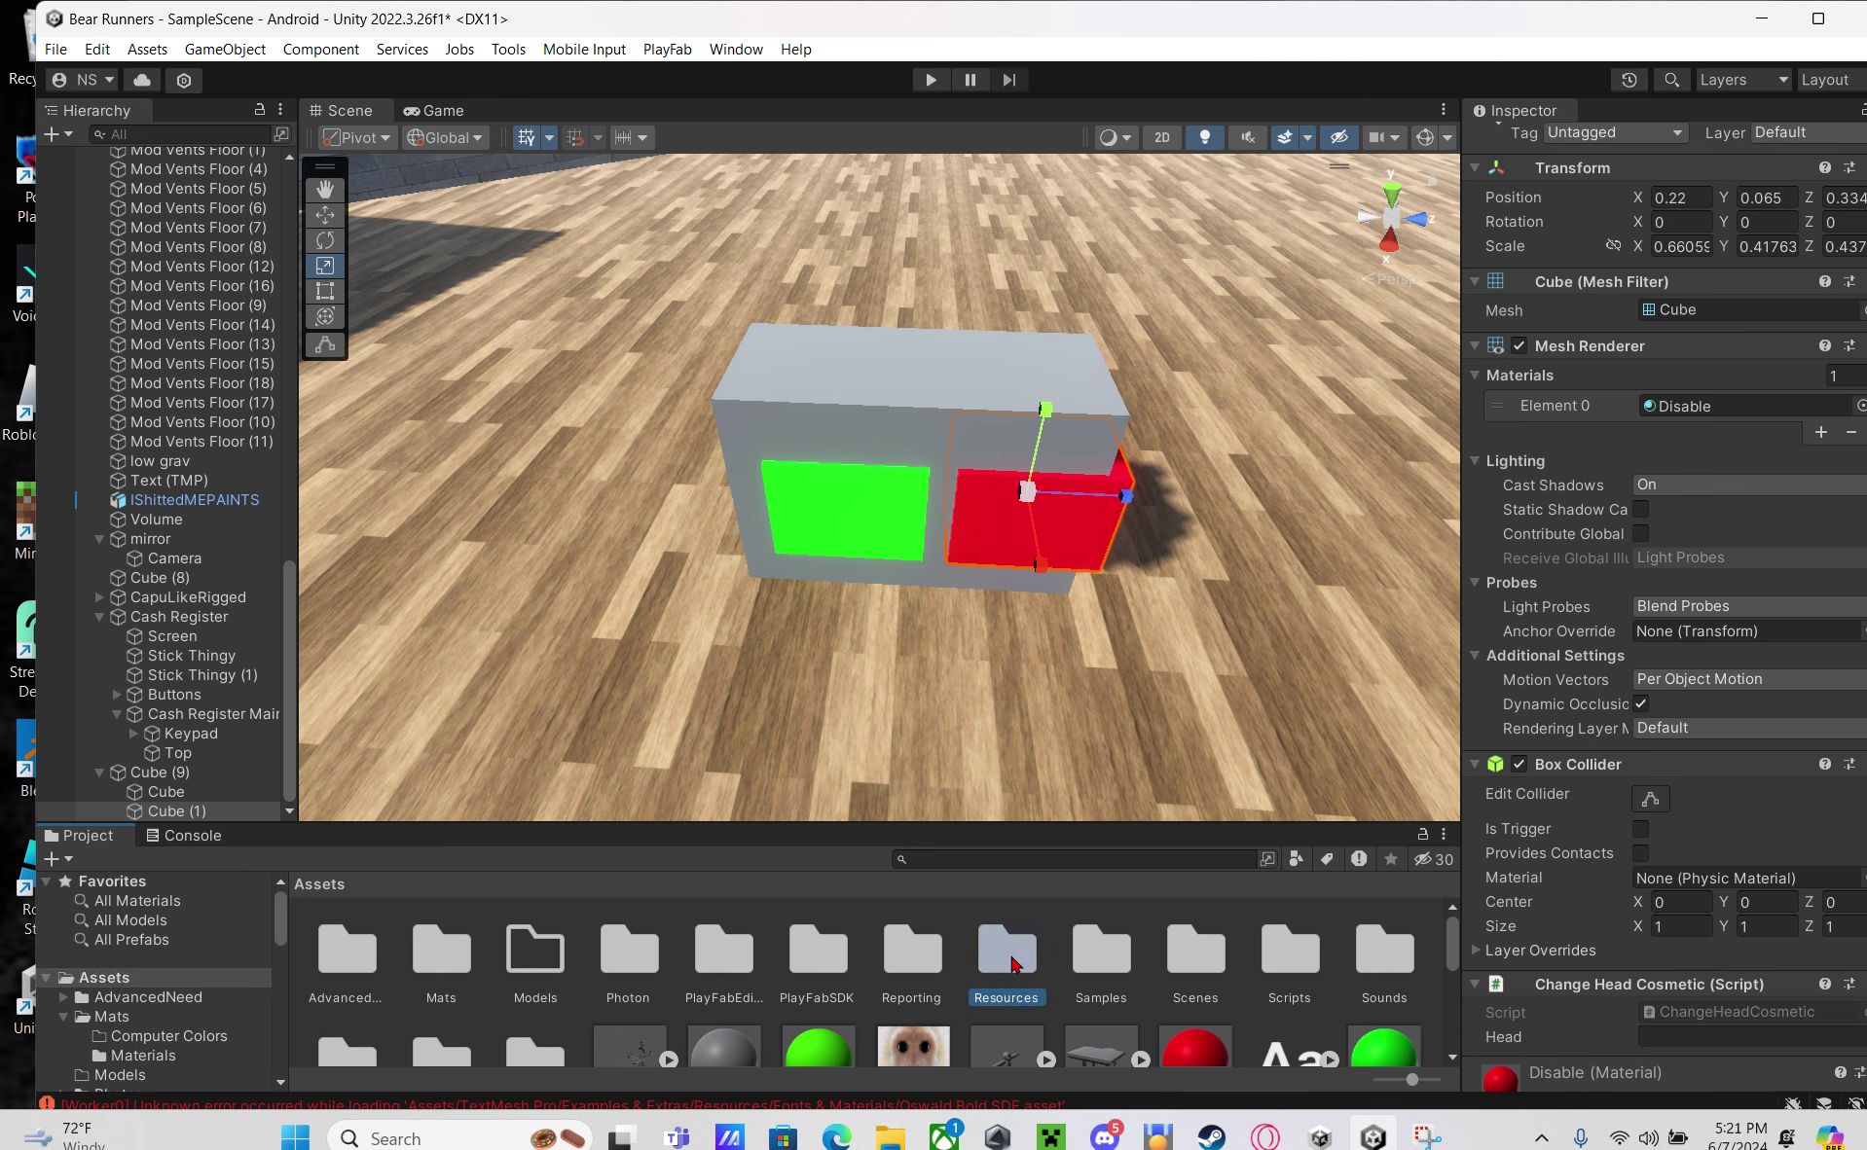
{"action": "double_click", "coordinate": [1012, 963]}
{"action": "left_click", "coordinate": [434, 973]}
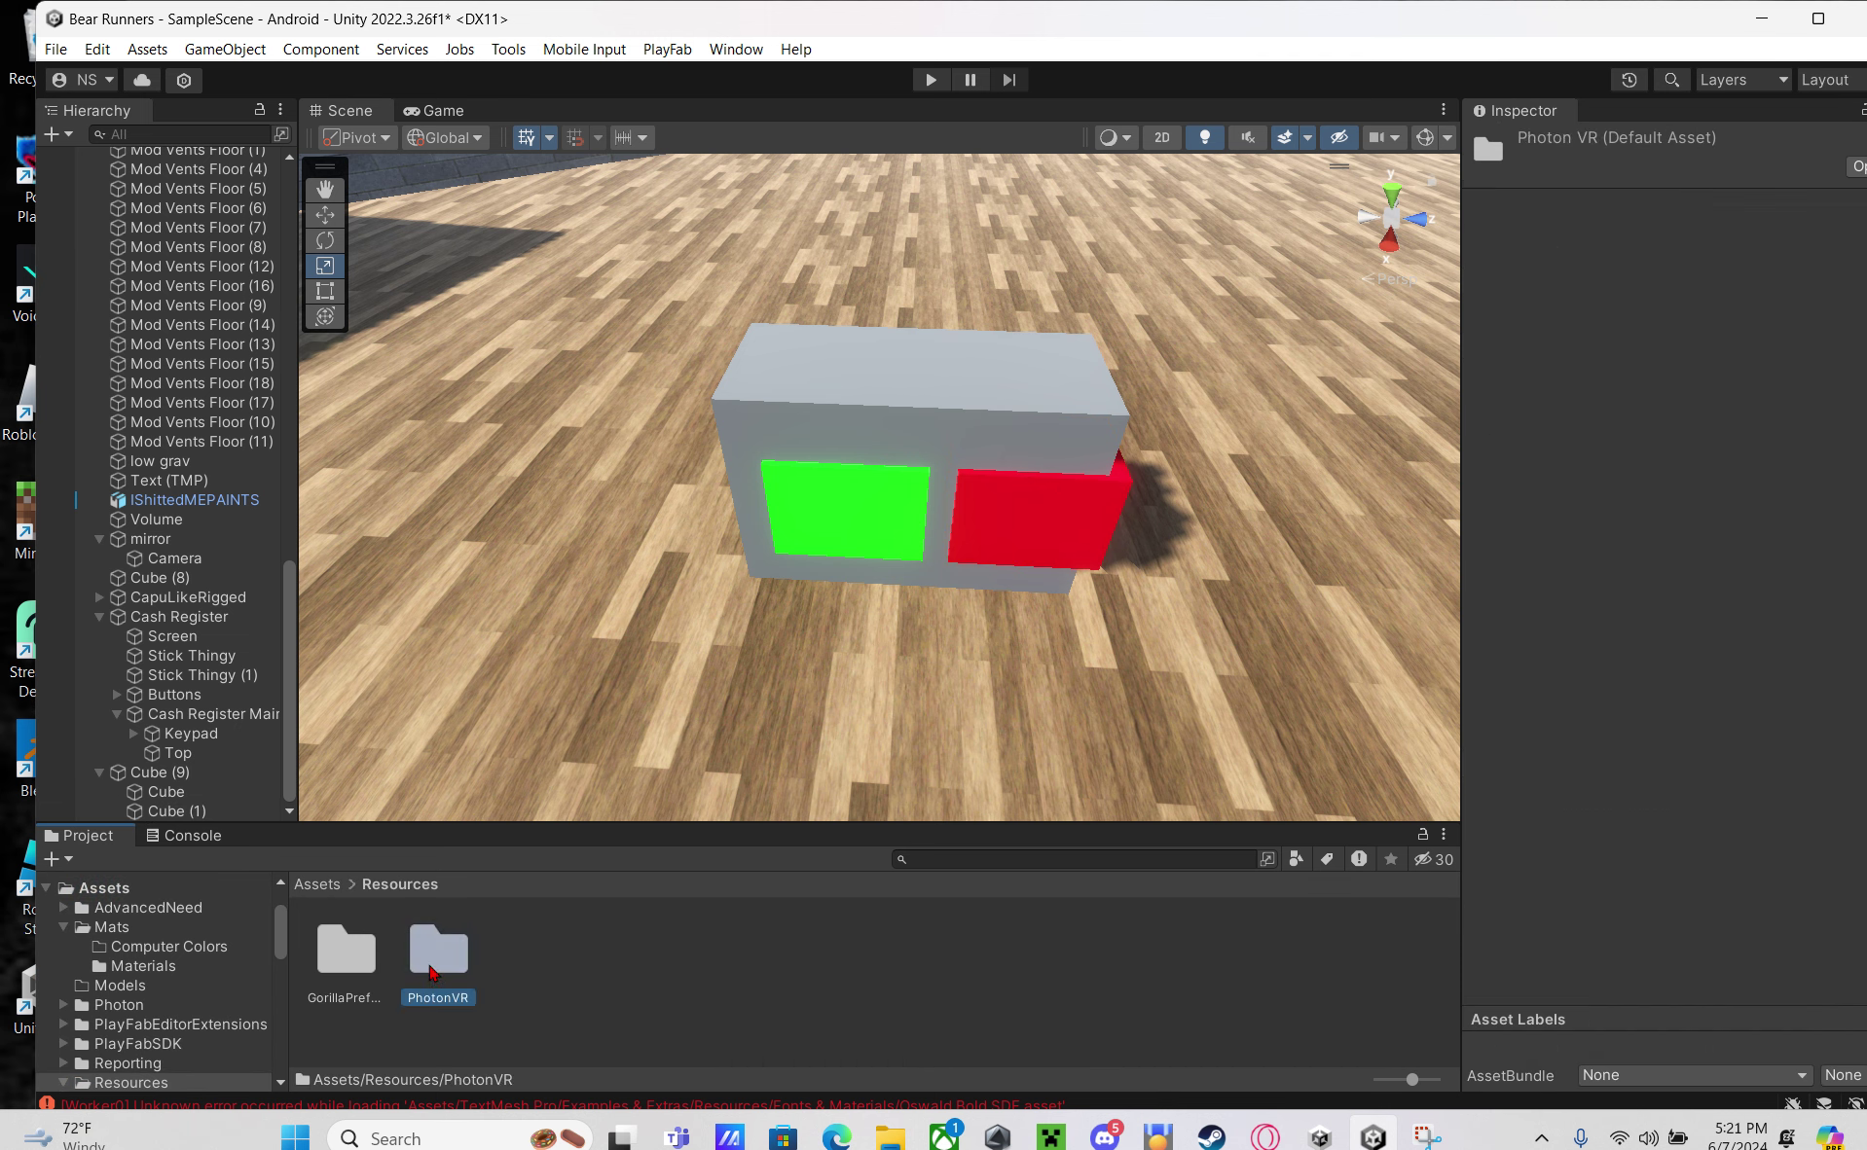
{"action": "double_click", "coordinate": [469, 964]}
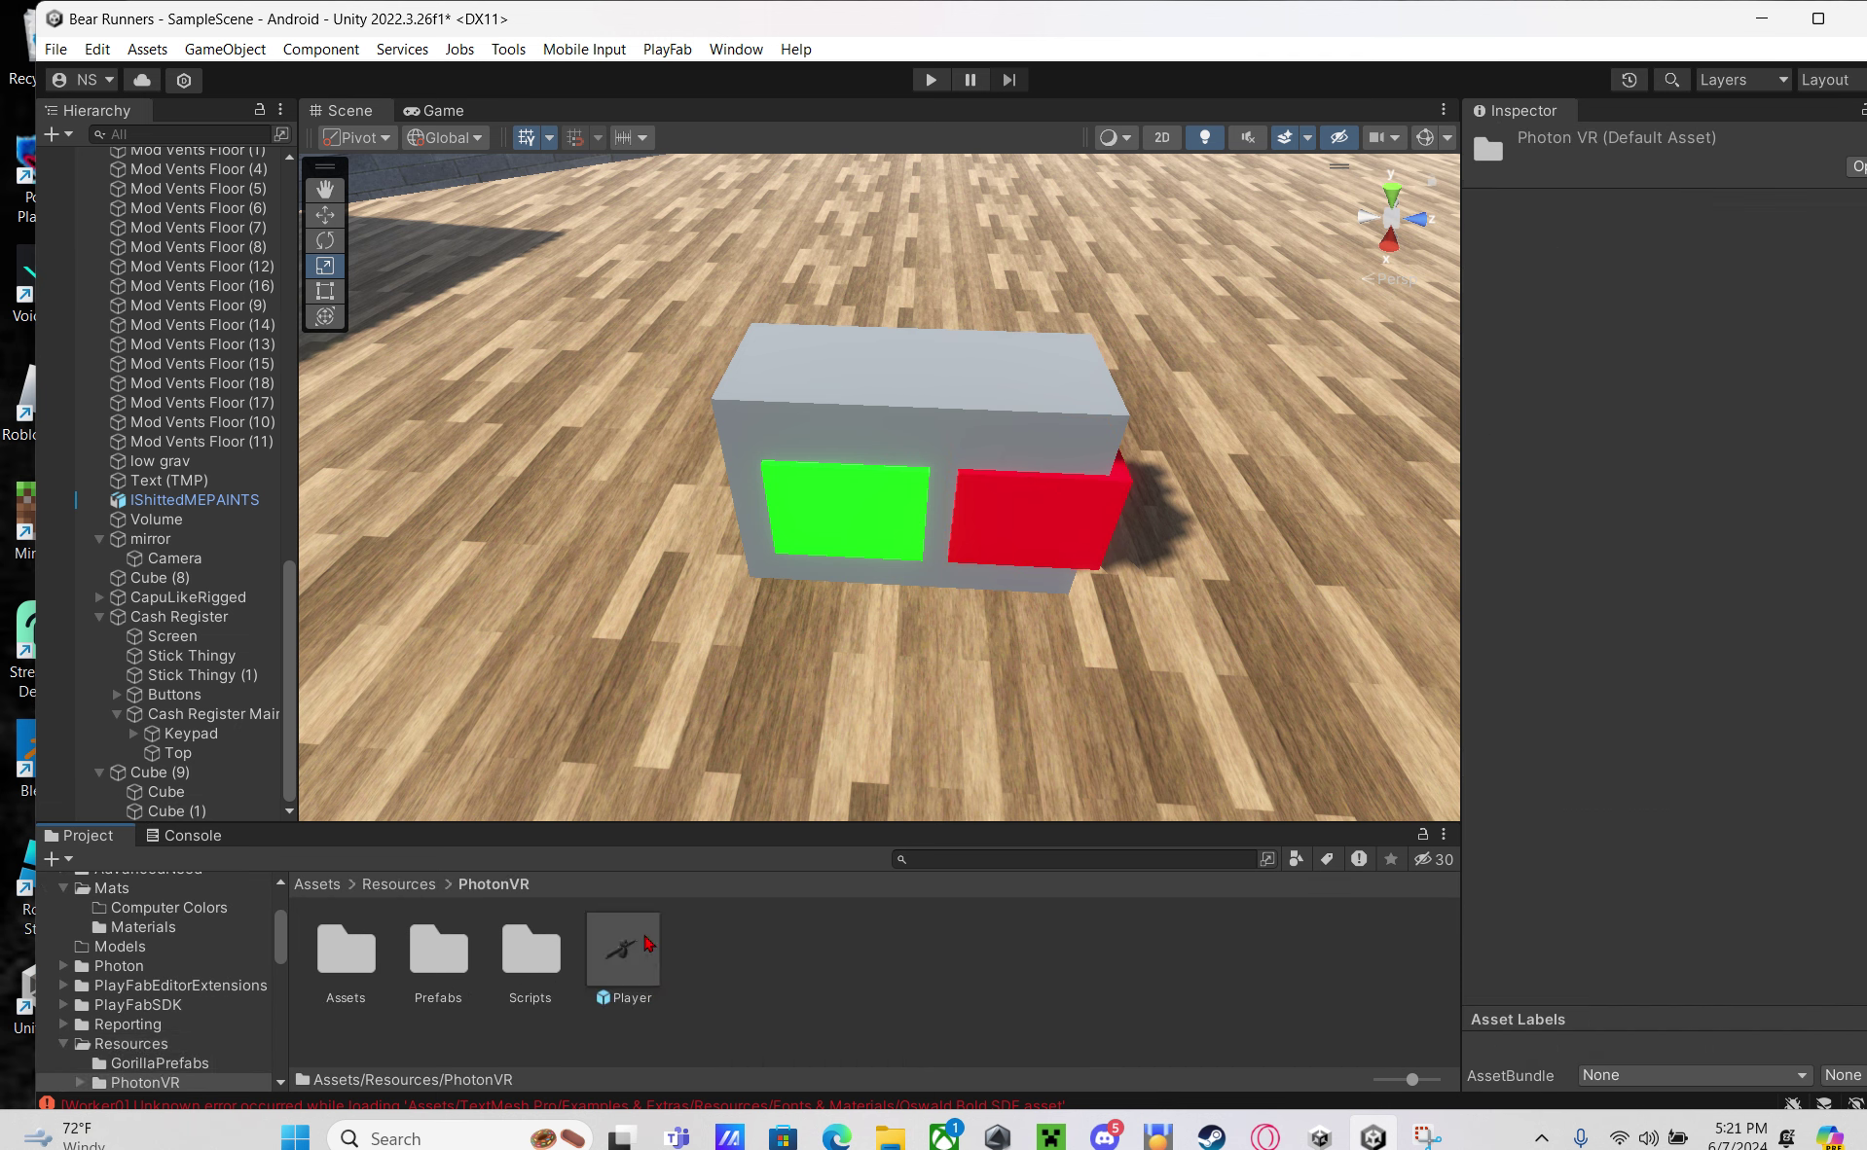
{"action": "double_click", "coordinate": [646, 940]}
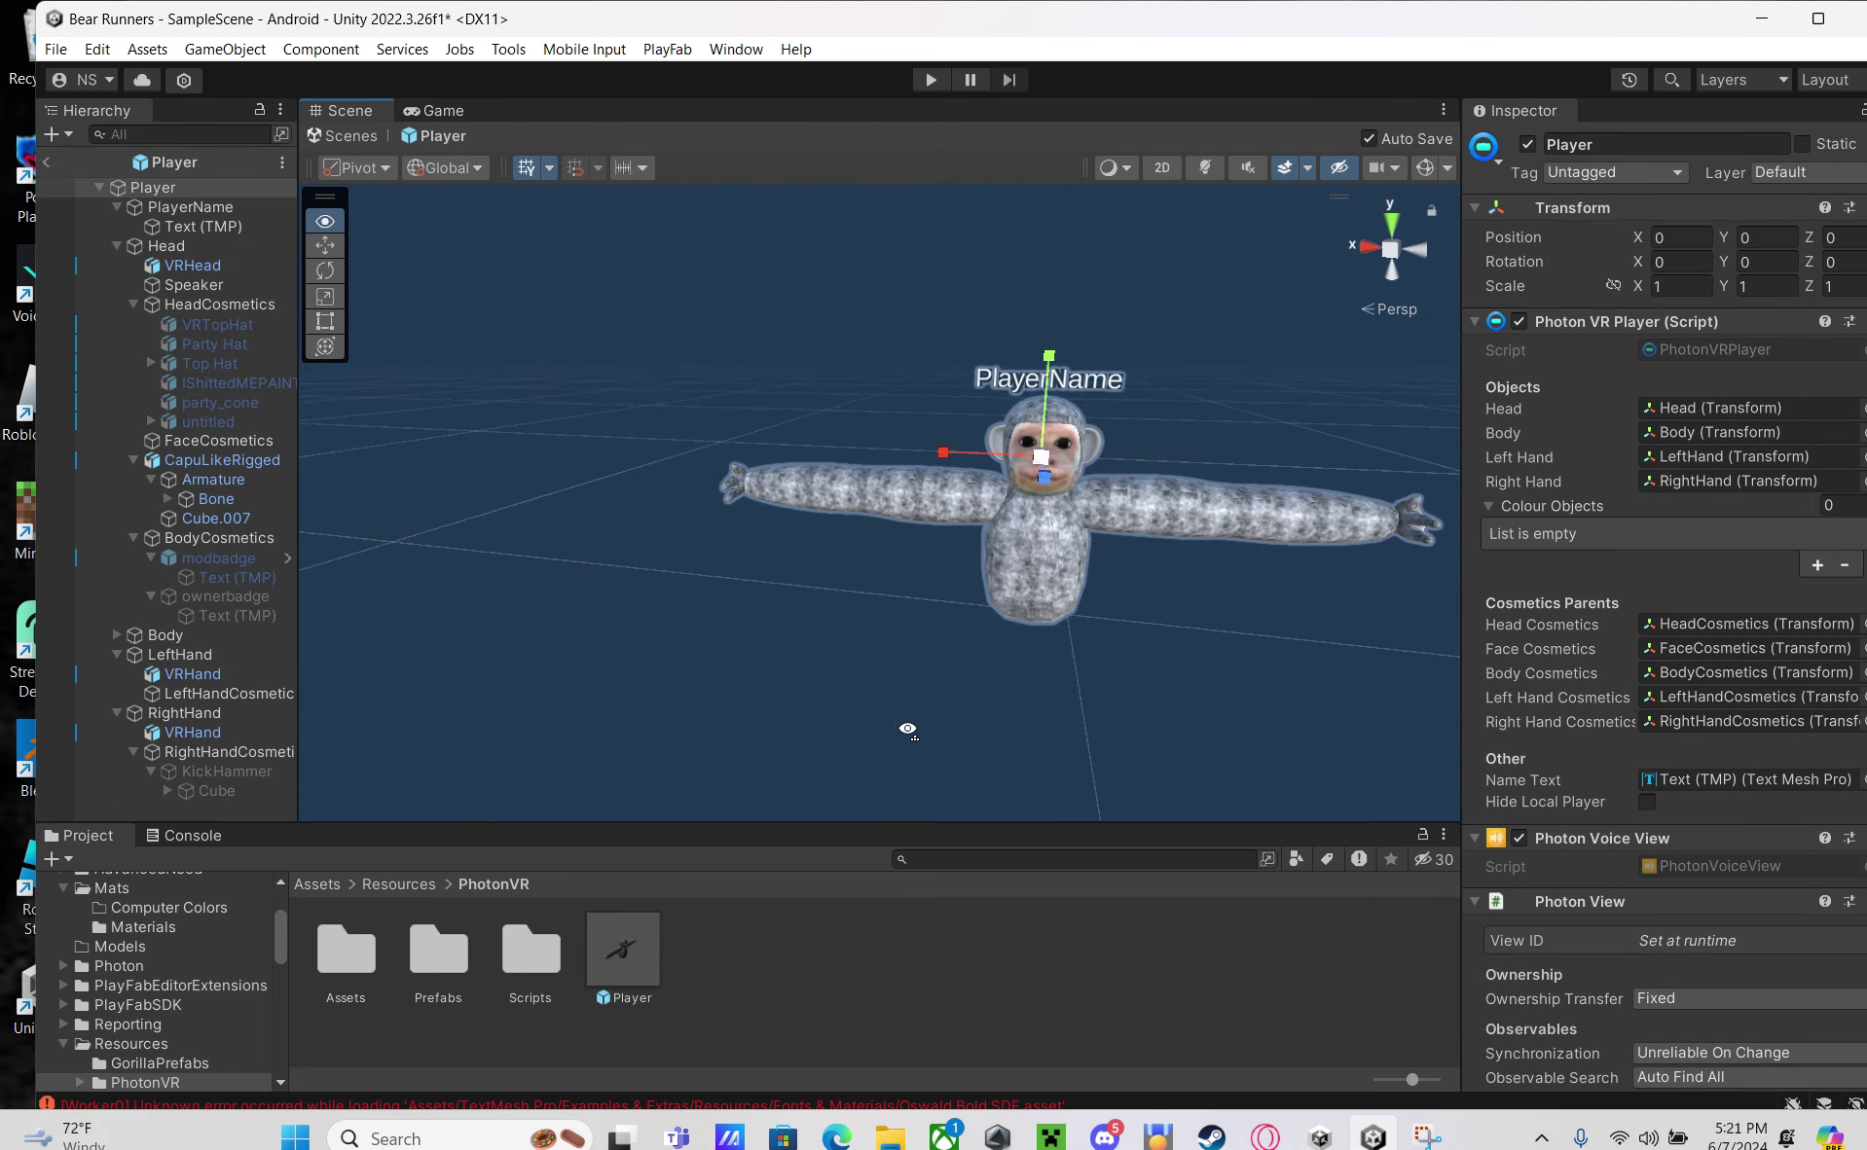
Place the party_cone model from the main Assets folder into the Player prefab
{"action": "scroll", "coordinate": [106, 940], "scroll_direction": "up", "scroll_amount": 3}
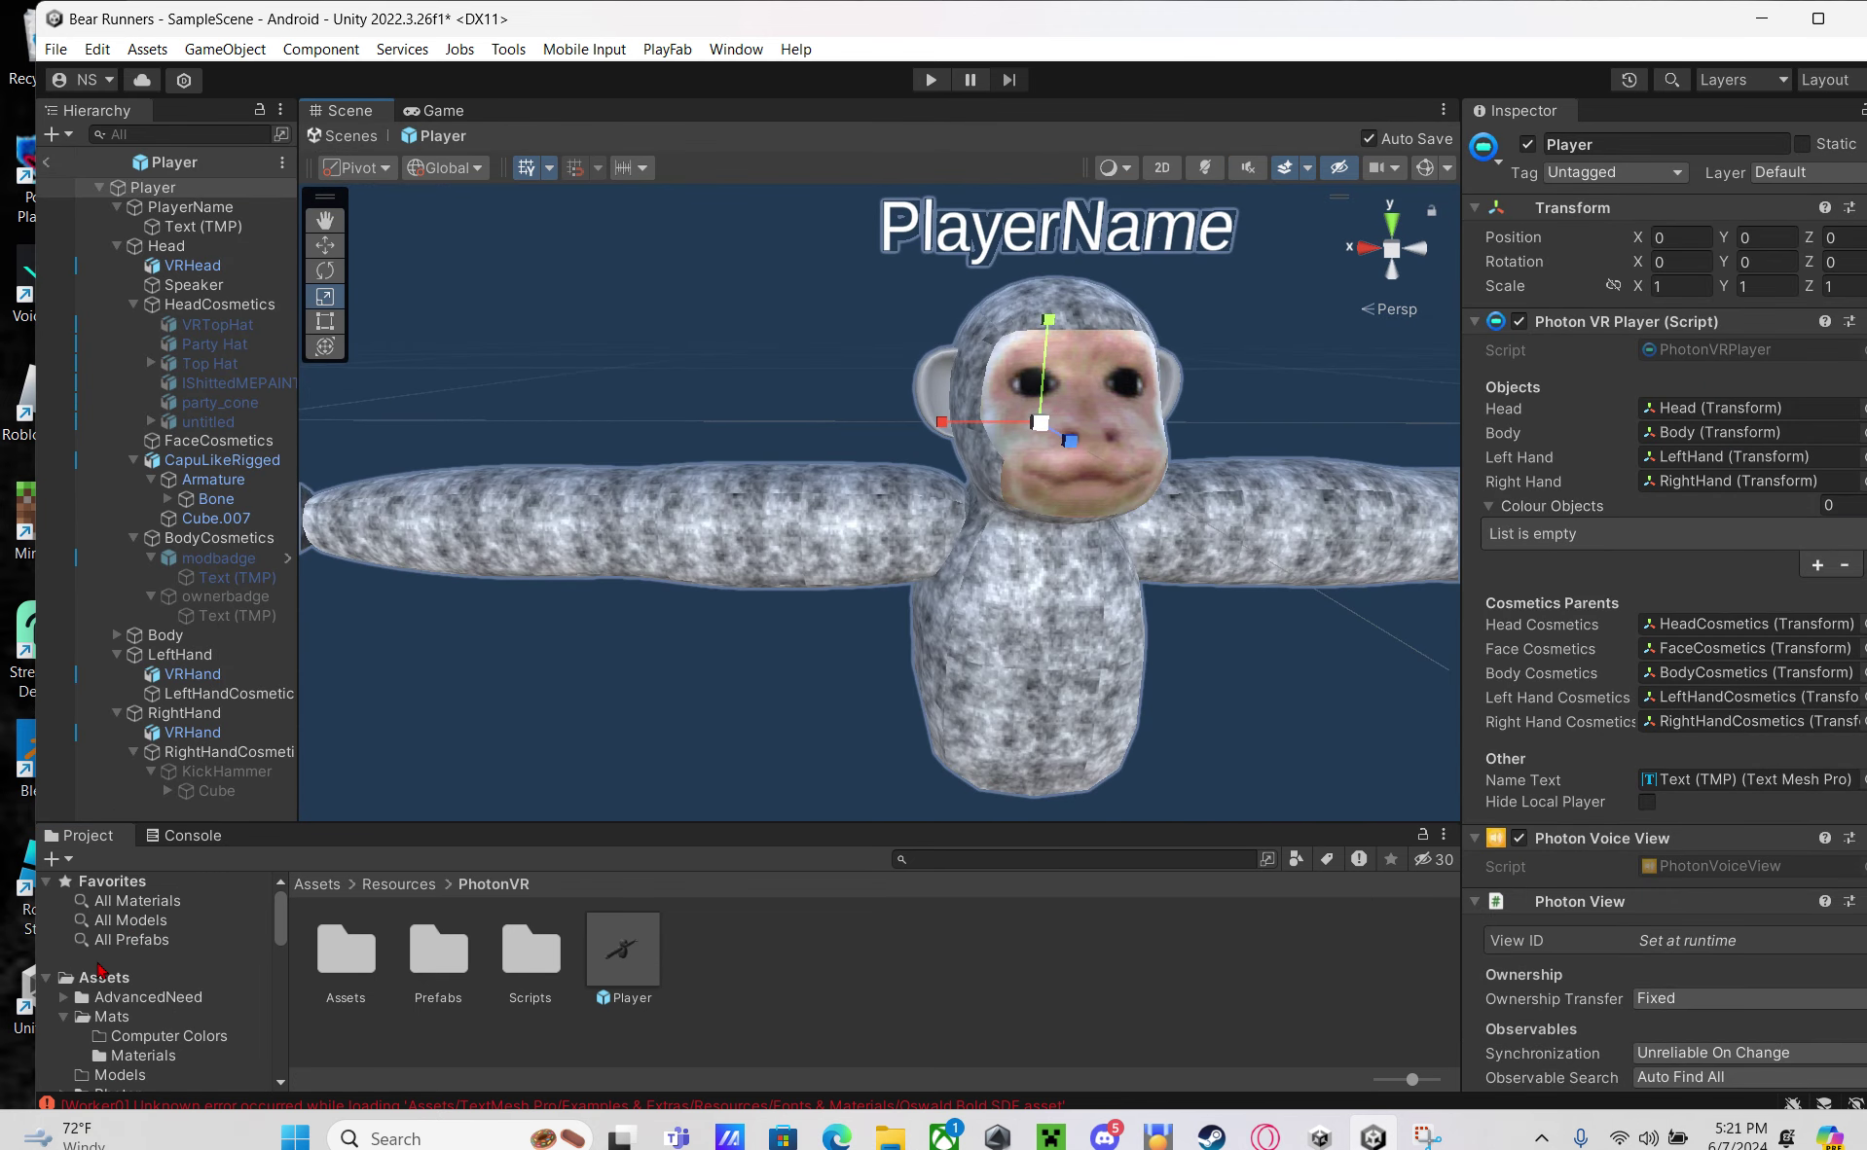
{"action": "left_click", "coordinate": [102, 976]}
{"action": "scroll", "coordinate": [760, 1030], "scroll_direction": "down", "scroll_amount": 2}
{"action": "scroll", "coordinate": [760, 1029], "scroll_direction": "up", "scroll_amount": 3}
{"action": "scroll", "coordinate": [722, 1012], "scroll_direction": "down", "scroll_amount": 2}
{"action": "left_click_drag", "start_coordinate": [798, 994], "coordinate": [745, 533]}
Move the party cone onto the top of the monkey's head, at about X 0.006 and Y 0.096
{"action": "key", "text": "w"}
{"action": "left_click_drag", "start_coordinate": [659, 421], "coordinate": [1045, 456], "text": "alt"}
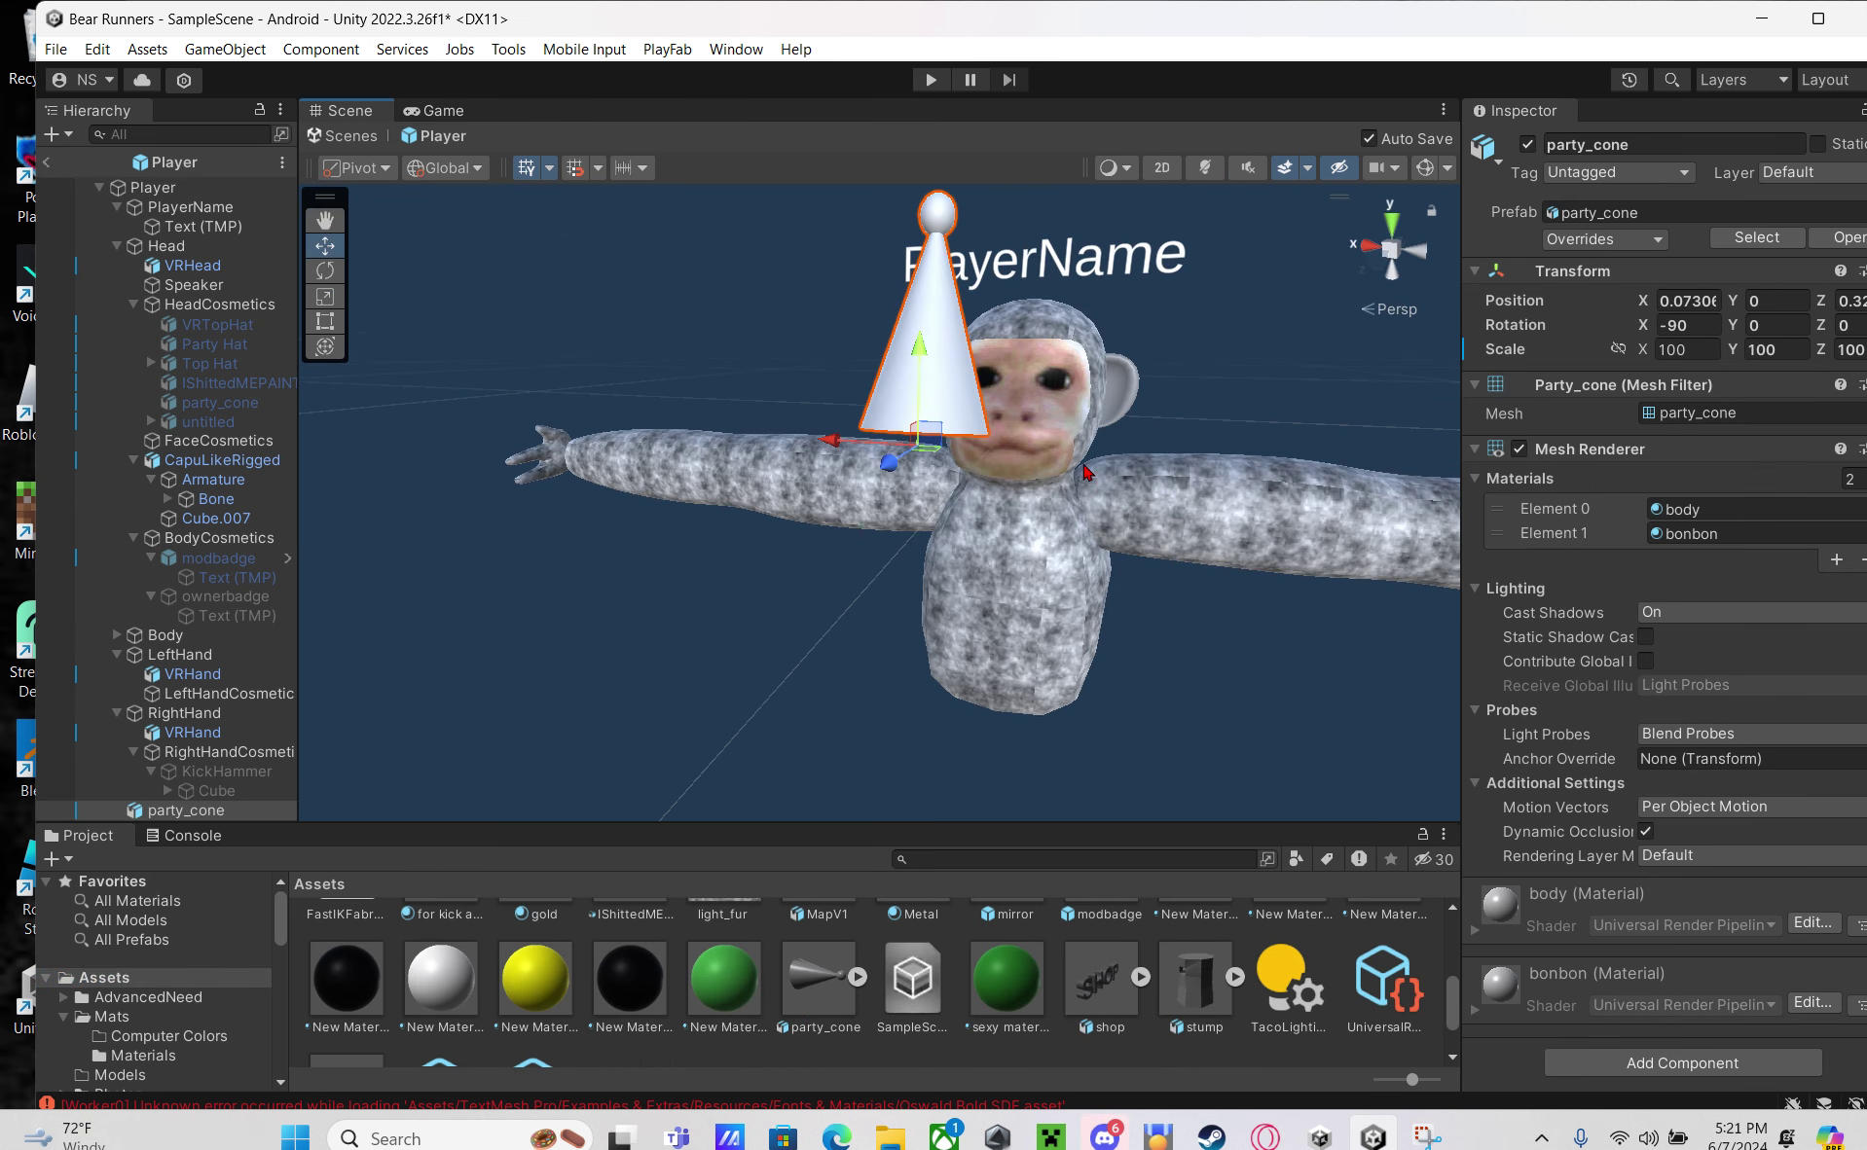
{"action": "left_click_drag", "start_coordinate": [888, 455], "coordinate": [974, 432]}
{"action": "left_click_drag", "start_coordinate": [1046, 332], "coordinate": [957, 360]}
{"action": "key", "text": "d"}
{"action": "right_click_drag", "start_coordinate": [1027, 333], "coordinate": [903, 333]}
{"action": "left_click_drag", "start_coordinate": [915, 338], "coordinate": [972, 336]}
{"action": "right_click_drag", "start_coordinate": [972, 336], "coordinate": [1120, 300]}
{"action": "key", "text": "a"}
Copy the object name party_cone and deactivate the cone in the Player prefab
{"action": "left_click_drag", "start_coordinate": [1623, 144], "coordinate": [1421, 148]}
{"action": "left_click_drag", "start_coordinate": [1643, 150], "coordinate": [1518, 148]}
{"action": "key", "text": "ctrl+c"}
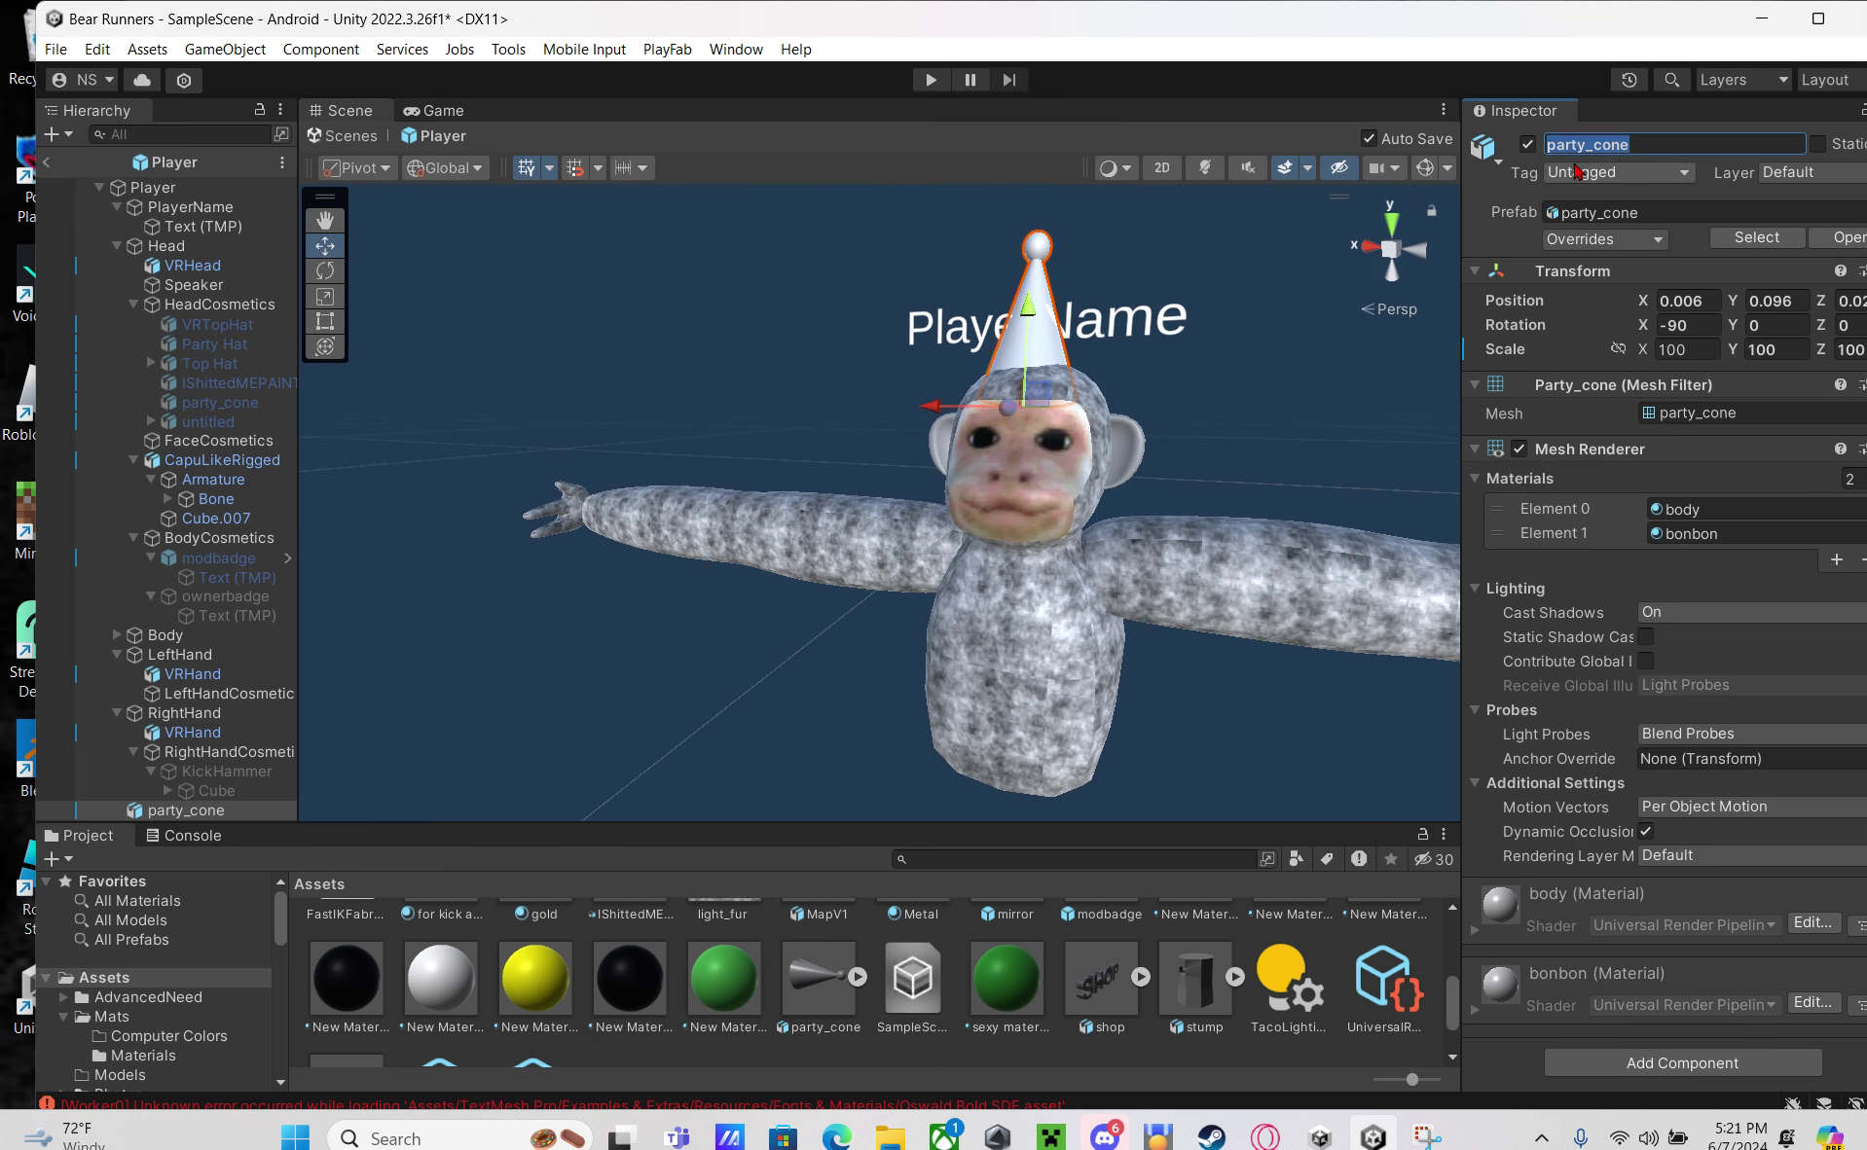
{"action": "left_click", "coordinate": [1527, 144]}
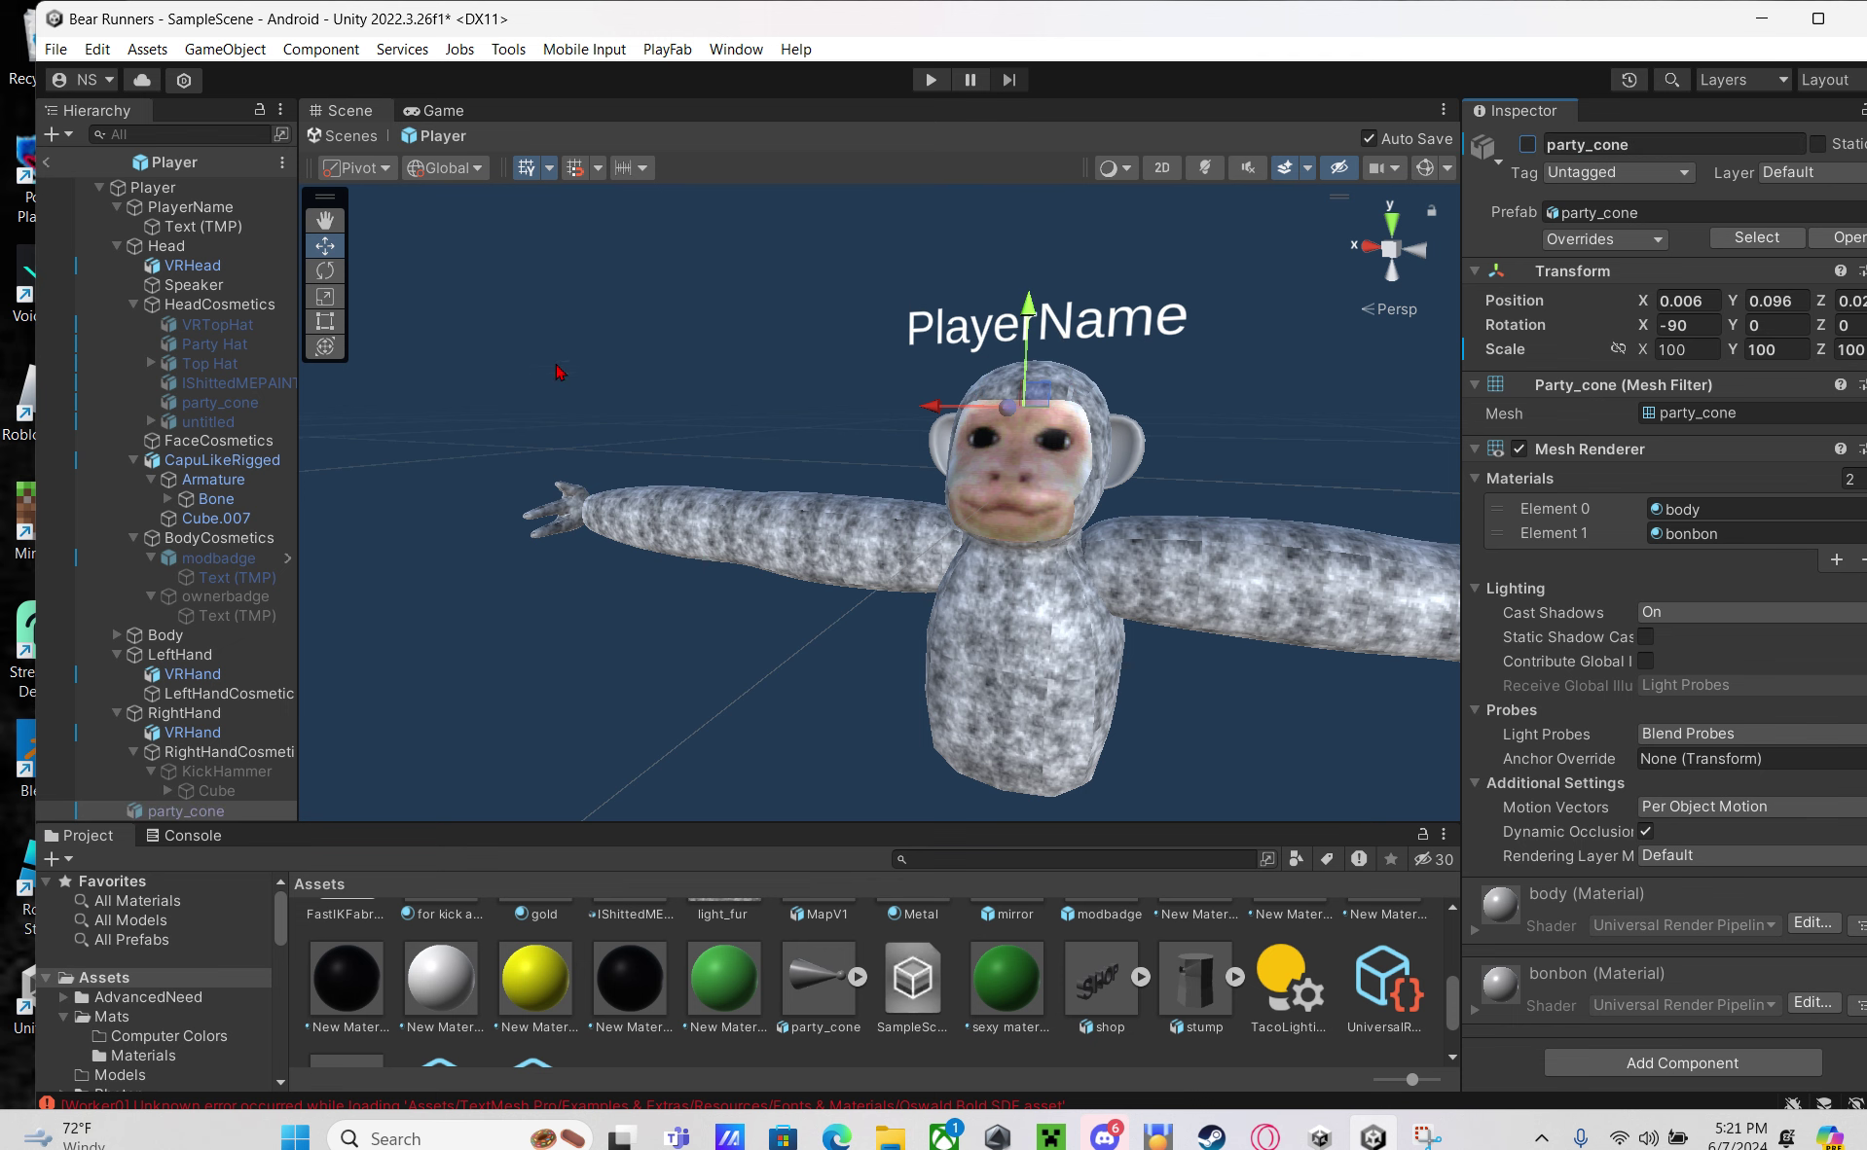
Return to the main scene, paste party_cone as the Head value in the green button's Change Head Cosmetic script, and inspect the red button
{"action": "left_click", "coordinate": [46, 161]}
{"action": "key", "text": "s"}
{"action": "right_click_drag", "start_coordinate": [628, 365], "coordinate": [642, 342]}
{"action": "left_click", "coordinate": [817, 550]}
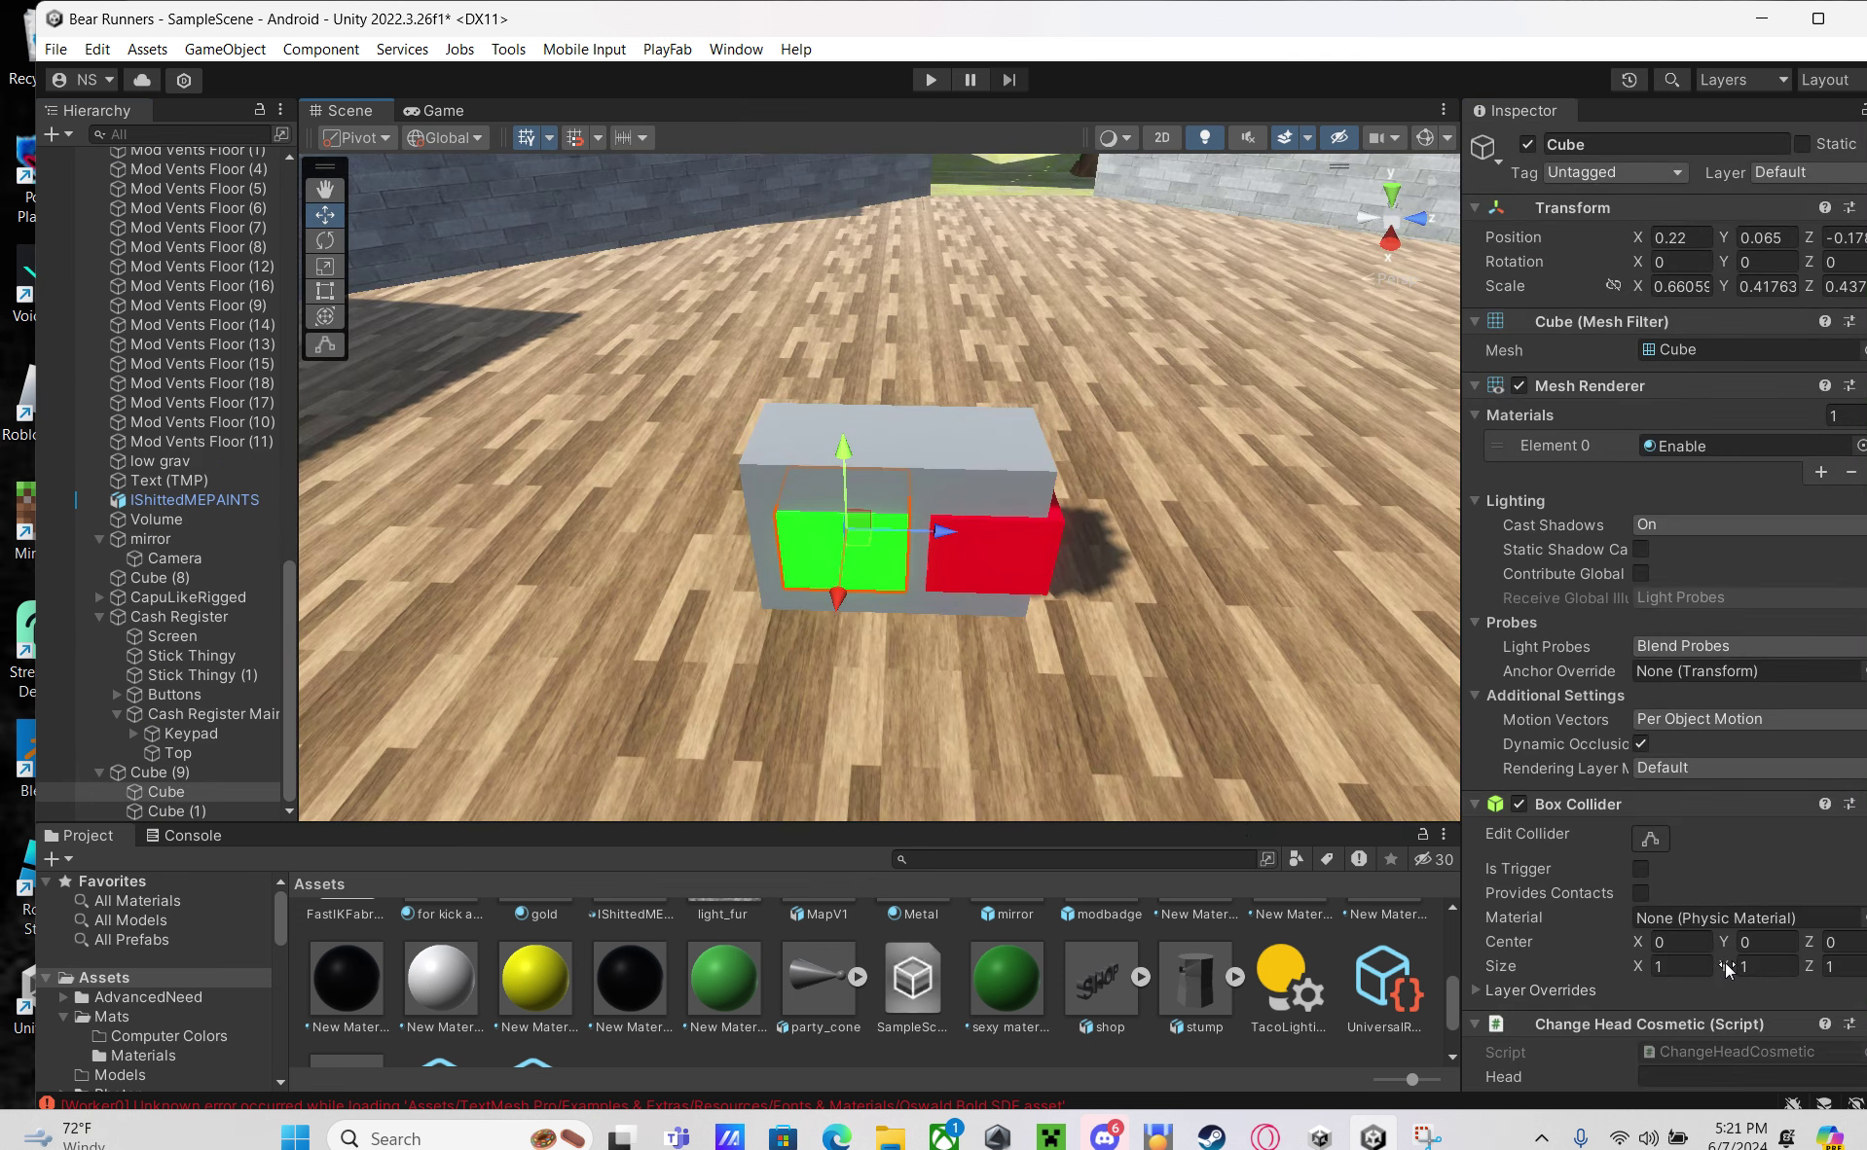
{"action": "scroll", "coordinate": [1726, 965], "scroll_direction": "down", "scroll_amount": 2}
{"action": "left_click", "coordinate": [1701, 1010]}
{"action": "key", "text": "ctrl+v"}
{"action": "left_click", "coordinate": [1044, 574]}
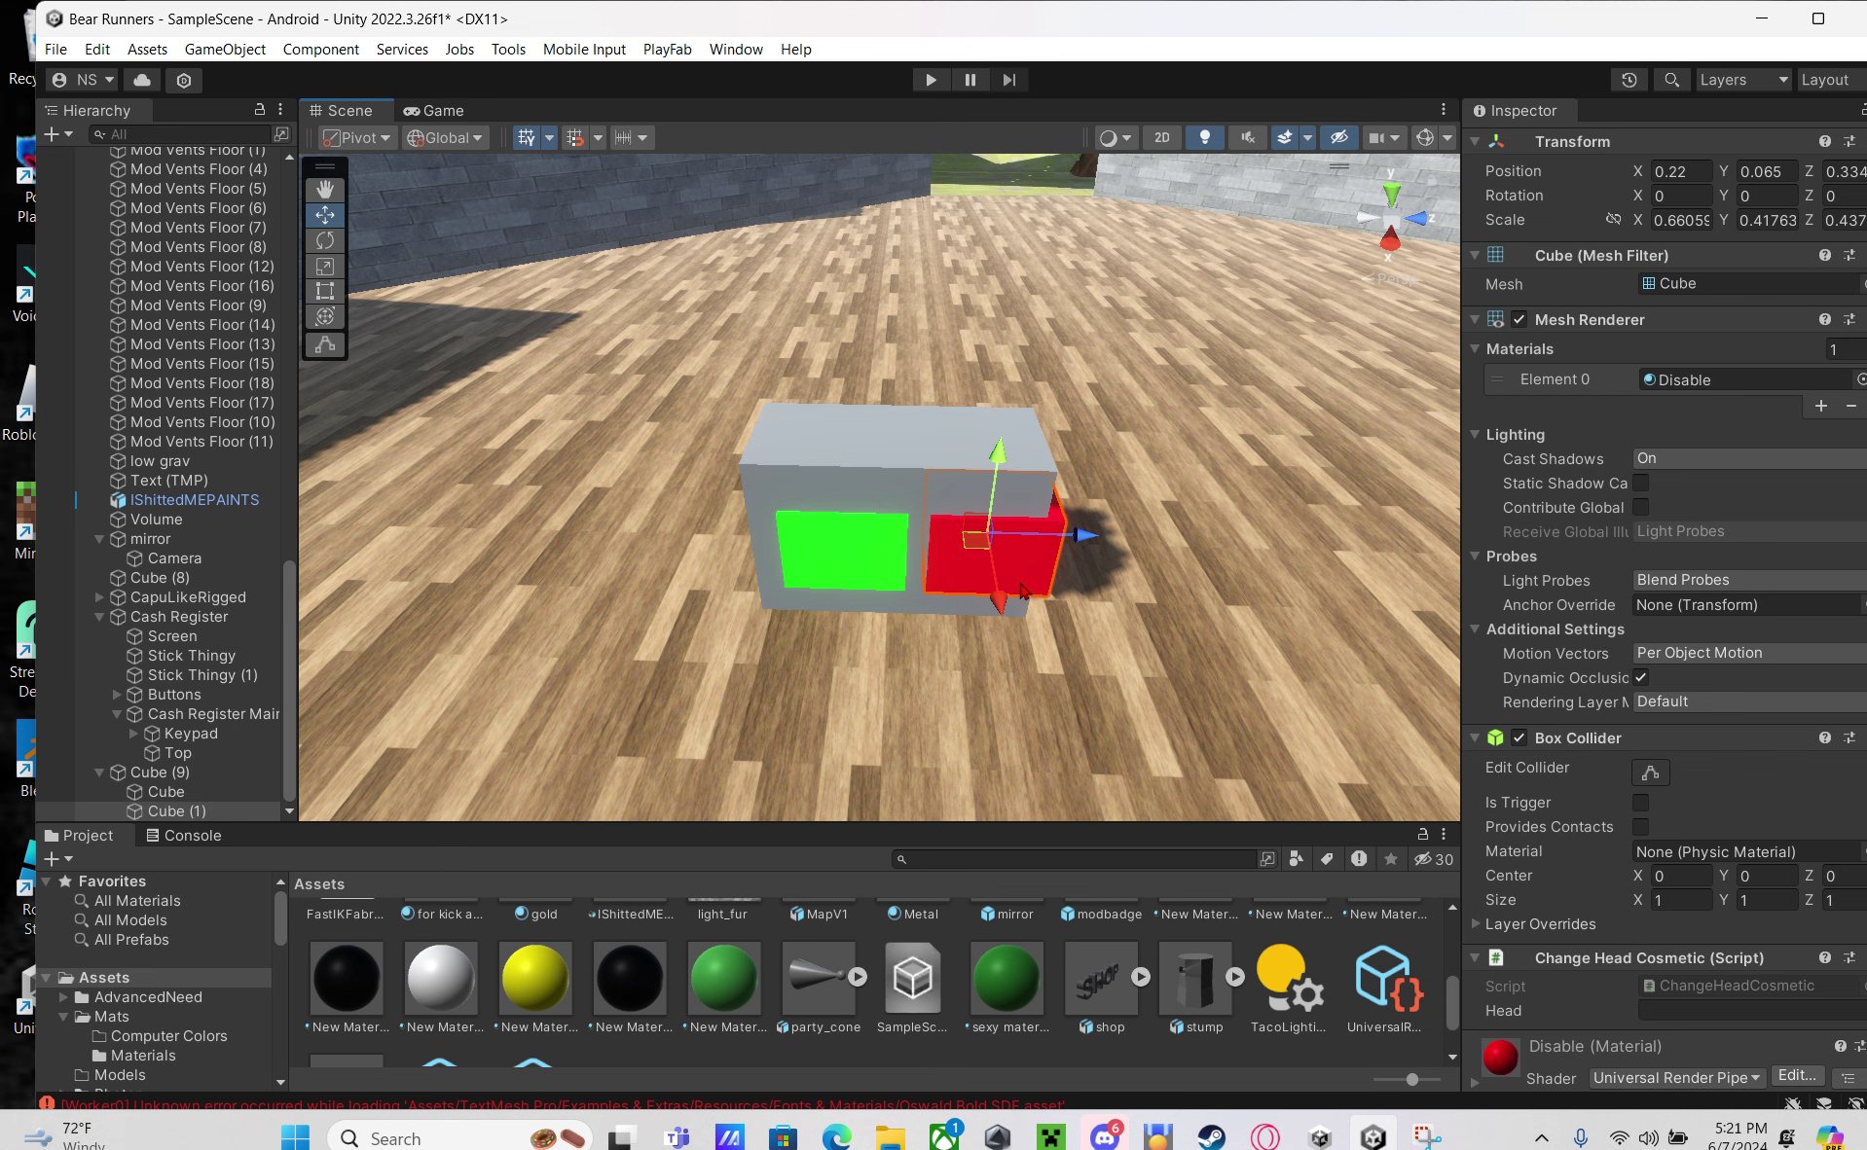
{"action": "scroll", "coordinate": [1002, 591], "scroll_direction": "up", "scroll_amount": 1}
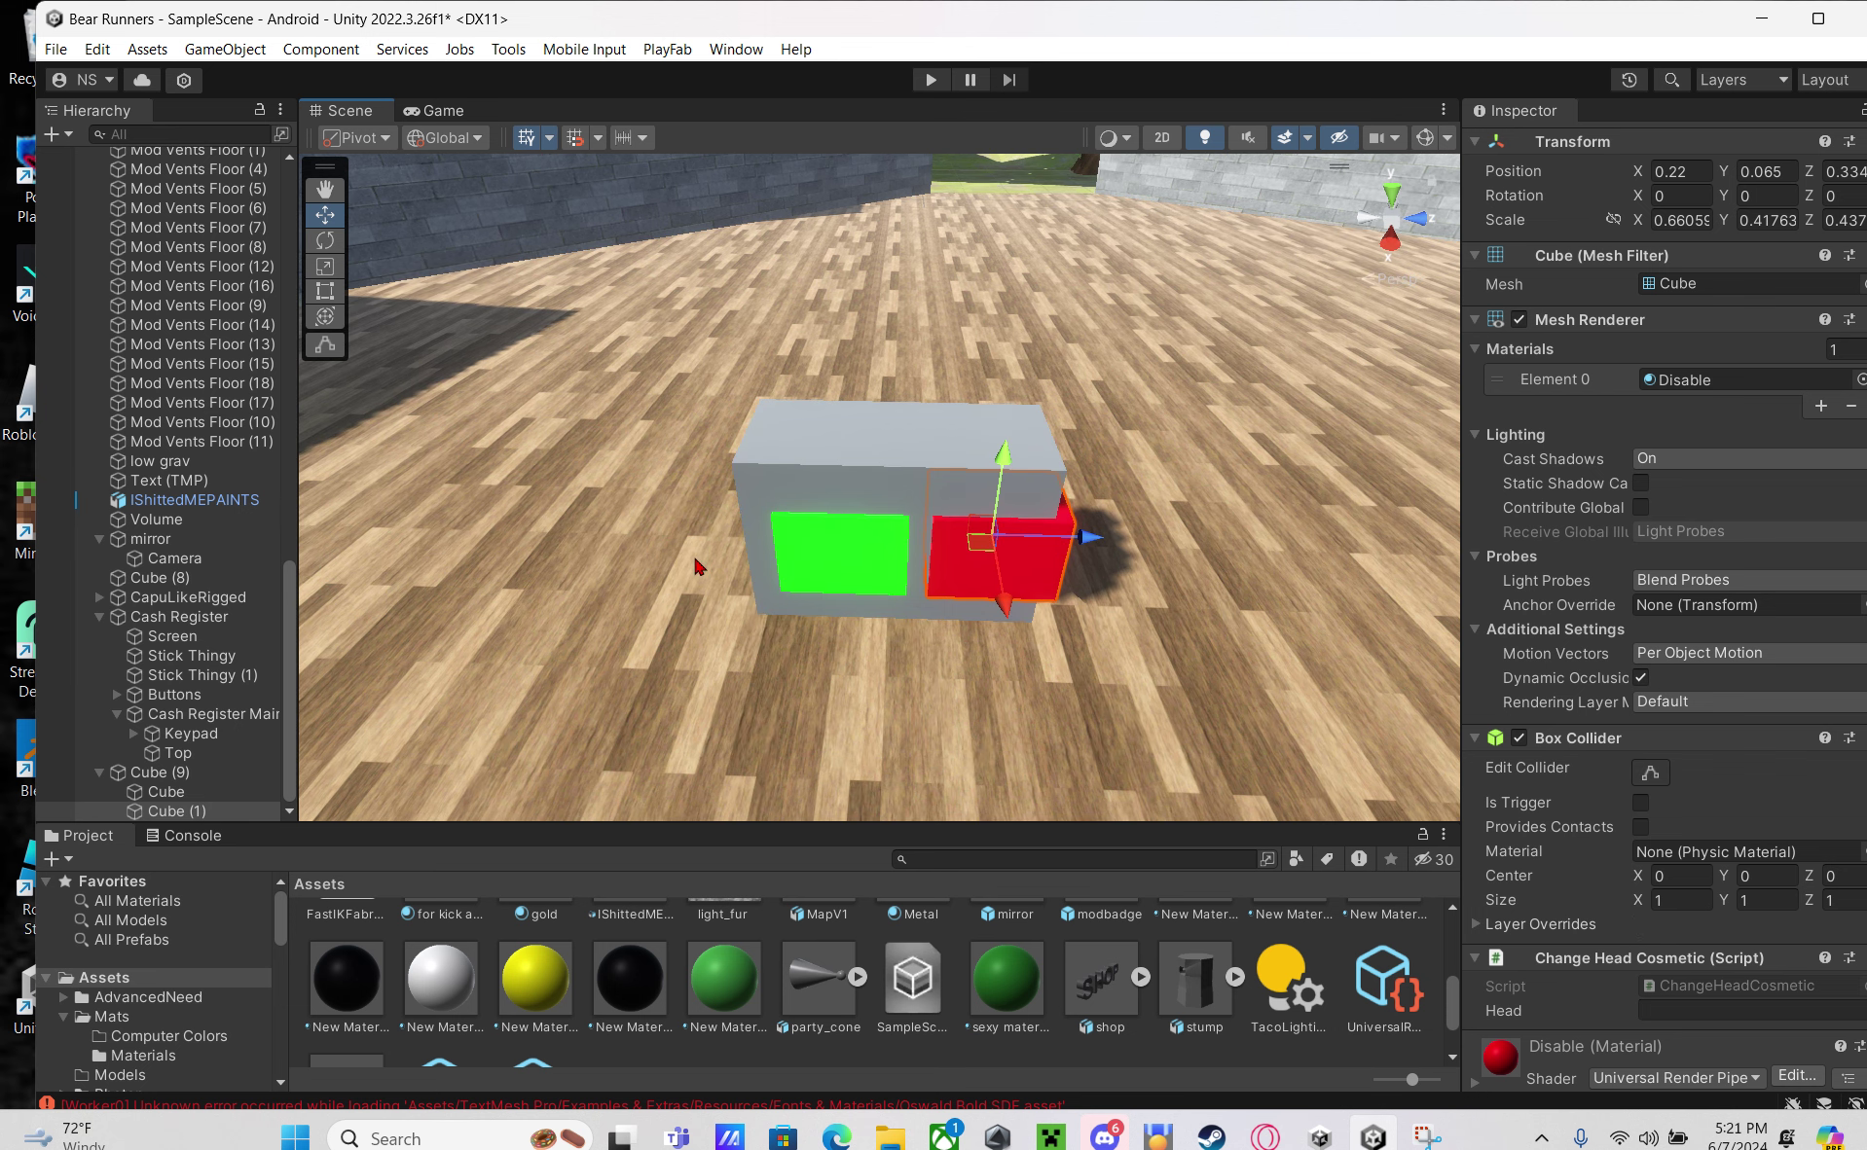
Create a 3D cube as a child of the stand's parent cube and move it forward to X 0.15
{"action": "left_click", "coordinate": [177, 772]}
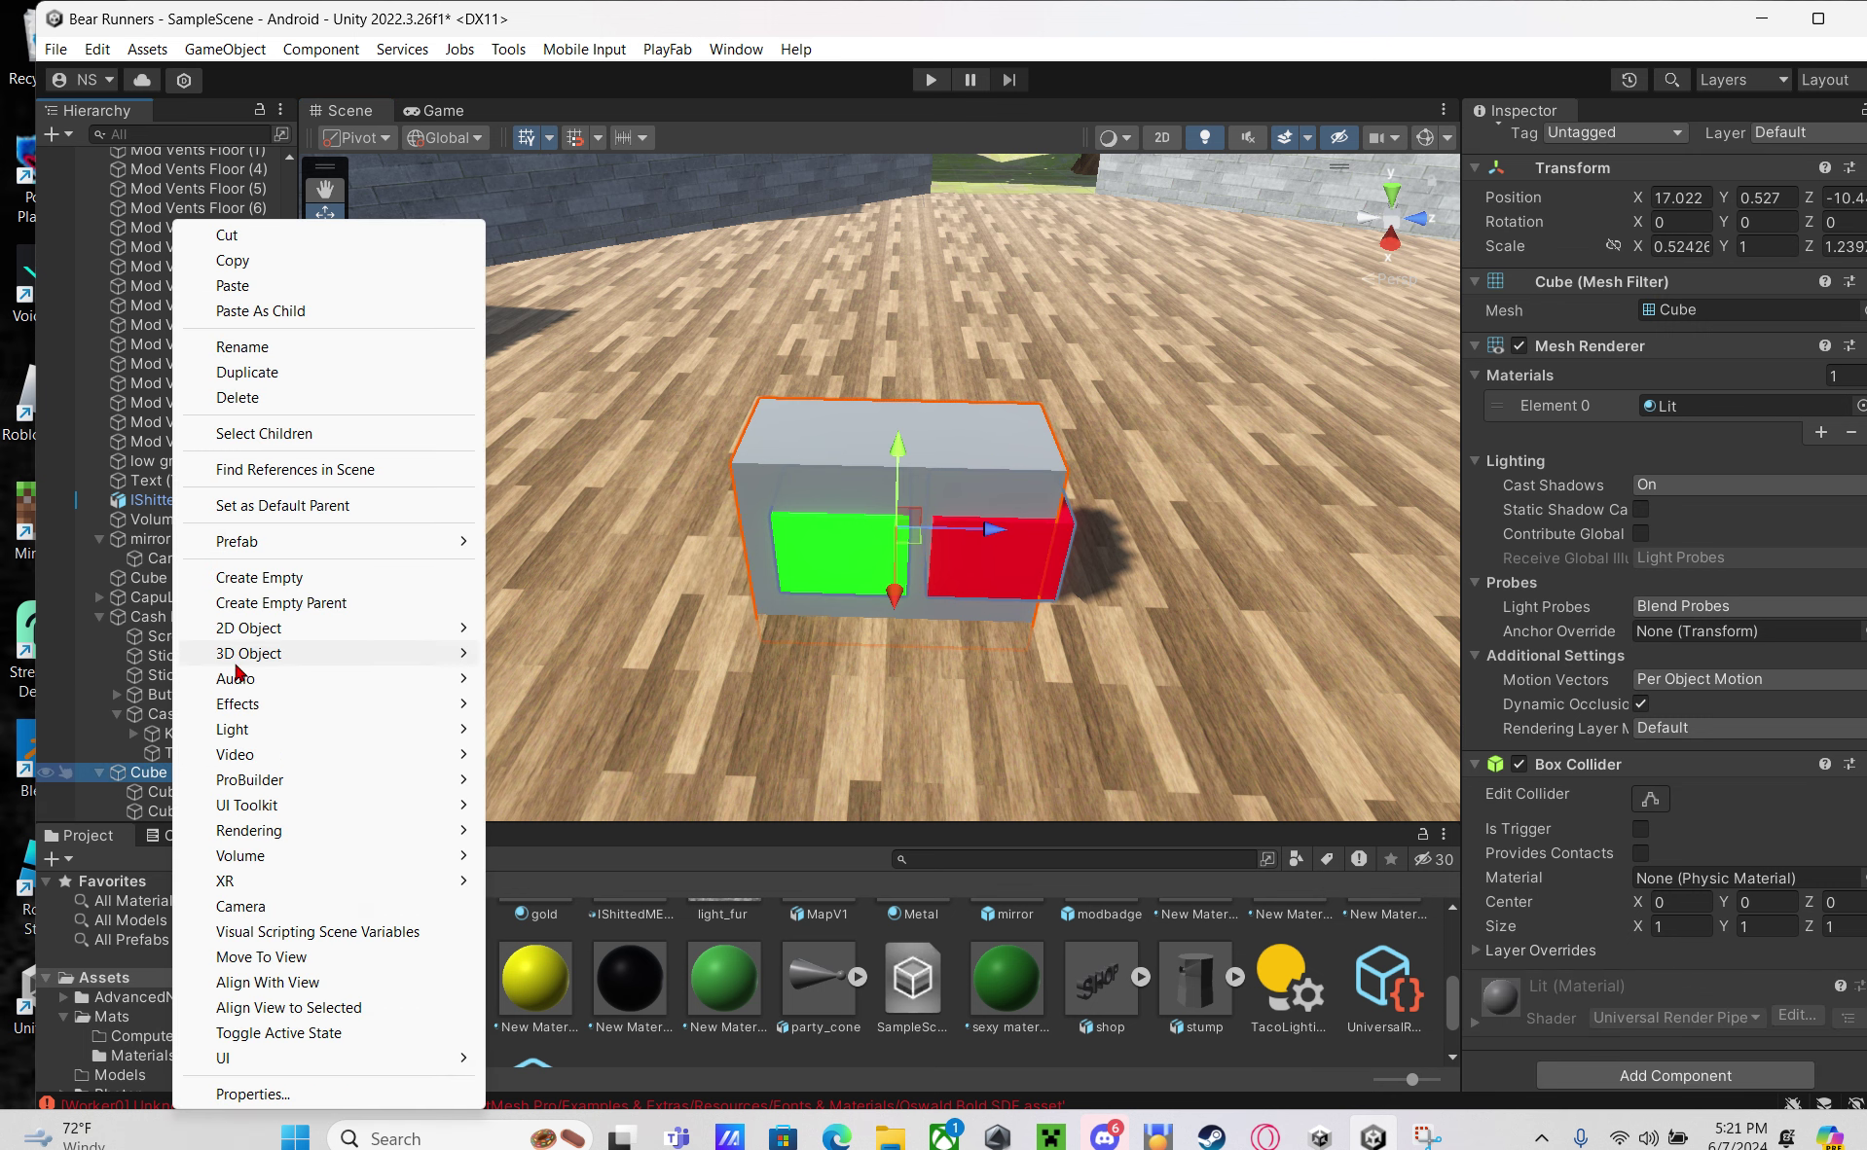
{"action": "mouse_move", "coordinate": [255, 639]}
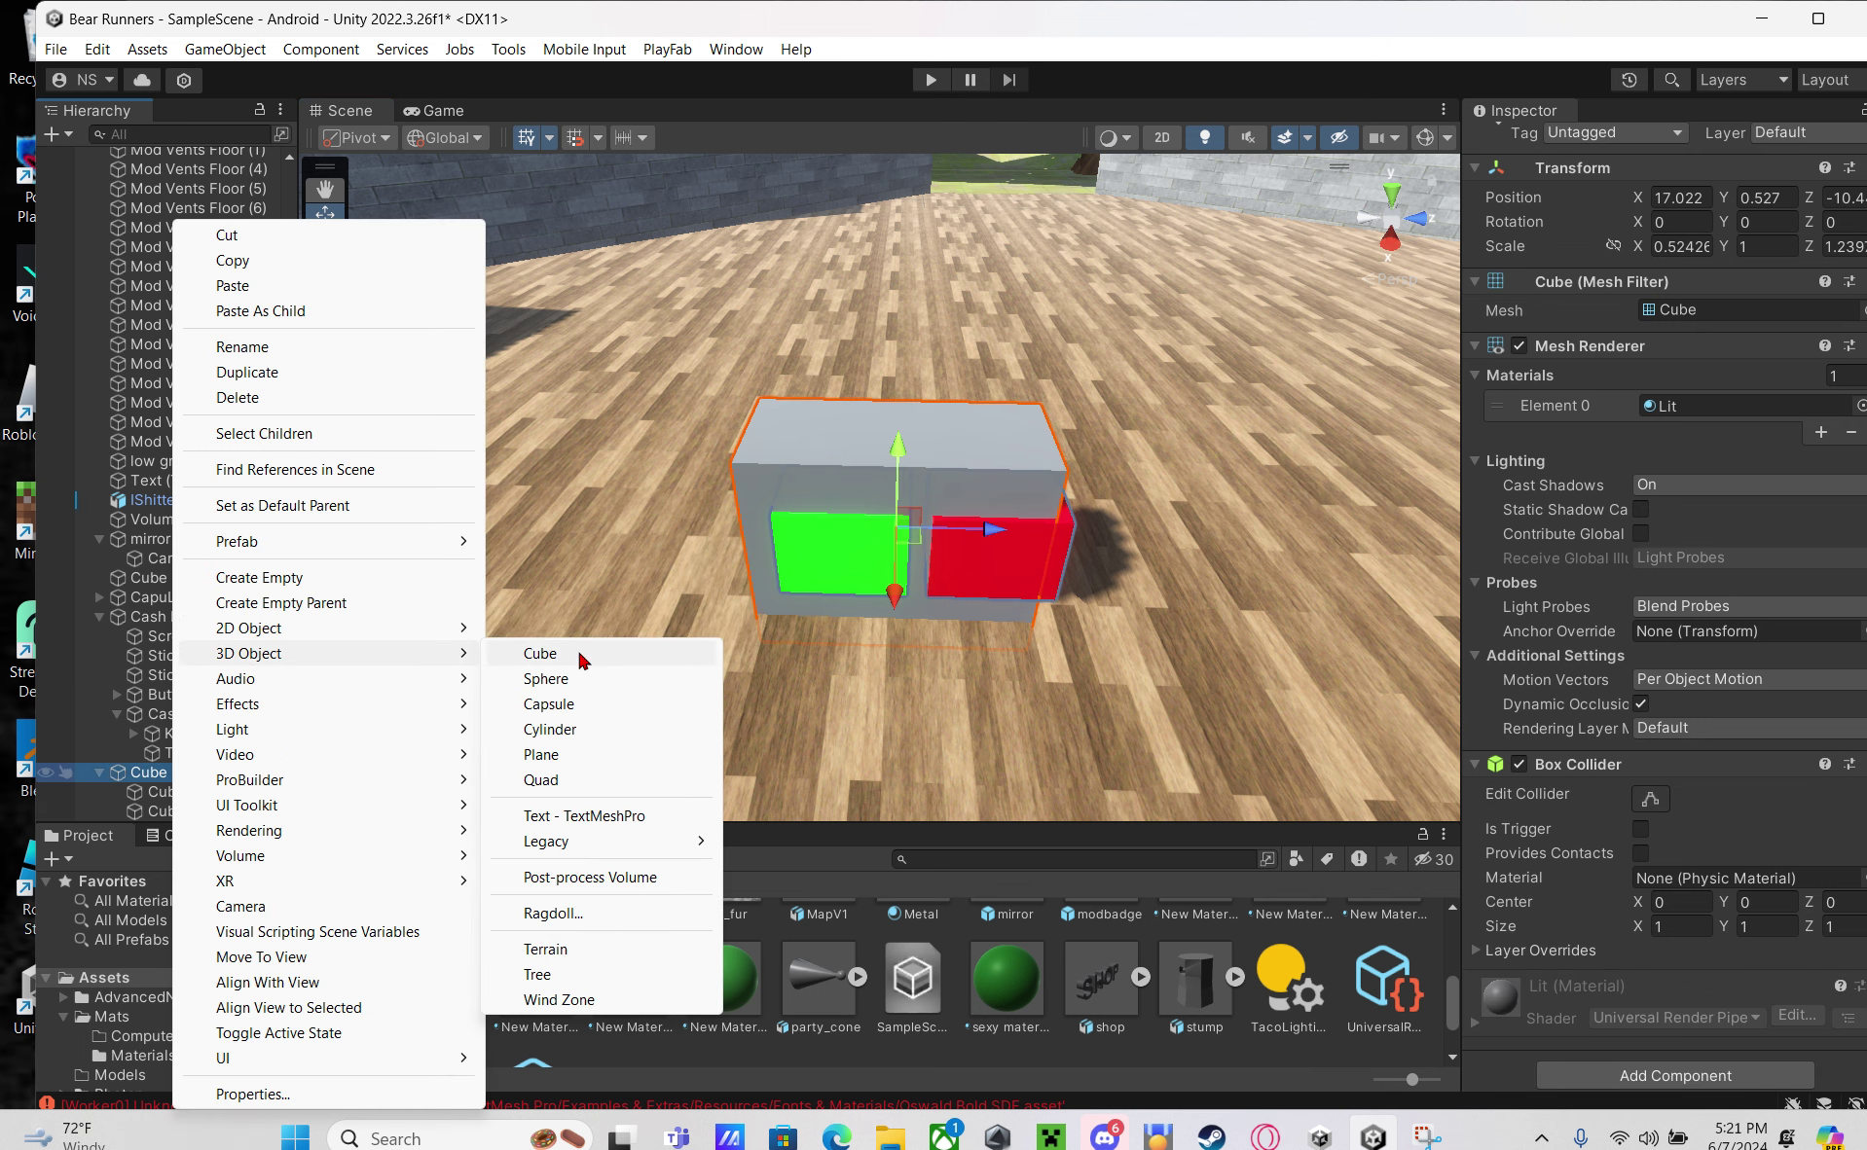
{"action": "left_click", "coordinate": [540, 654]}
{"action": "left_click", "coordinate": [107, 816]}
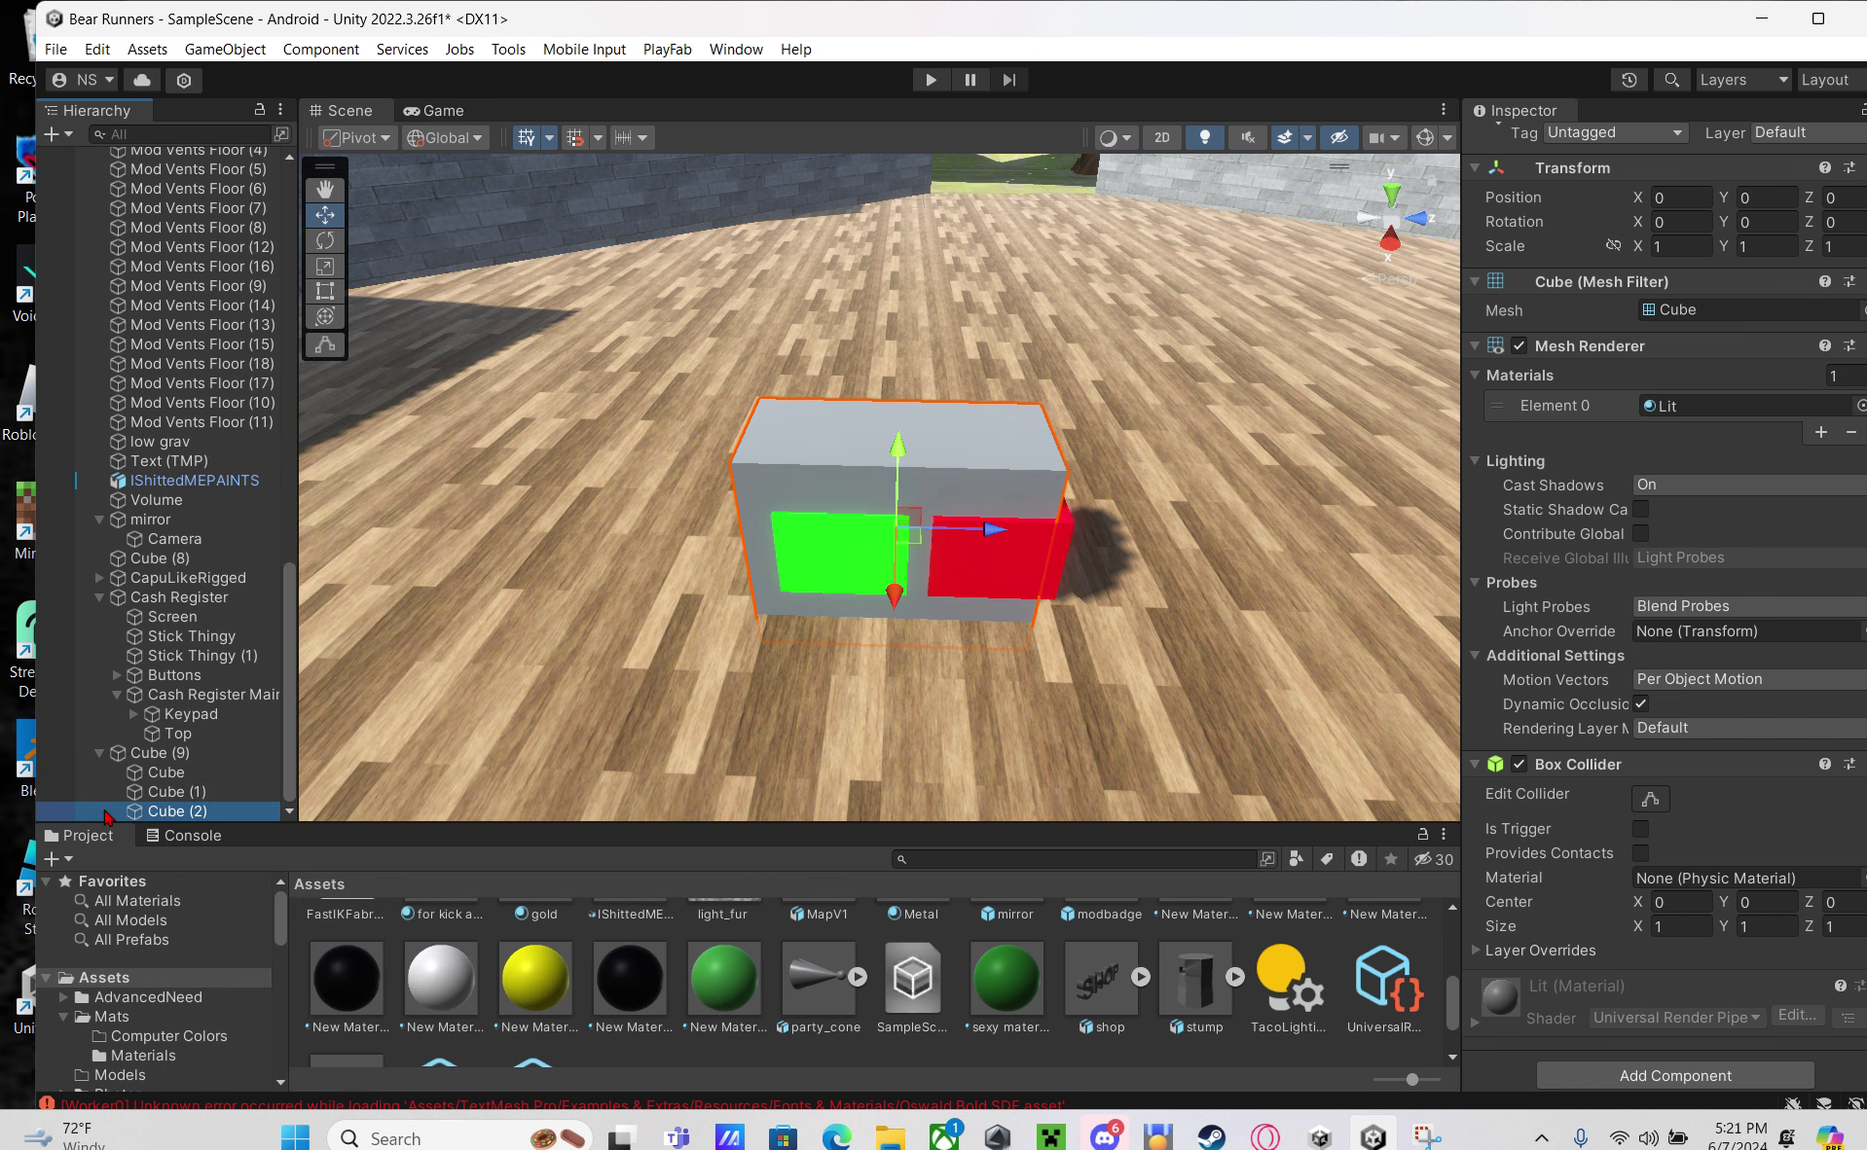
{"action": "left_click_drag", "start_coordinate": [895, 589], "coordinate": [895, 608]}
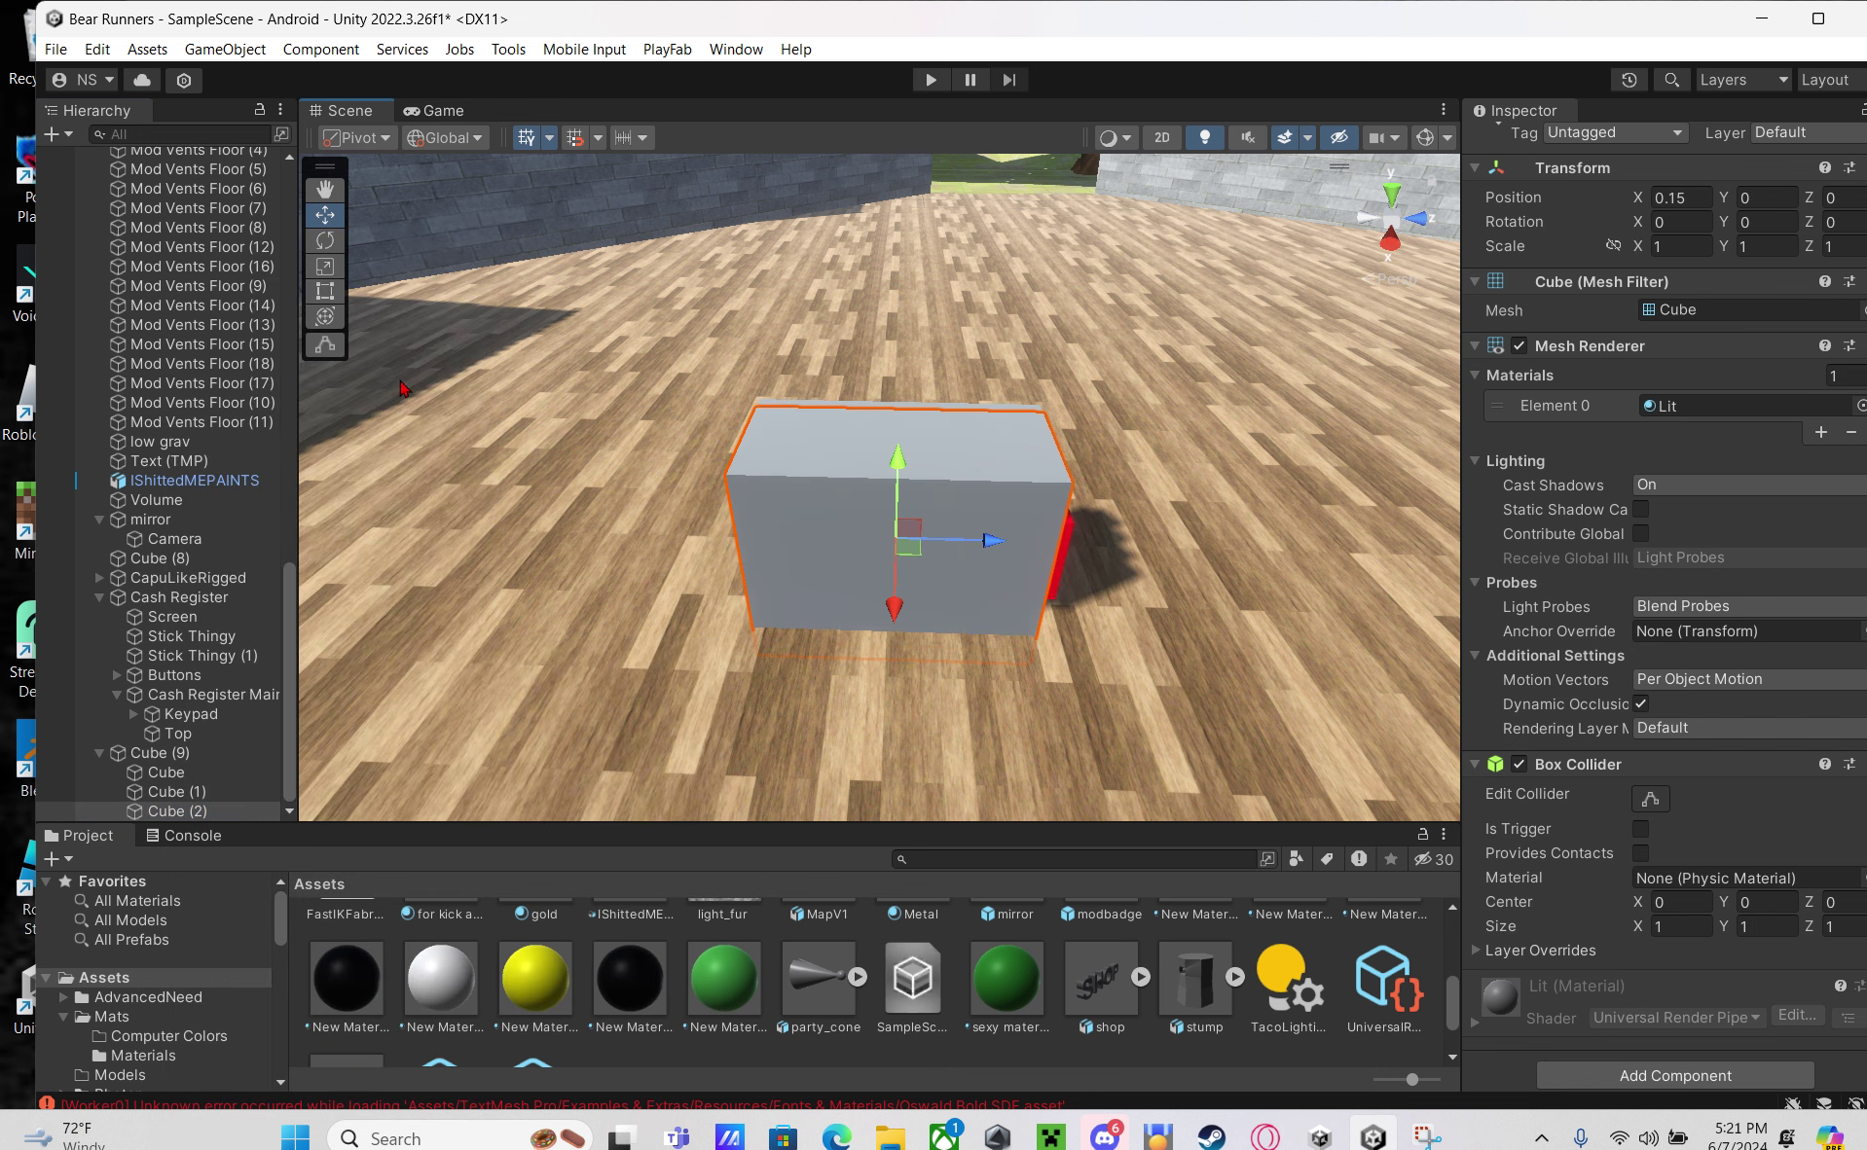
Scale the new child cube to about 0.615 in Y and 1.16 in Z, and nudge it to about Z 0.003
{"action": "left_click", "coordinate": [319, 275]}
{"action": "left_click_drag", "start_coordinate": [1006, 548], "coordinate": [1018, 543]}
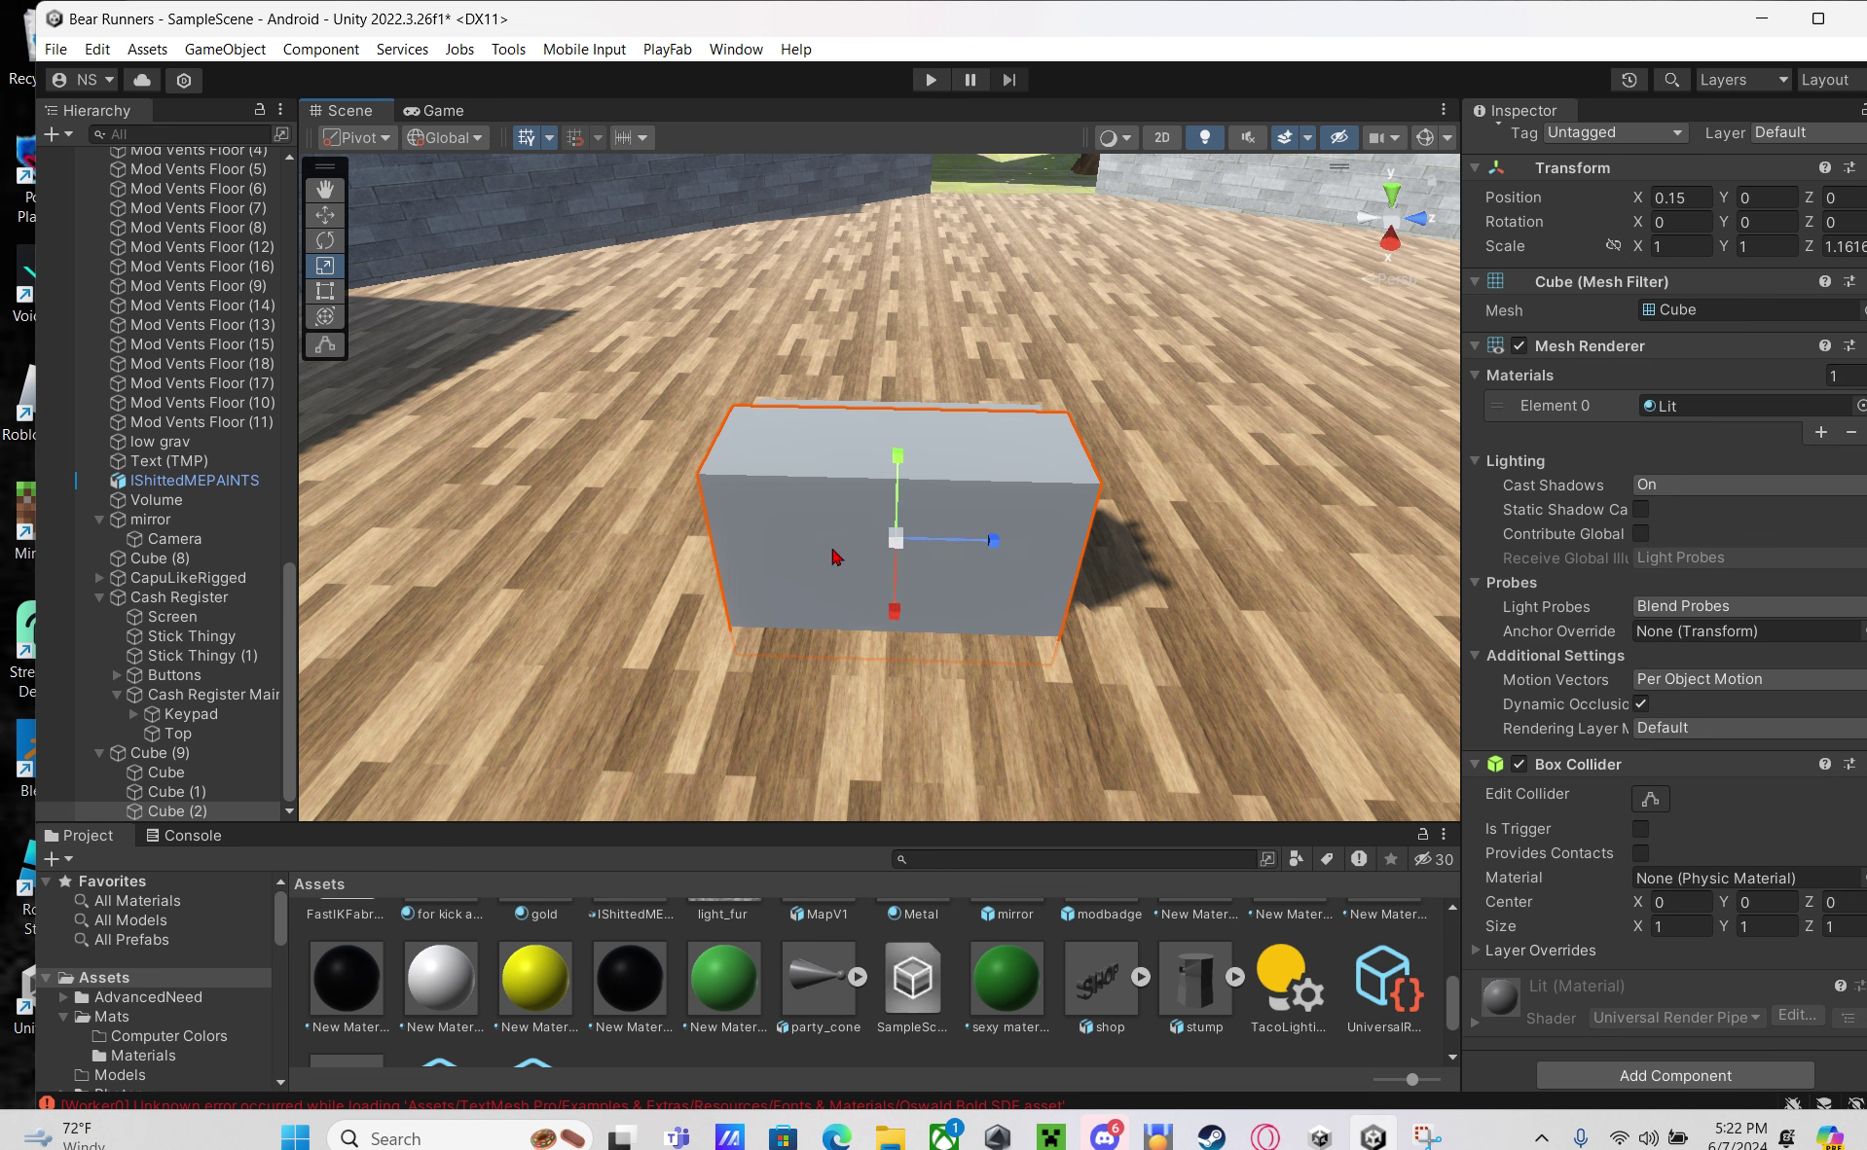
{"action": "left_click_drag", "start_coordinate": [898, 457], "coordinate": [900, 495]}
{"action": "key", "text": "w"}
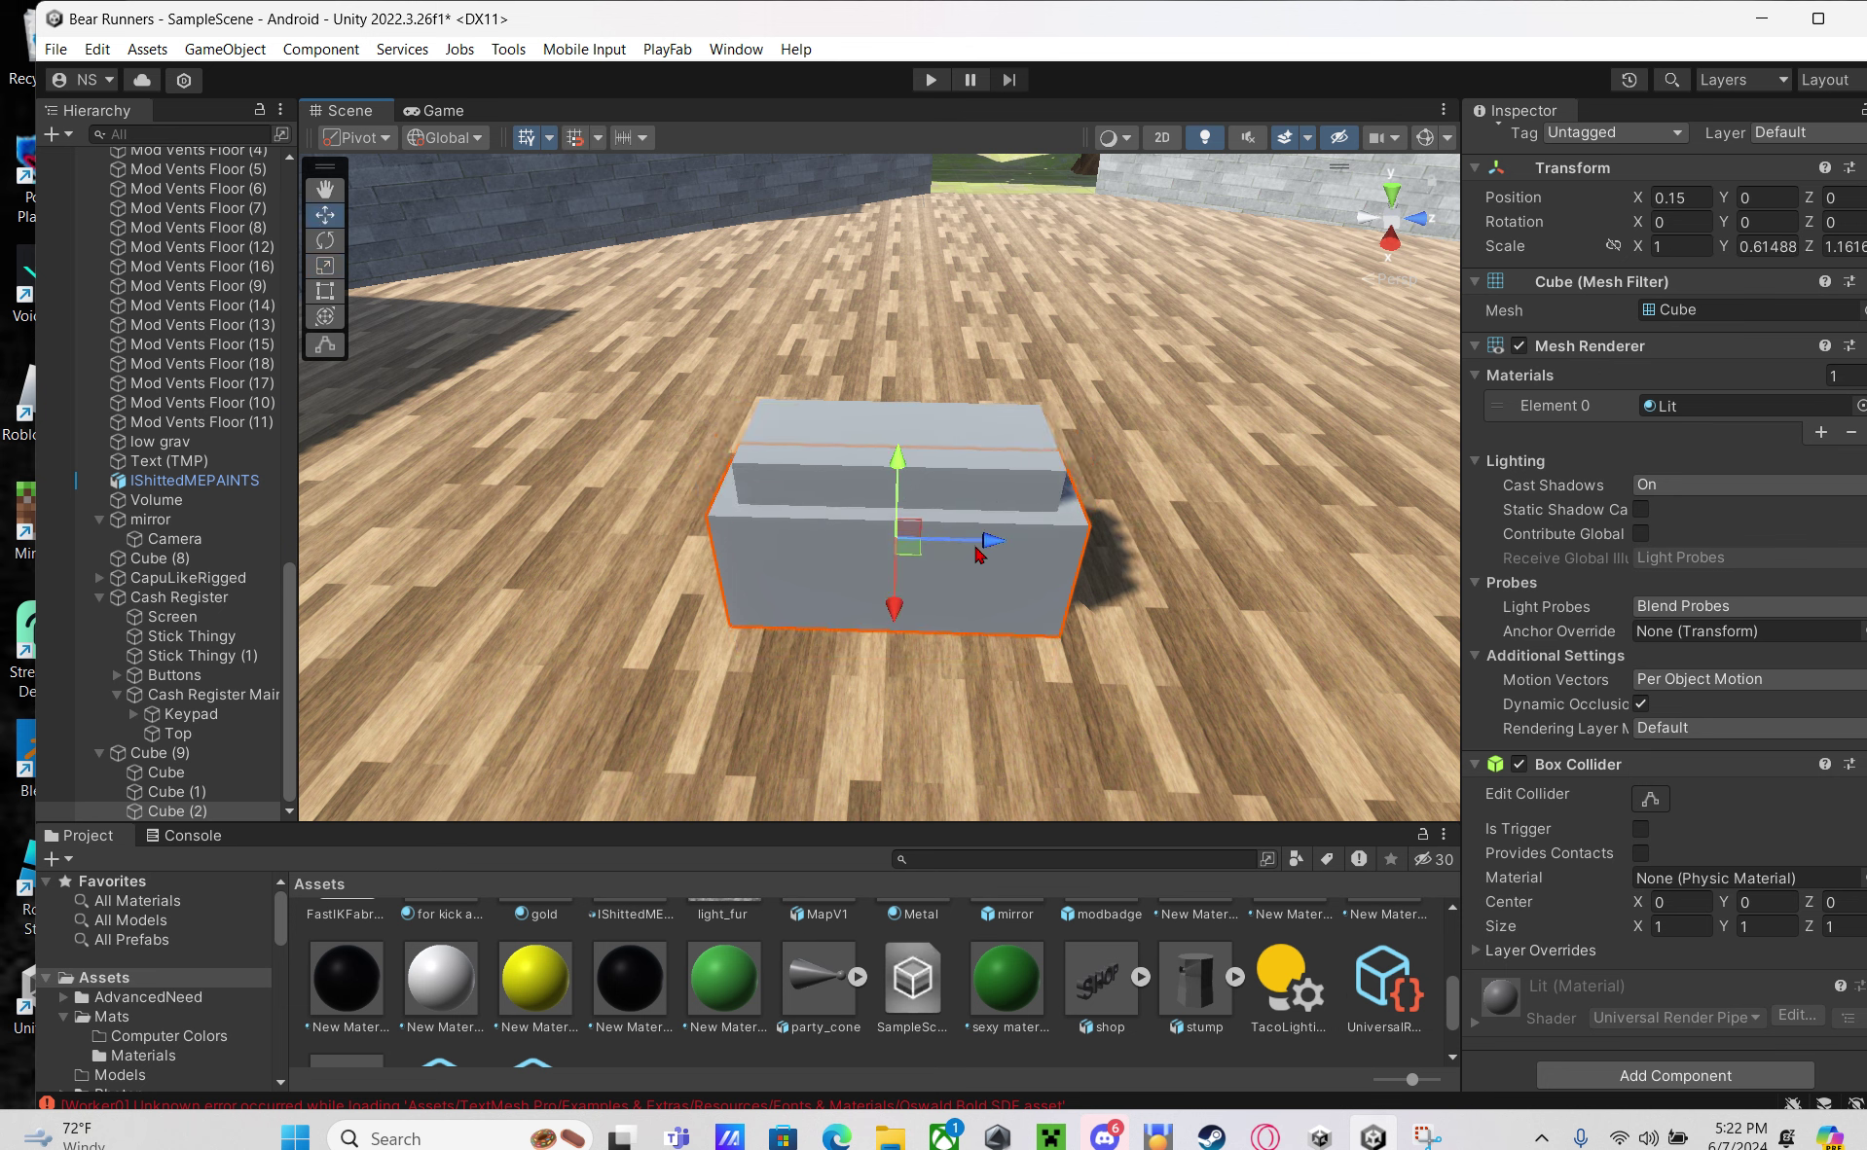
{"action": "left_click_drag", "start_coordinate": [980, 553], "coordinate": [982, 552]}
Apply the white New Material 4 to the new cube covering the buttons
{"action": "scroll", "coordinate": [860, 993], "scroll_direction": "up", "scroll_amount": 1}
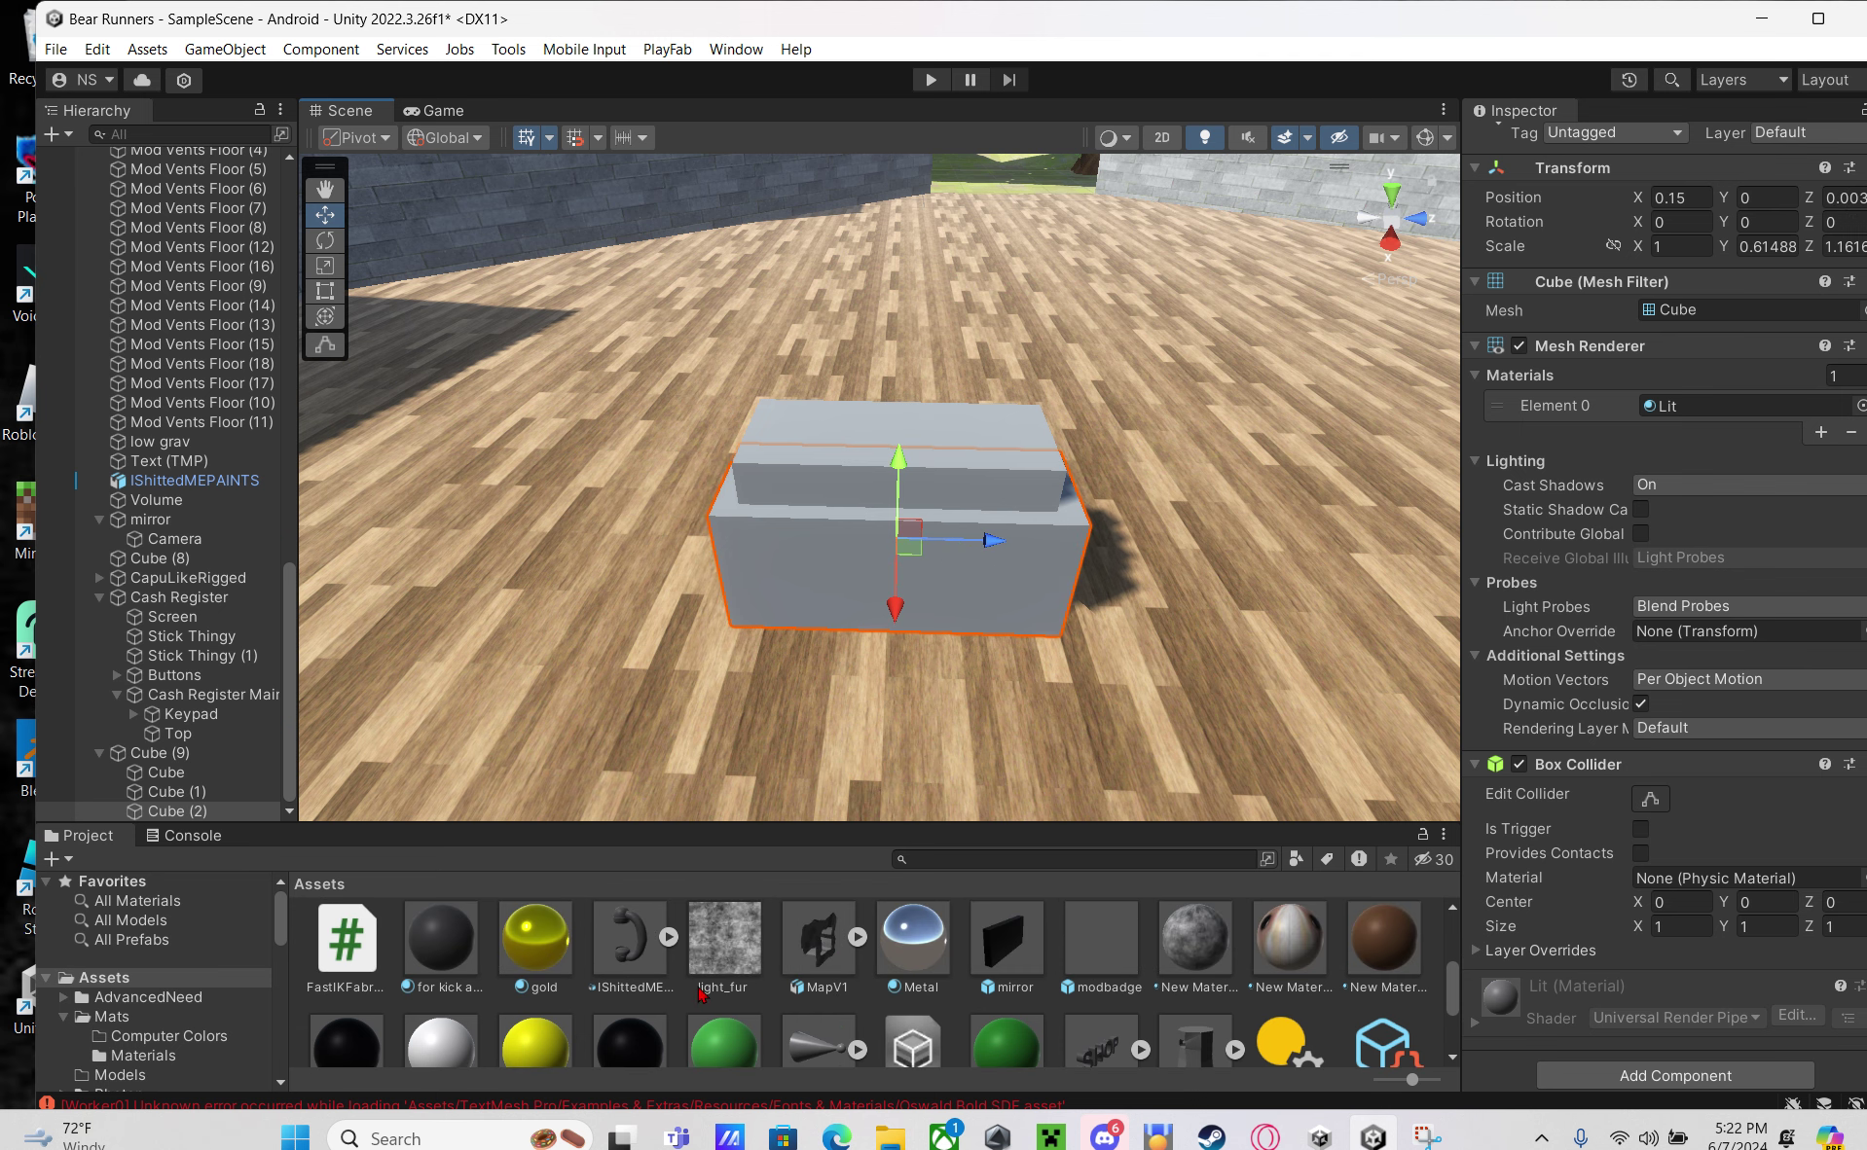
{"action": "left_click_drag", "start_coordinate": [447, 1053], "coordinate": [844, 562]}
{"action": "key", "text": "w"}
{"action": "right_click_drag", "start_coordinate": [910, 546], "coordinate": [1071, 526]}
{"action": "key", "text": "s"}
{"action": "scroll", "coordinate": [1596, 739], "scroll_direction": "down", "scroll_amount": 1}
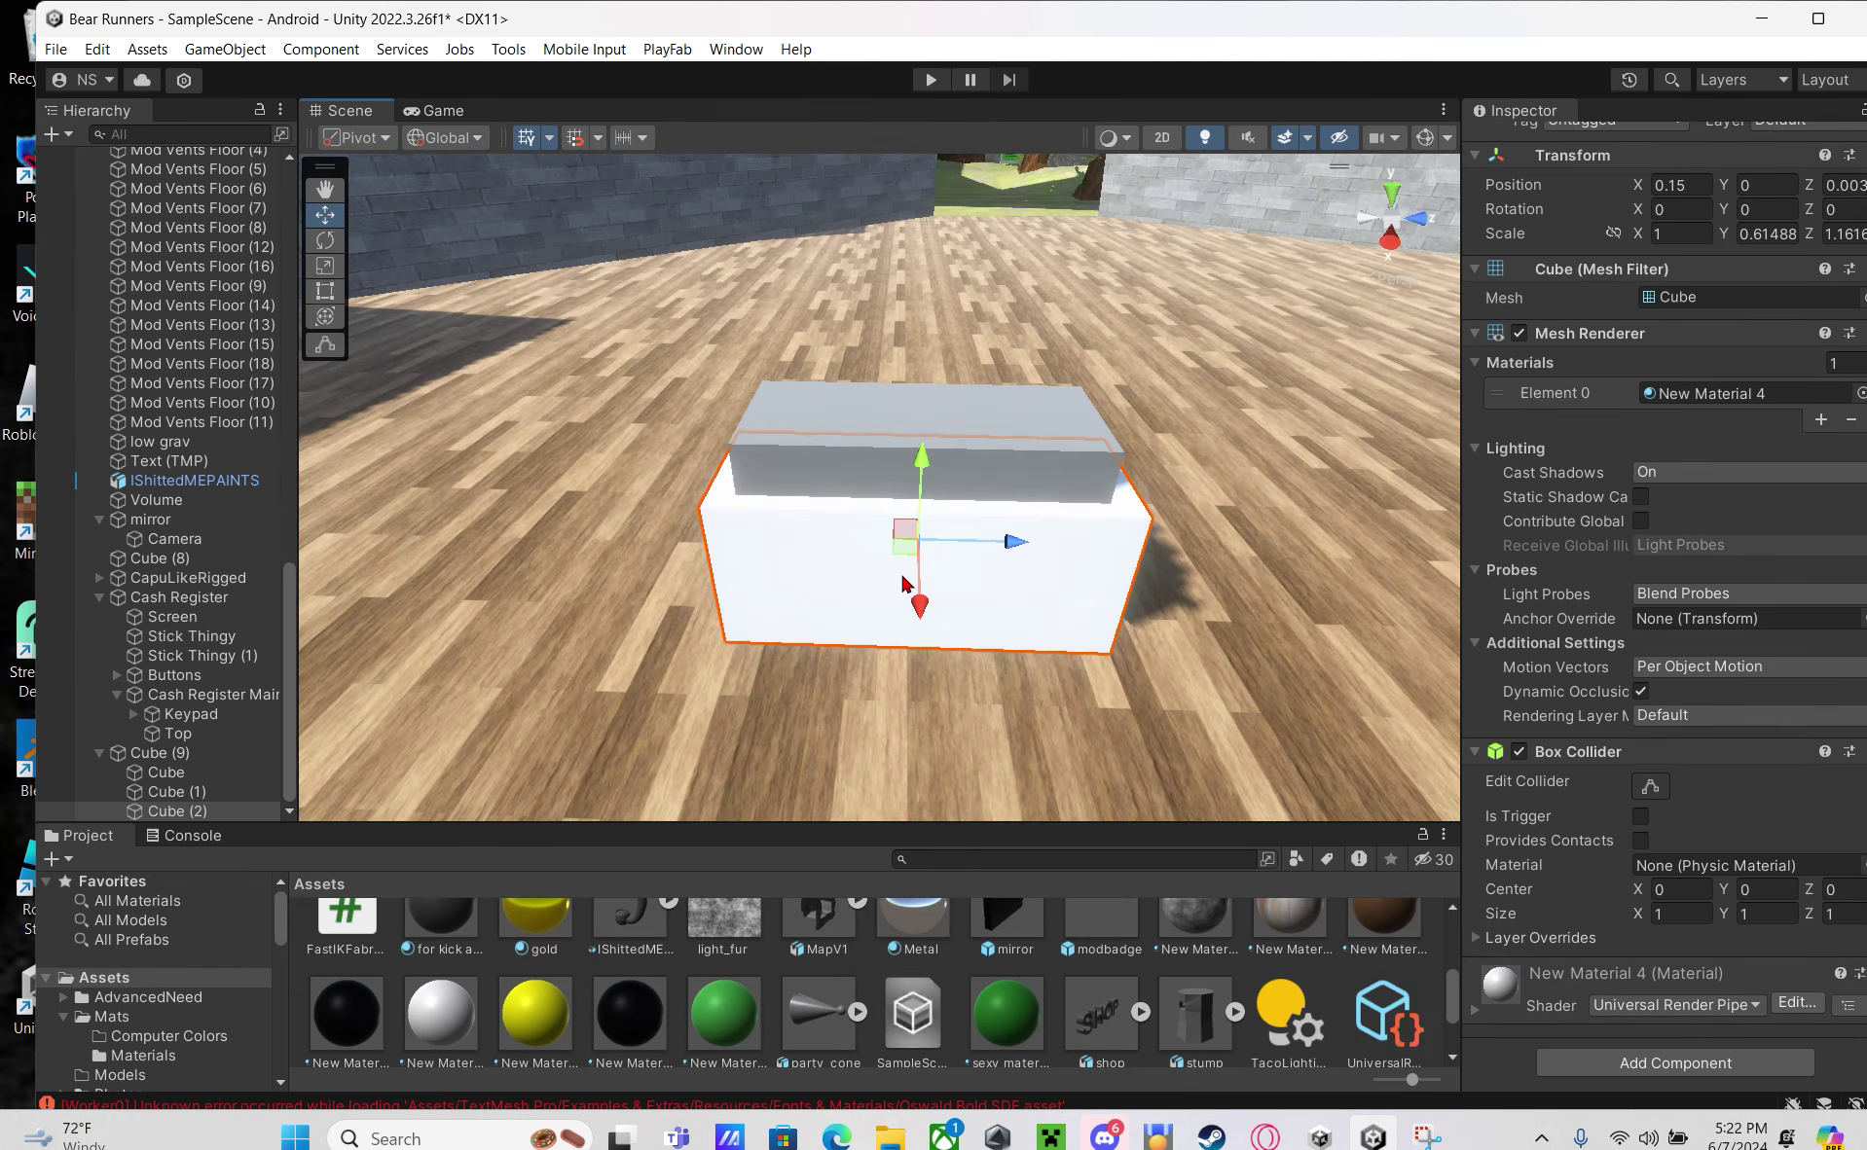
Attach the Purchase script from the Scripts folder to the white cube covering the buttons
{"action": "scroll", "coordinate": [1253, 949], "scroll_direction": "up", "scroll_amount": 4}
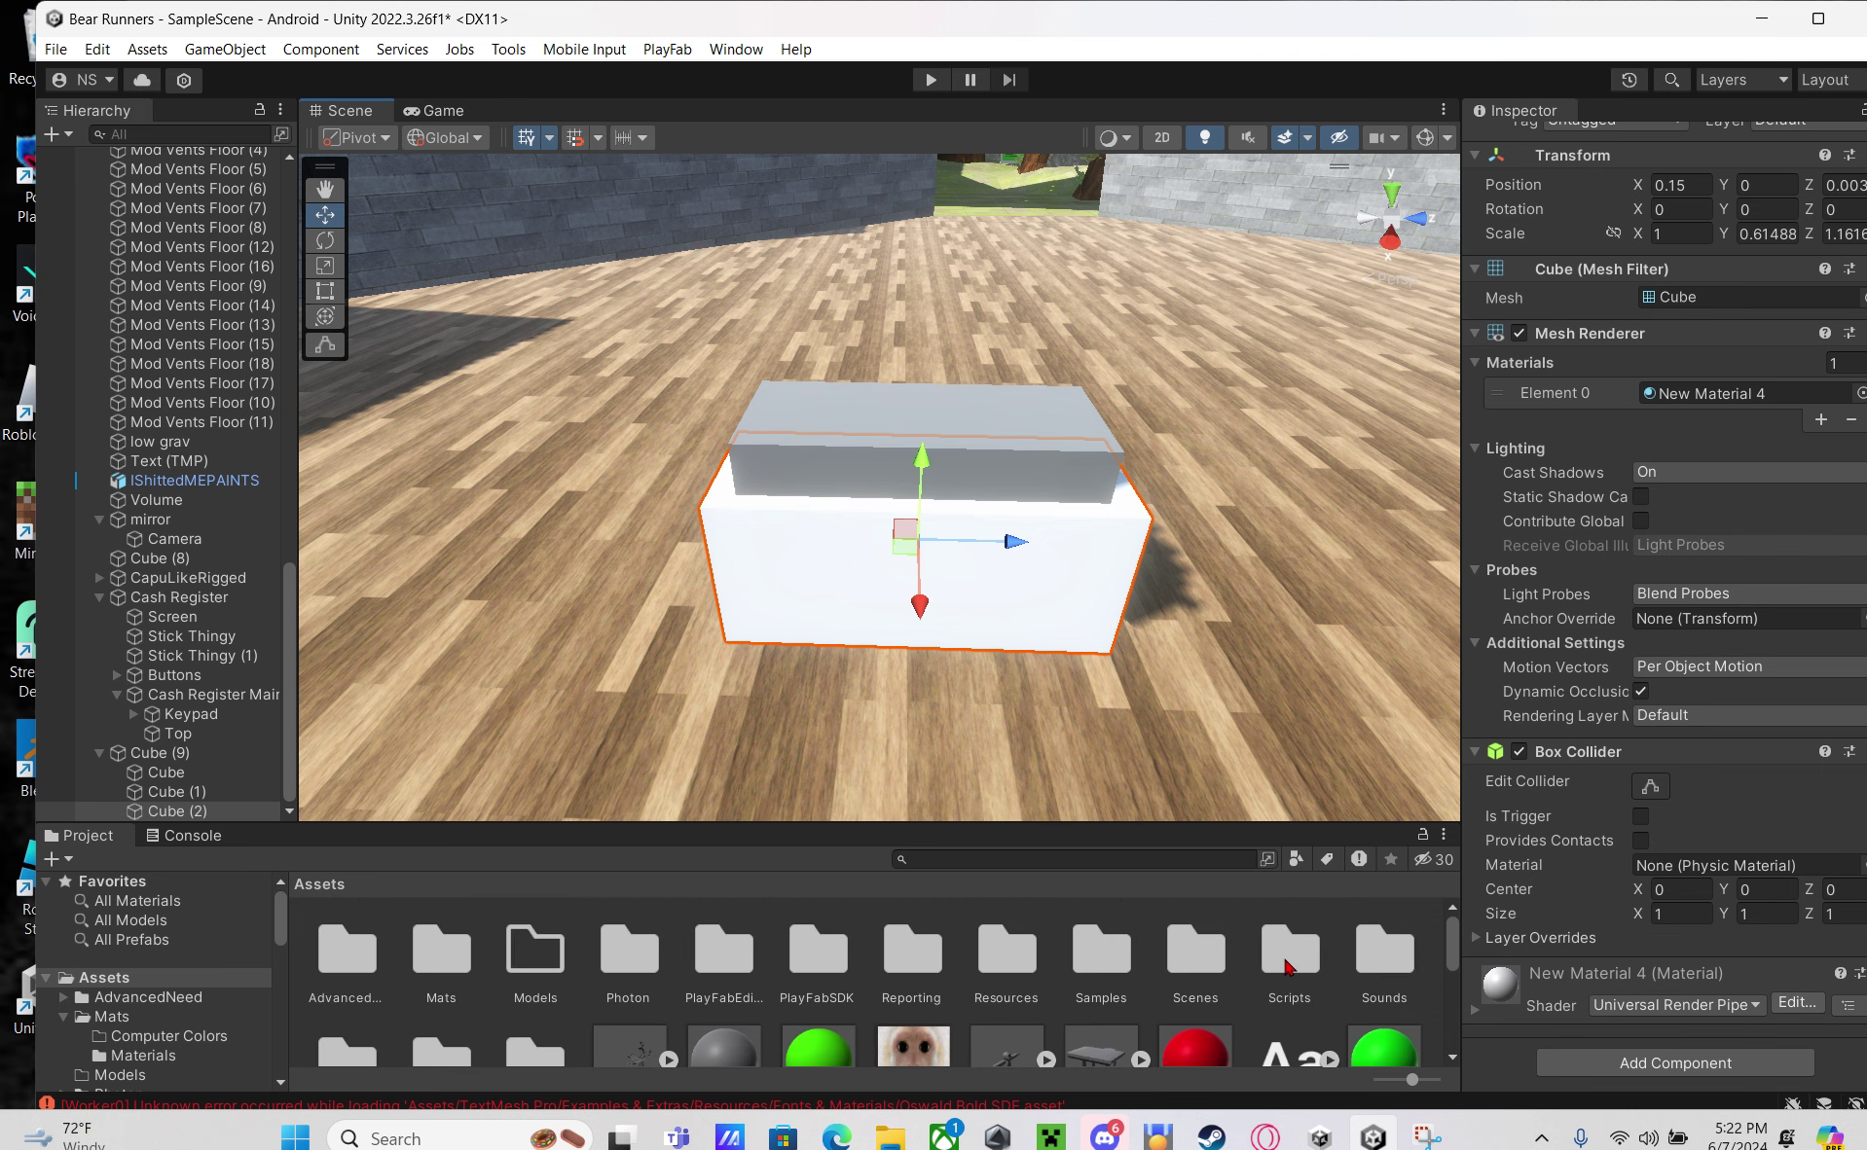
{"action": "double_click", "coordinate": [1279, 962]}
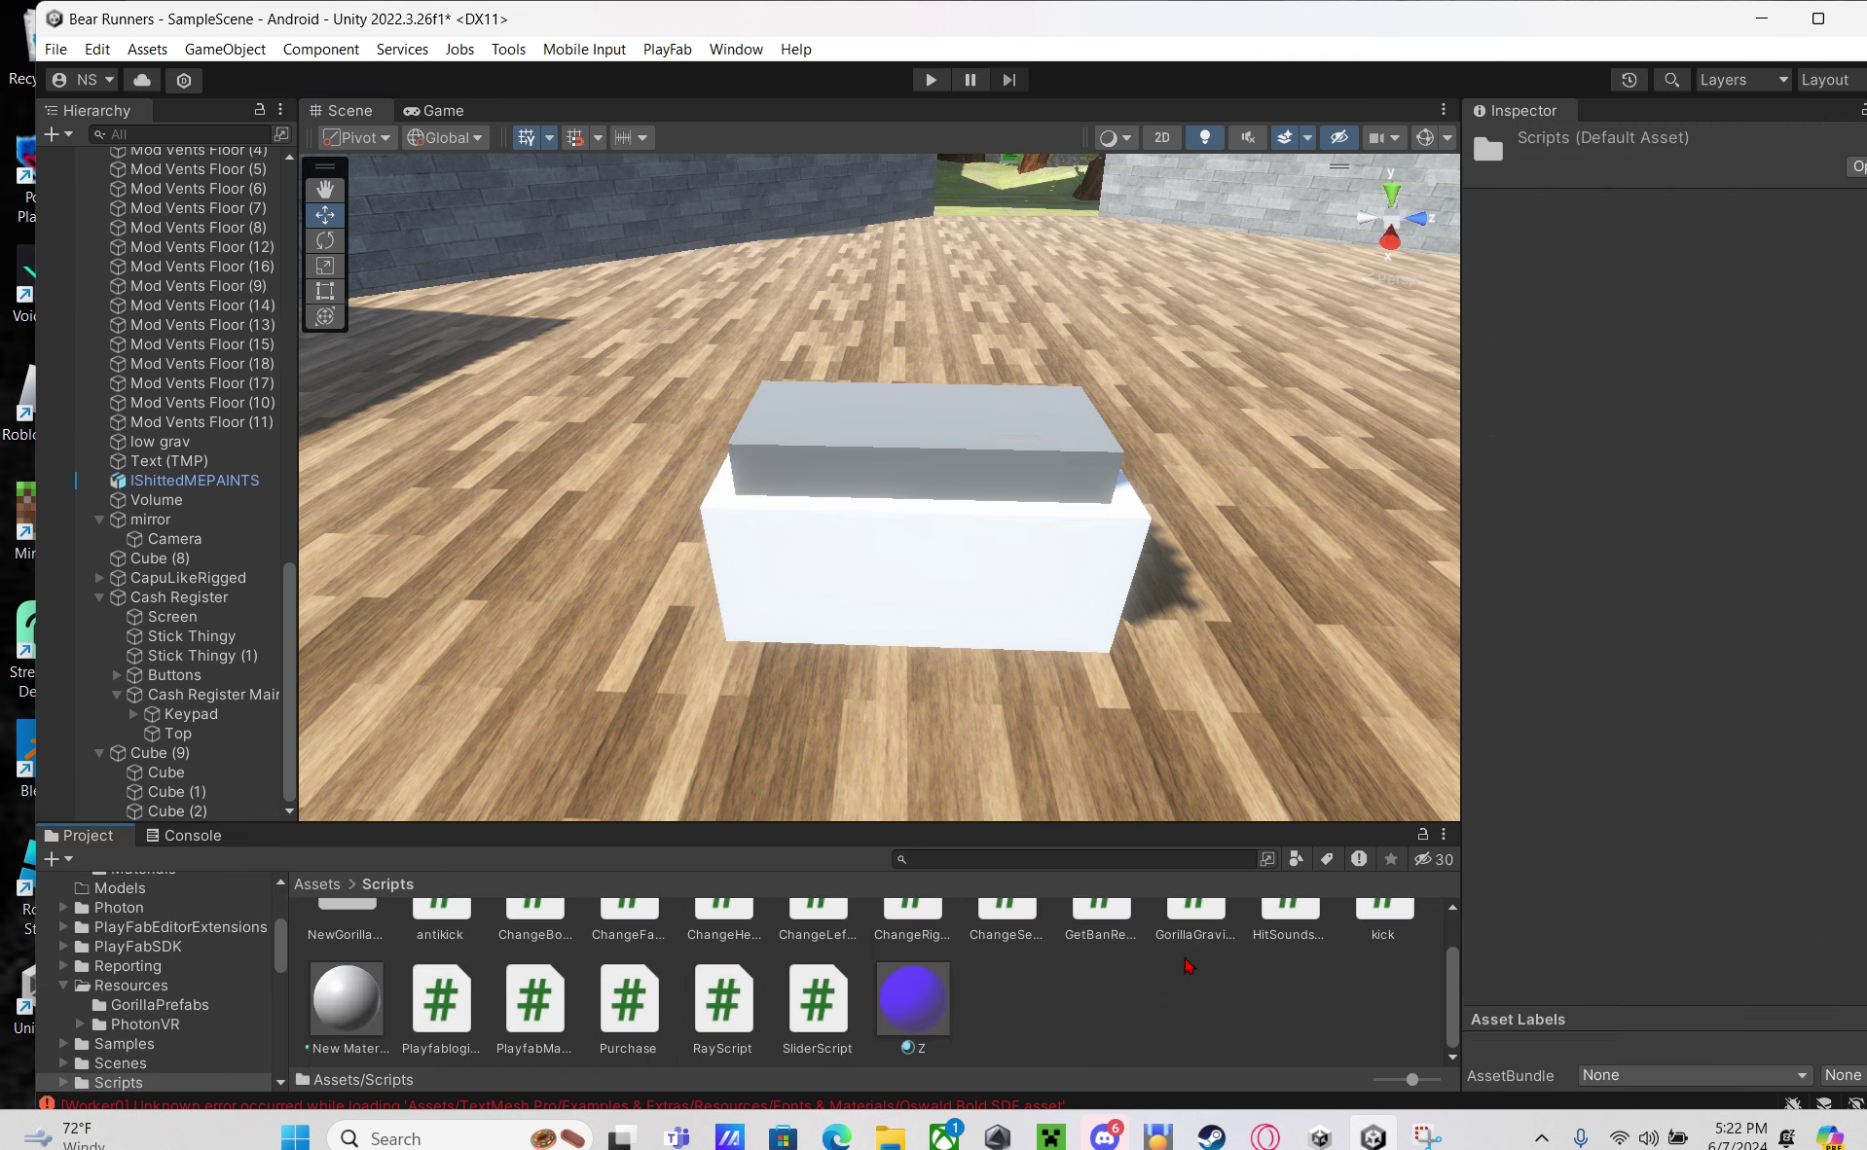
{"action": "left_click", "coordinate": [886, 576]}
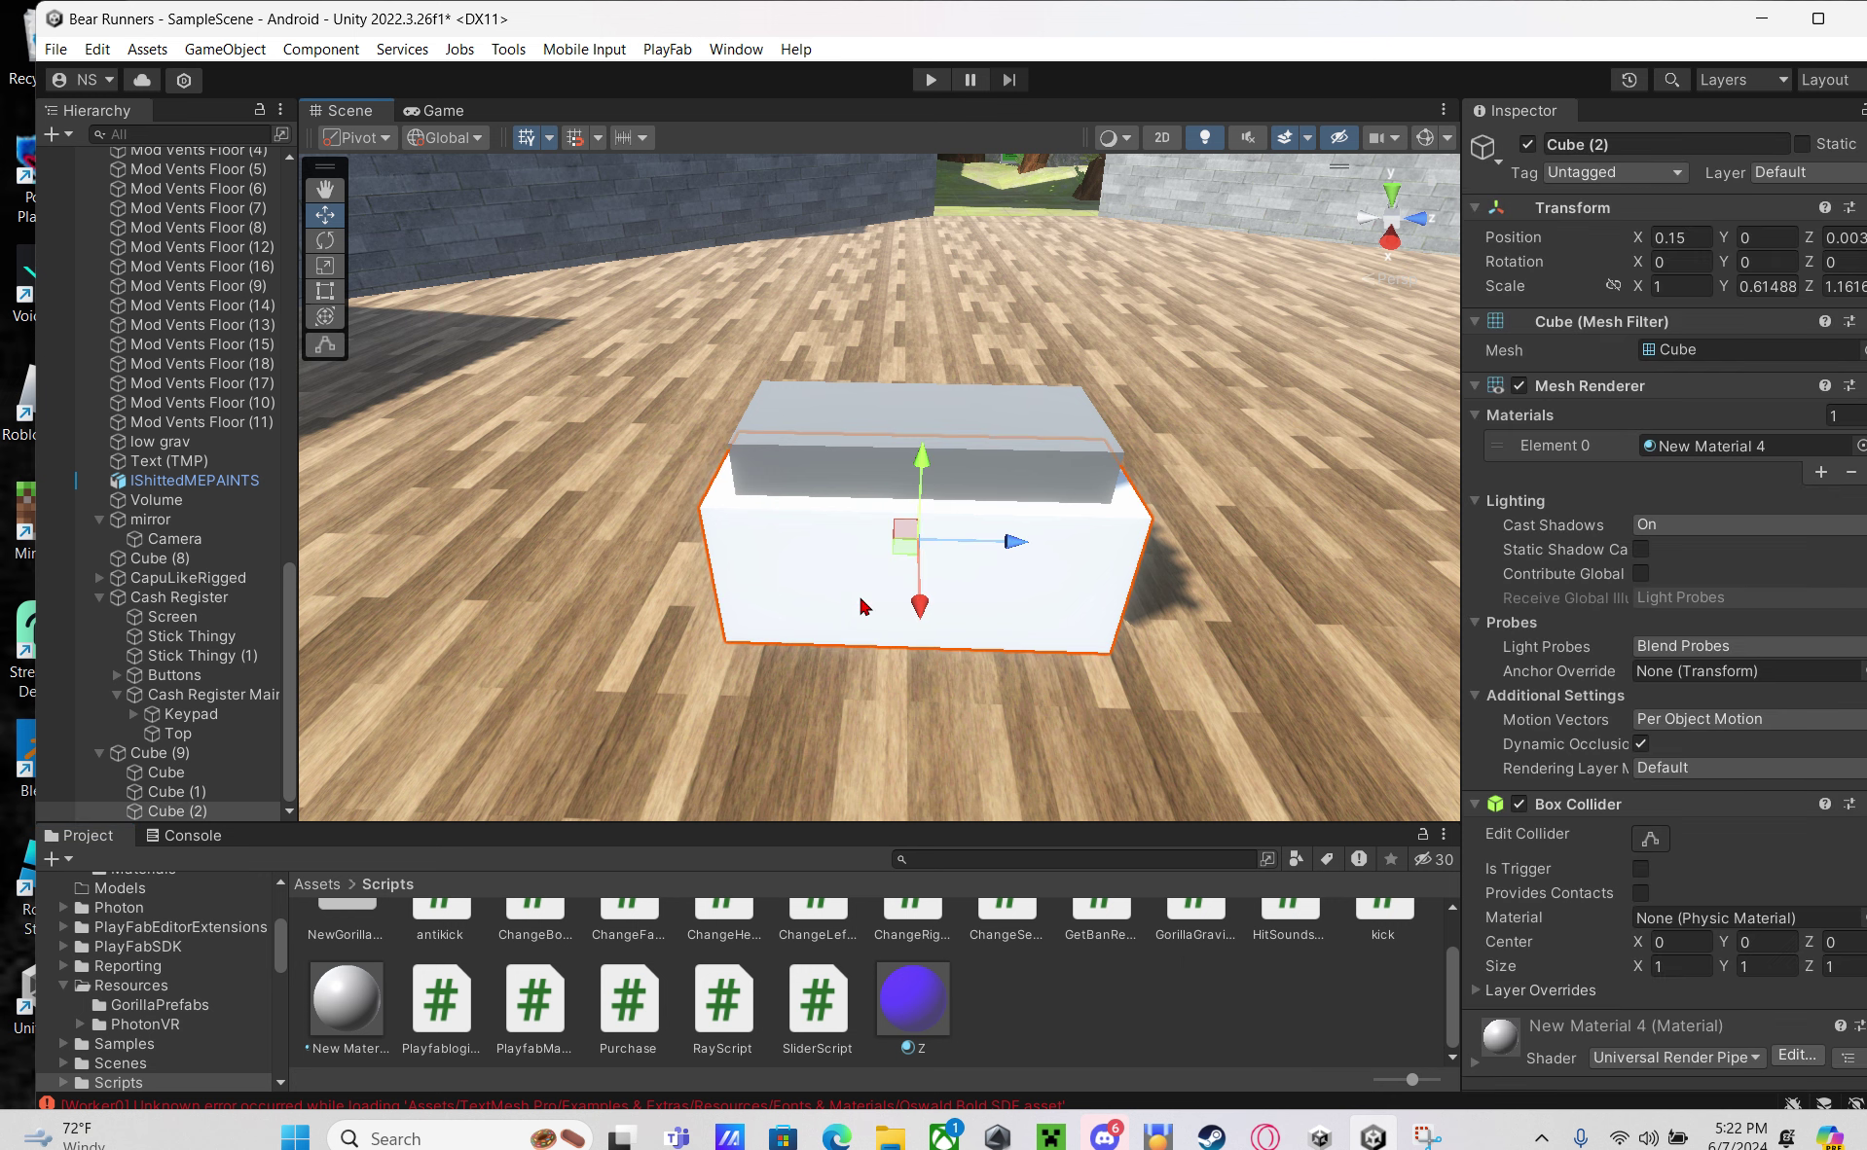
{"action": "scroll", "coordinate": [847, 932], "scroll_direction": "up", "scroll_amount": 2}
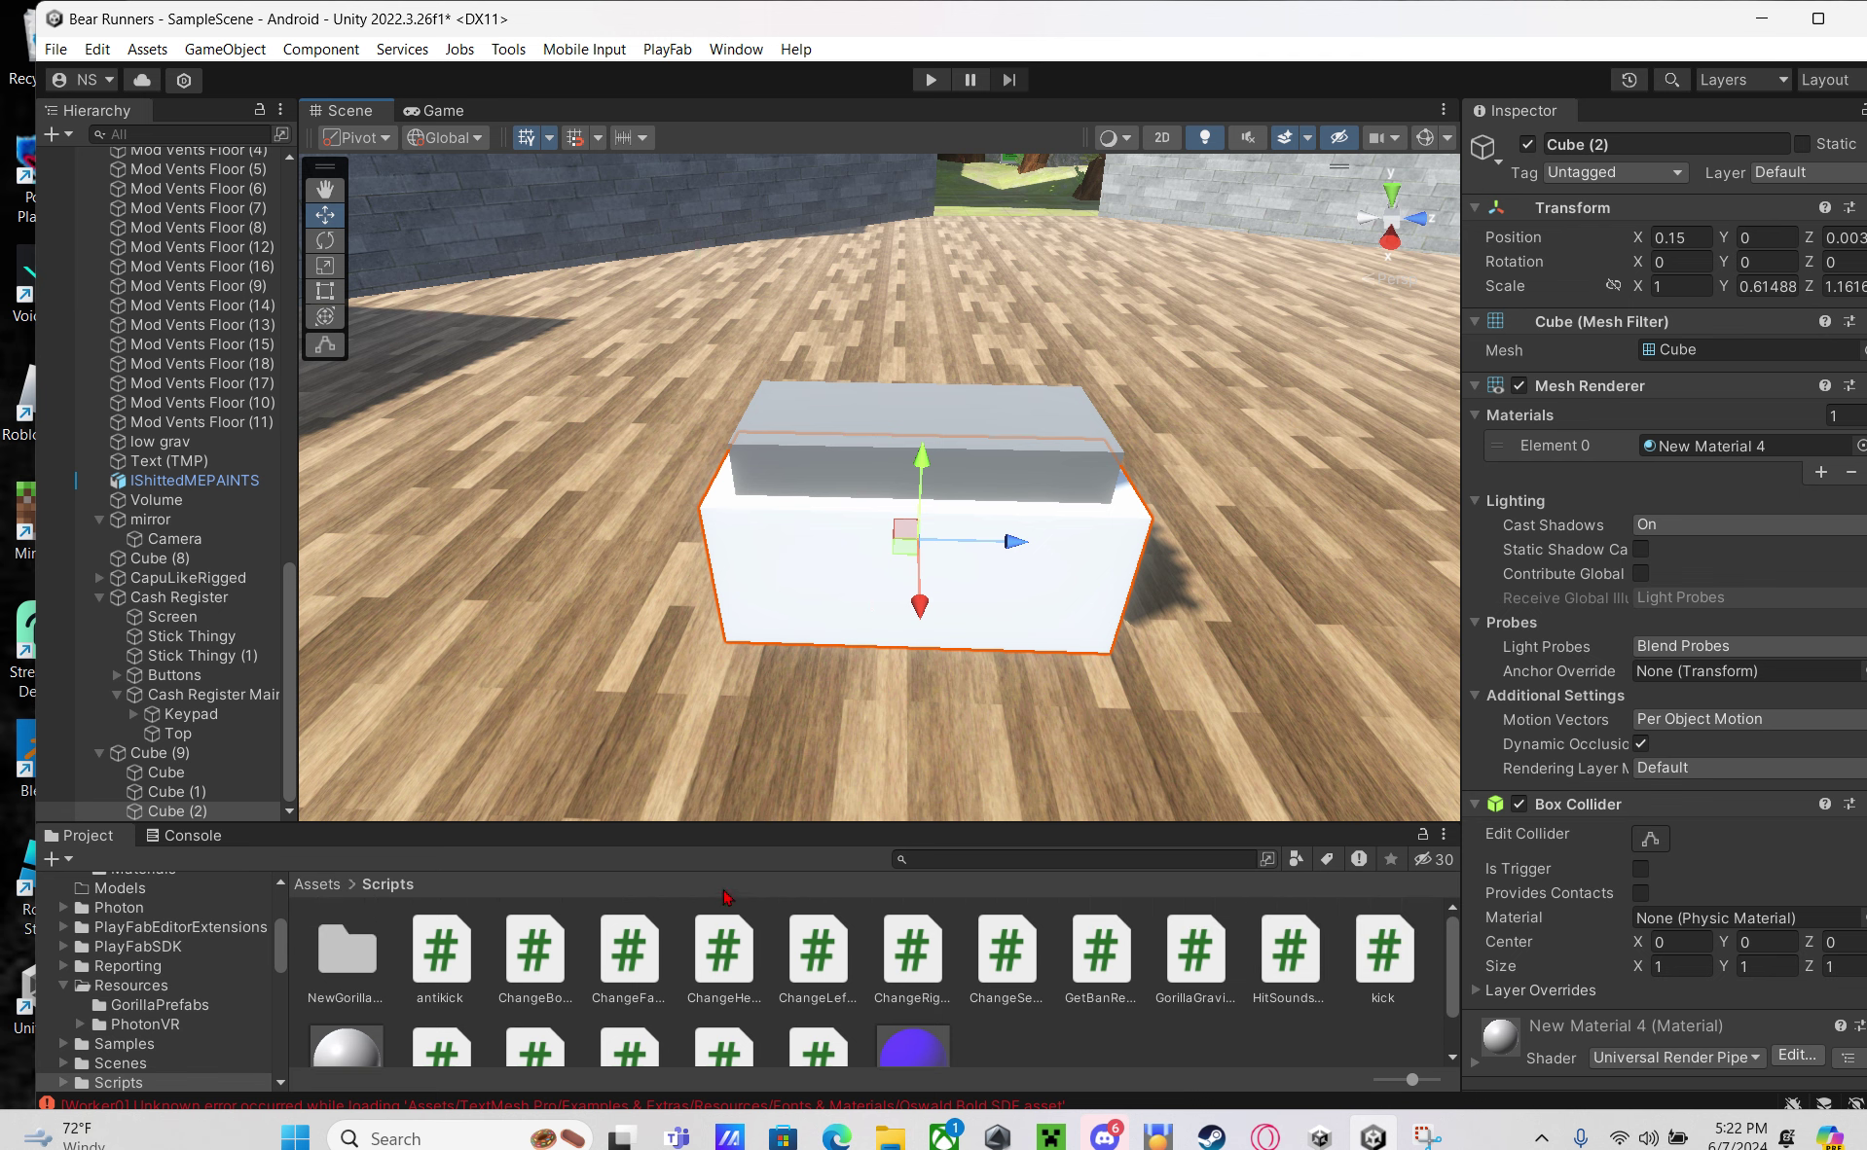
{"action": "scroll", "coordinate": [1289, 971], "scroll_direction": "down", "scroll_amount": 2}
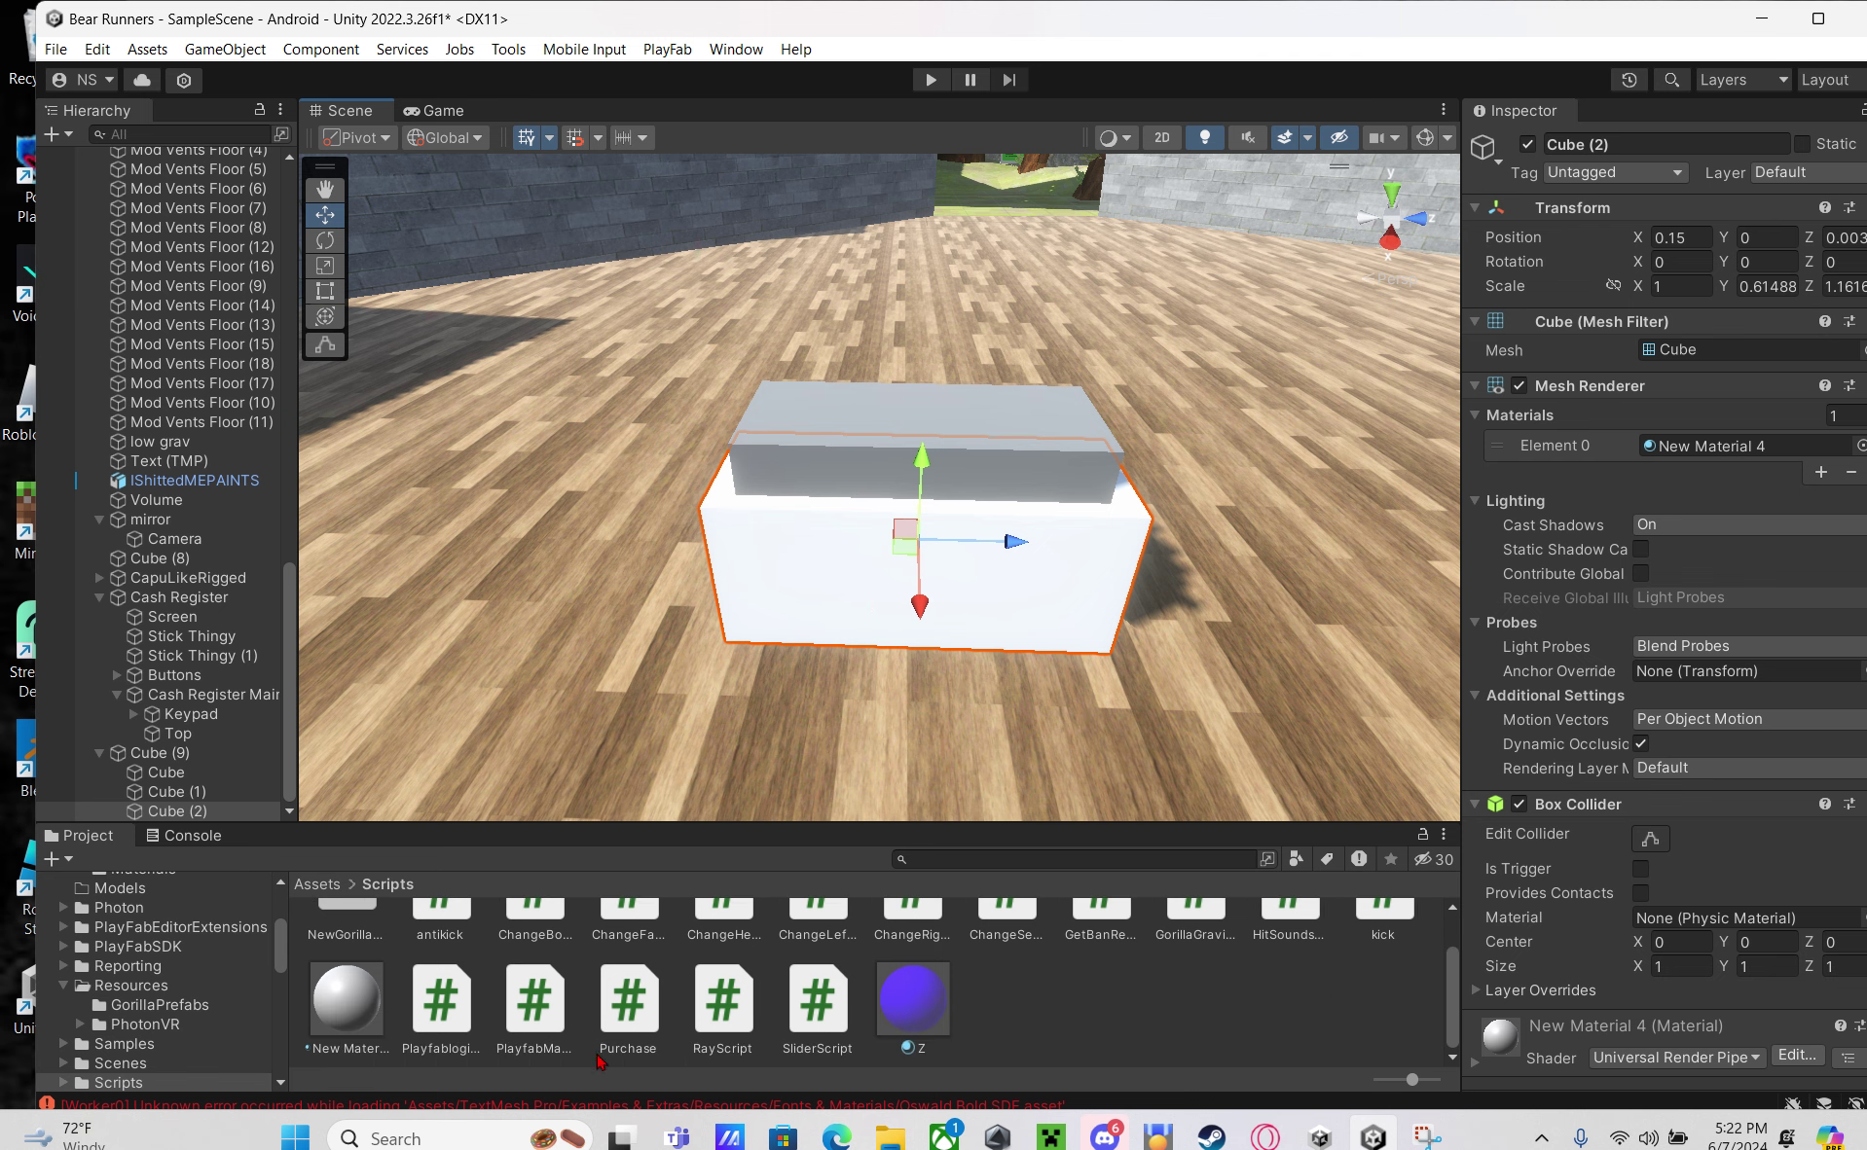
{"action": "left_click_drag", "start_coordinate": [658, 1025], "coordinate": [1503, 1075]}
{"action": "scroll", "coordinate": [1580, 964], "scroll_direction": "down", "scroll_amount": 3}
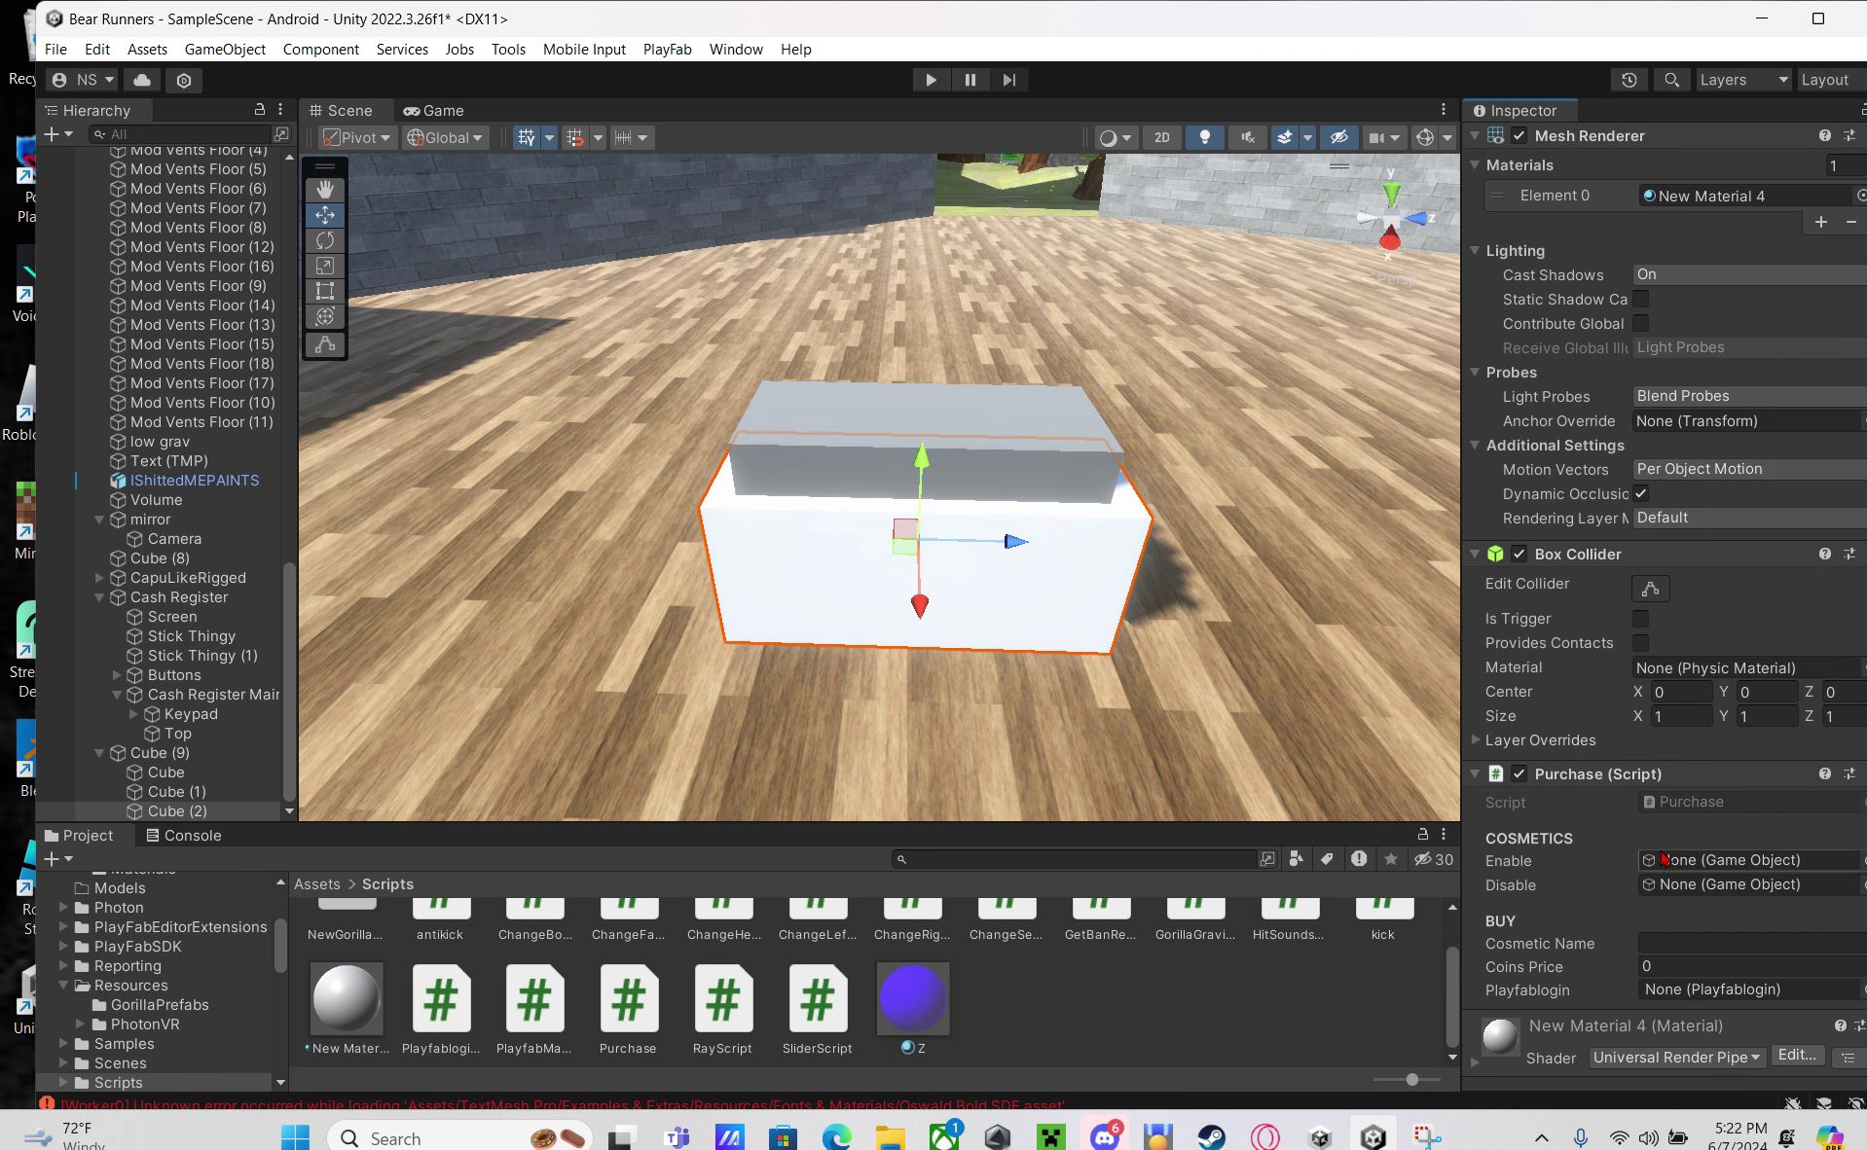
In the Purchase script, set Cosmetic Name to party_cone and Coins Price to 1000
{"action": "left_click", "coordinate": [1737, 946]}
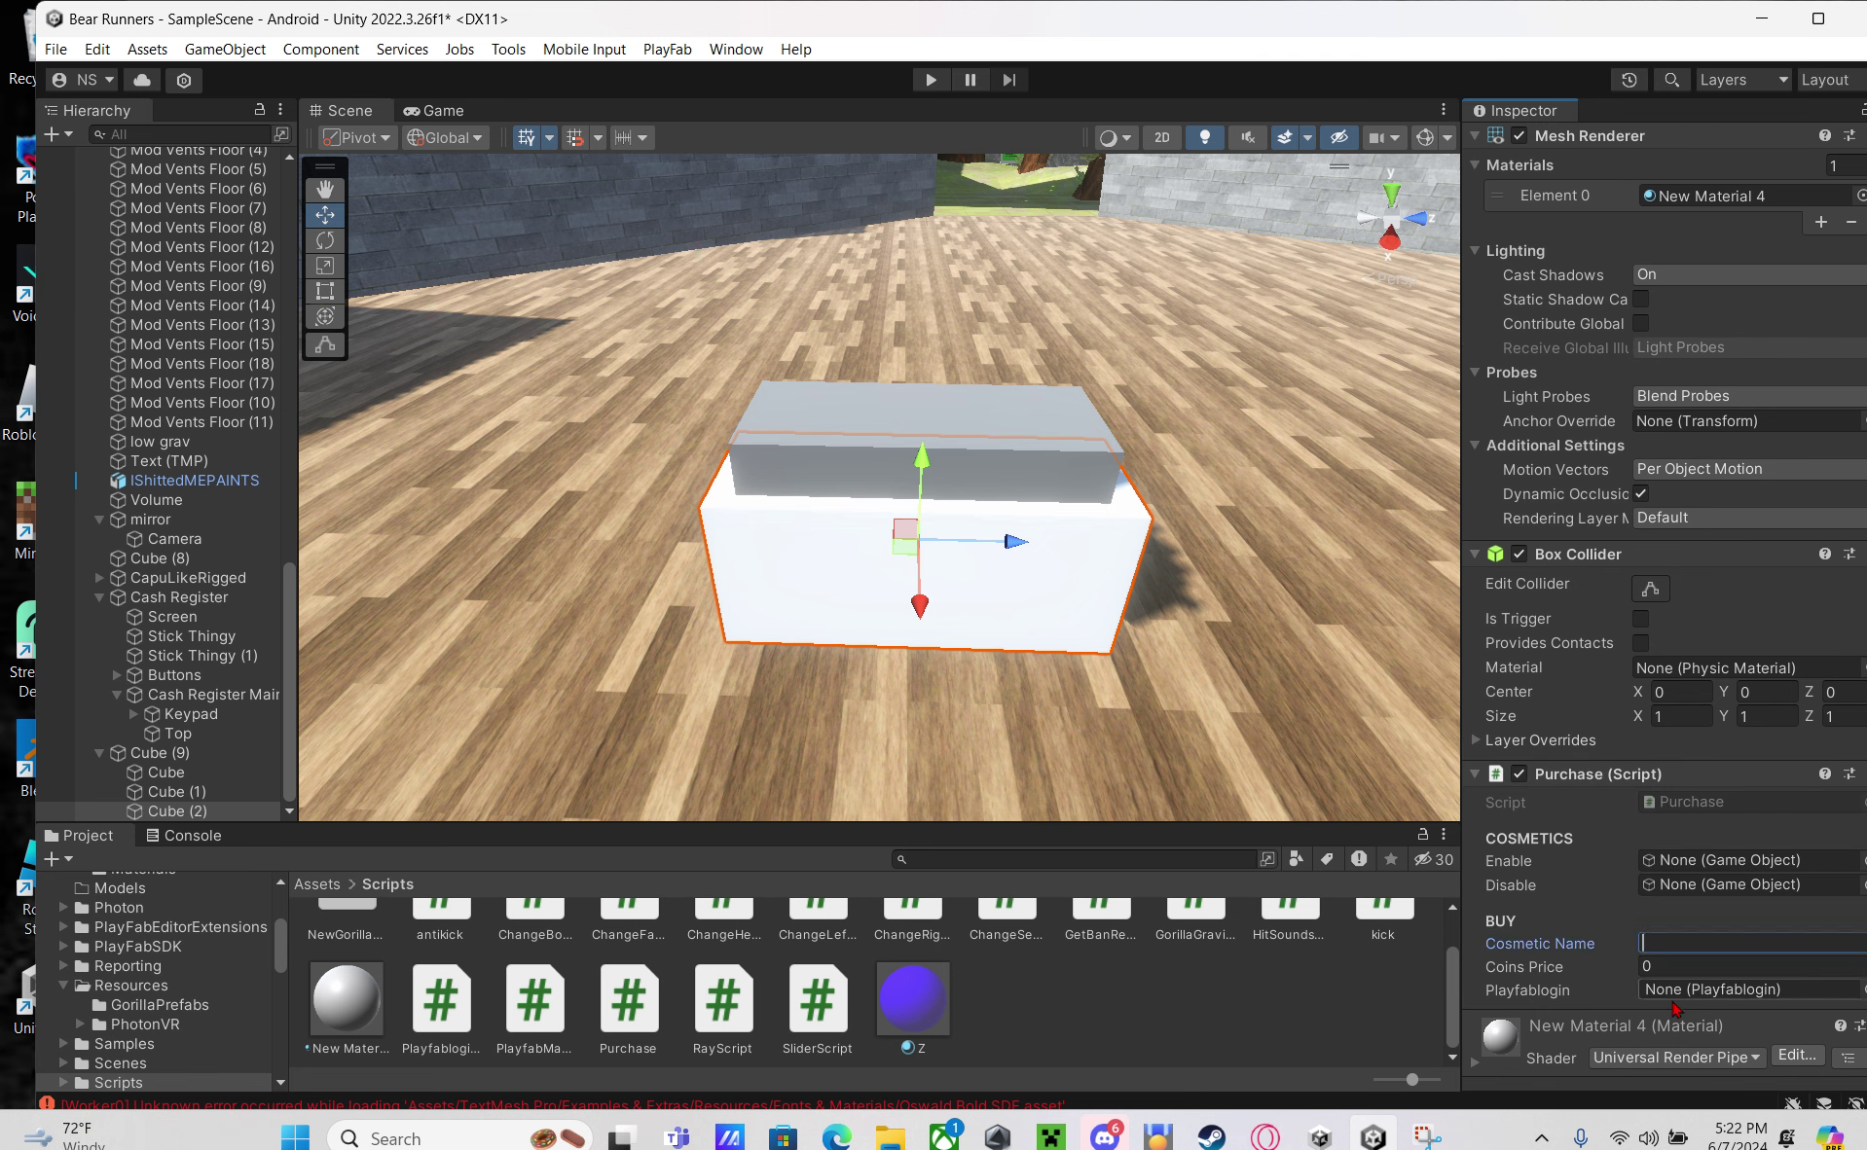
{"action": "type", "text": "party_cone"}
{"action": "left_click", "coordinate": [1712, 967]}
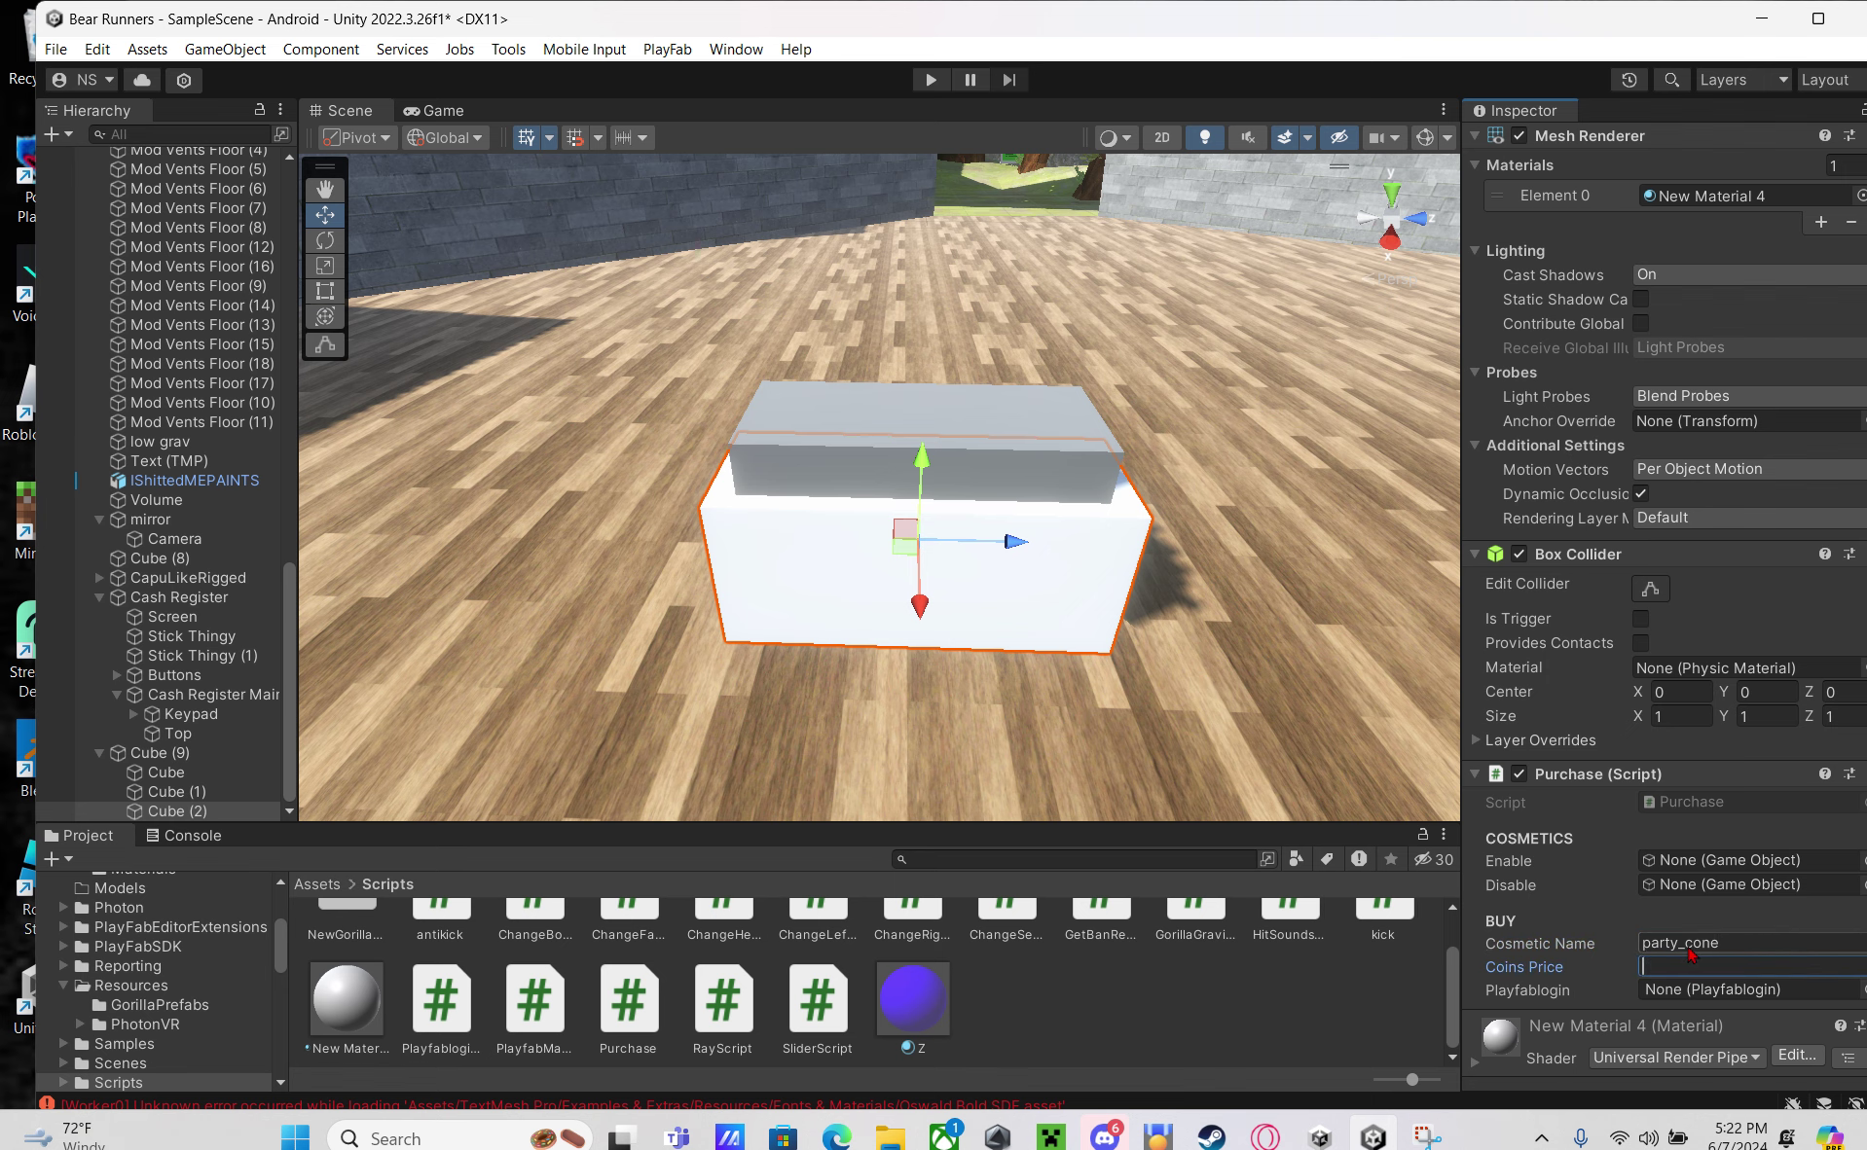
{"action": "type", "text": "1000"}
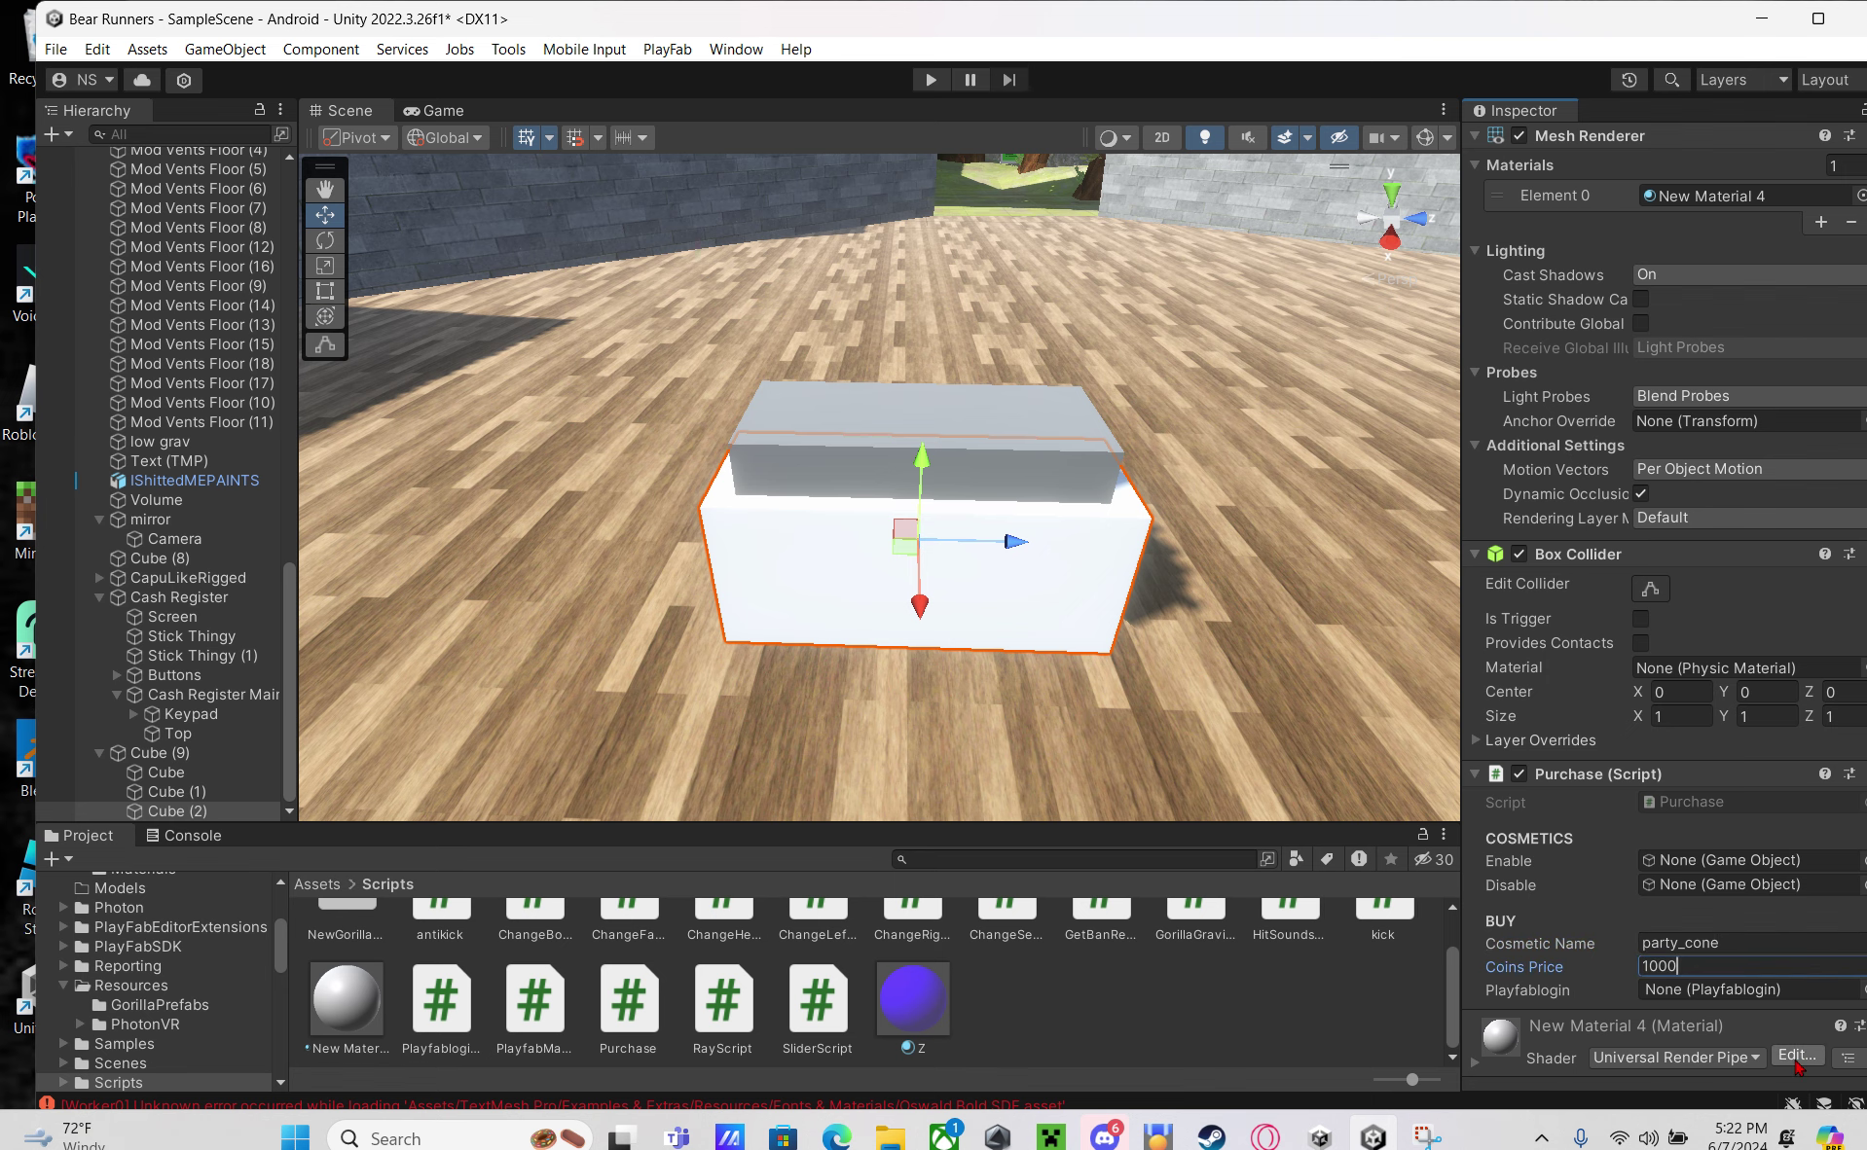
Assign PlayfabManager as the Purchase script's Playfablogin reference and shift the editor window so the Inspector fits on screen
{"action": "right_click_drag", "start_coordinate": [1324, 745], "coordinate": [988, 457]}
{"action": "right_click_drag", "start_coordinate": [1362, 449], "coordinate": [92, 628]}
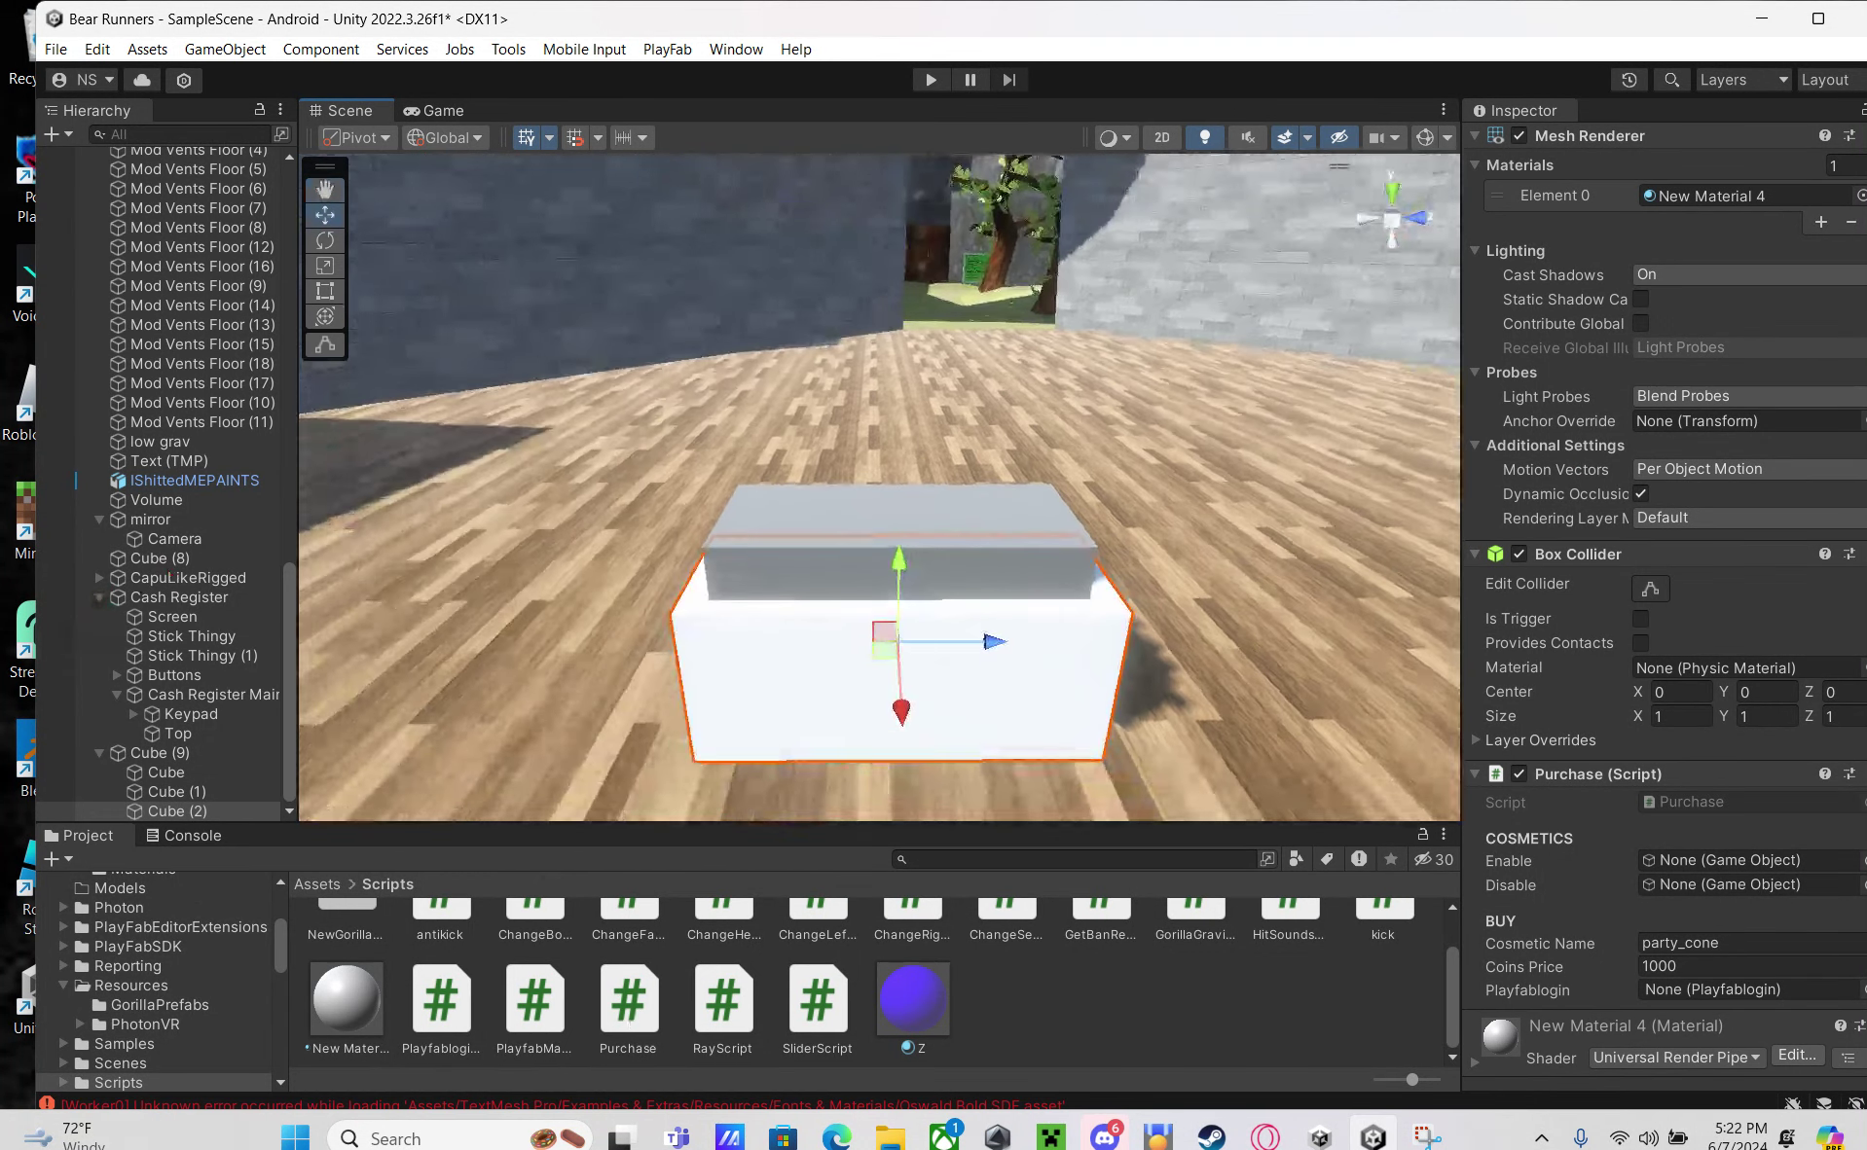
{"action": "left_click", "coordinate": [1683, 990]}
{"action": "left_click", "coordinate": [1862, 989]}
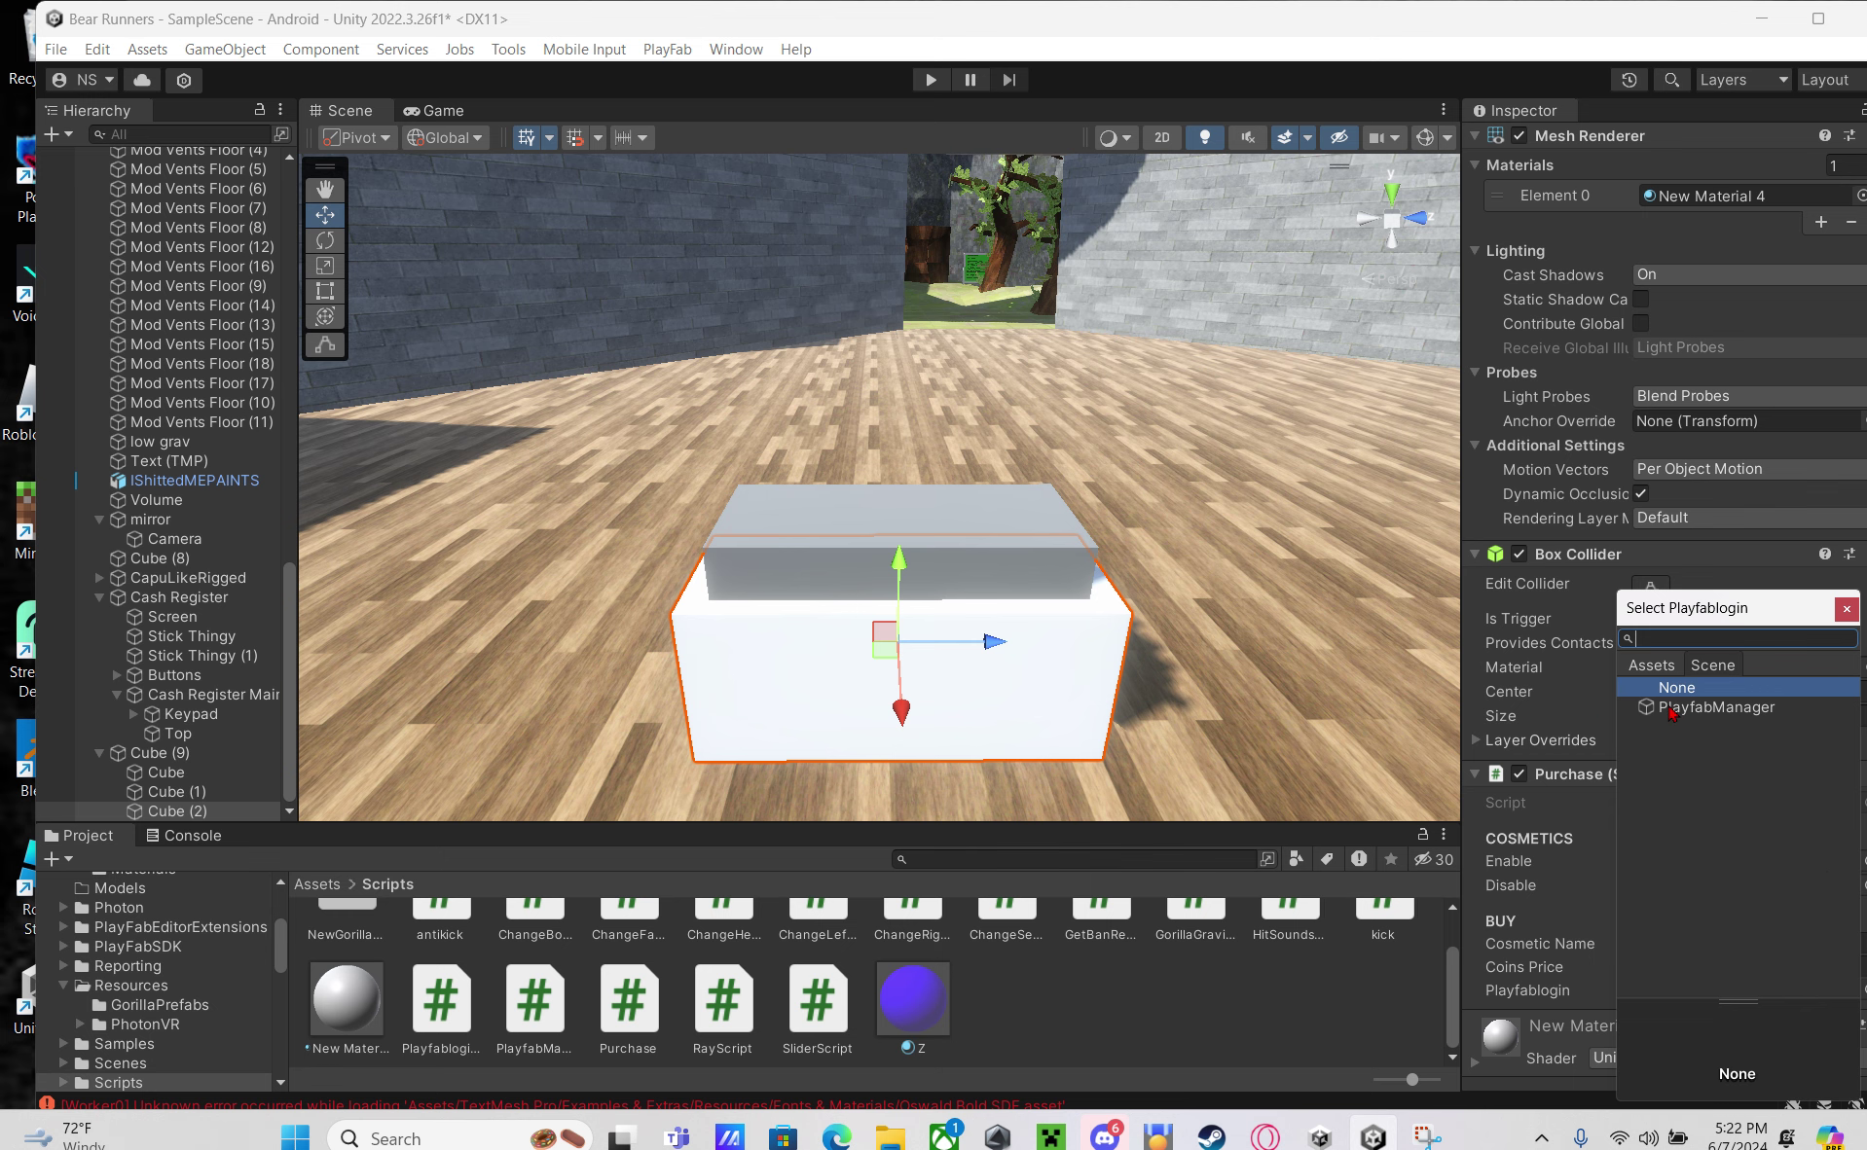
{"action": "double_click", "coordinate": [1671, 708]}
{"action": "left_click_drag", "start_coordinate": [1210, 41], "coordinate": [1187, 59]}
Assign Cube (1) as the Disable object and Cube as the Enable object in the white cube's Purchase script
{"action": "left_click", "coordinate": [1648, 905]}
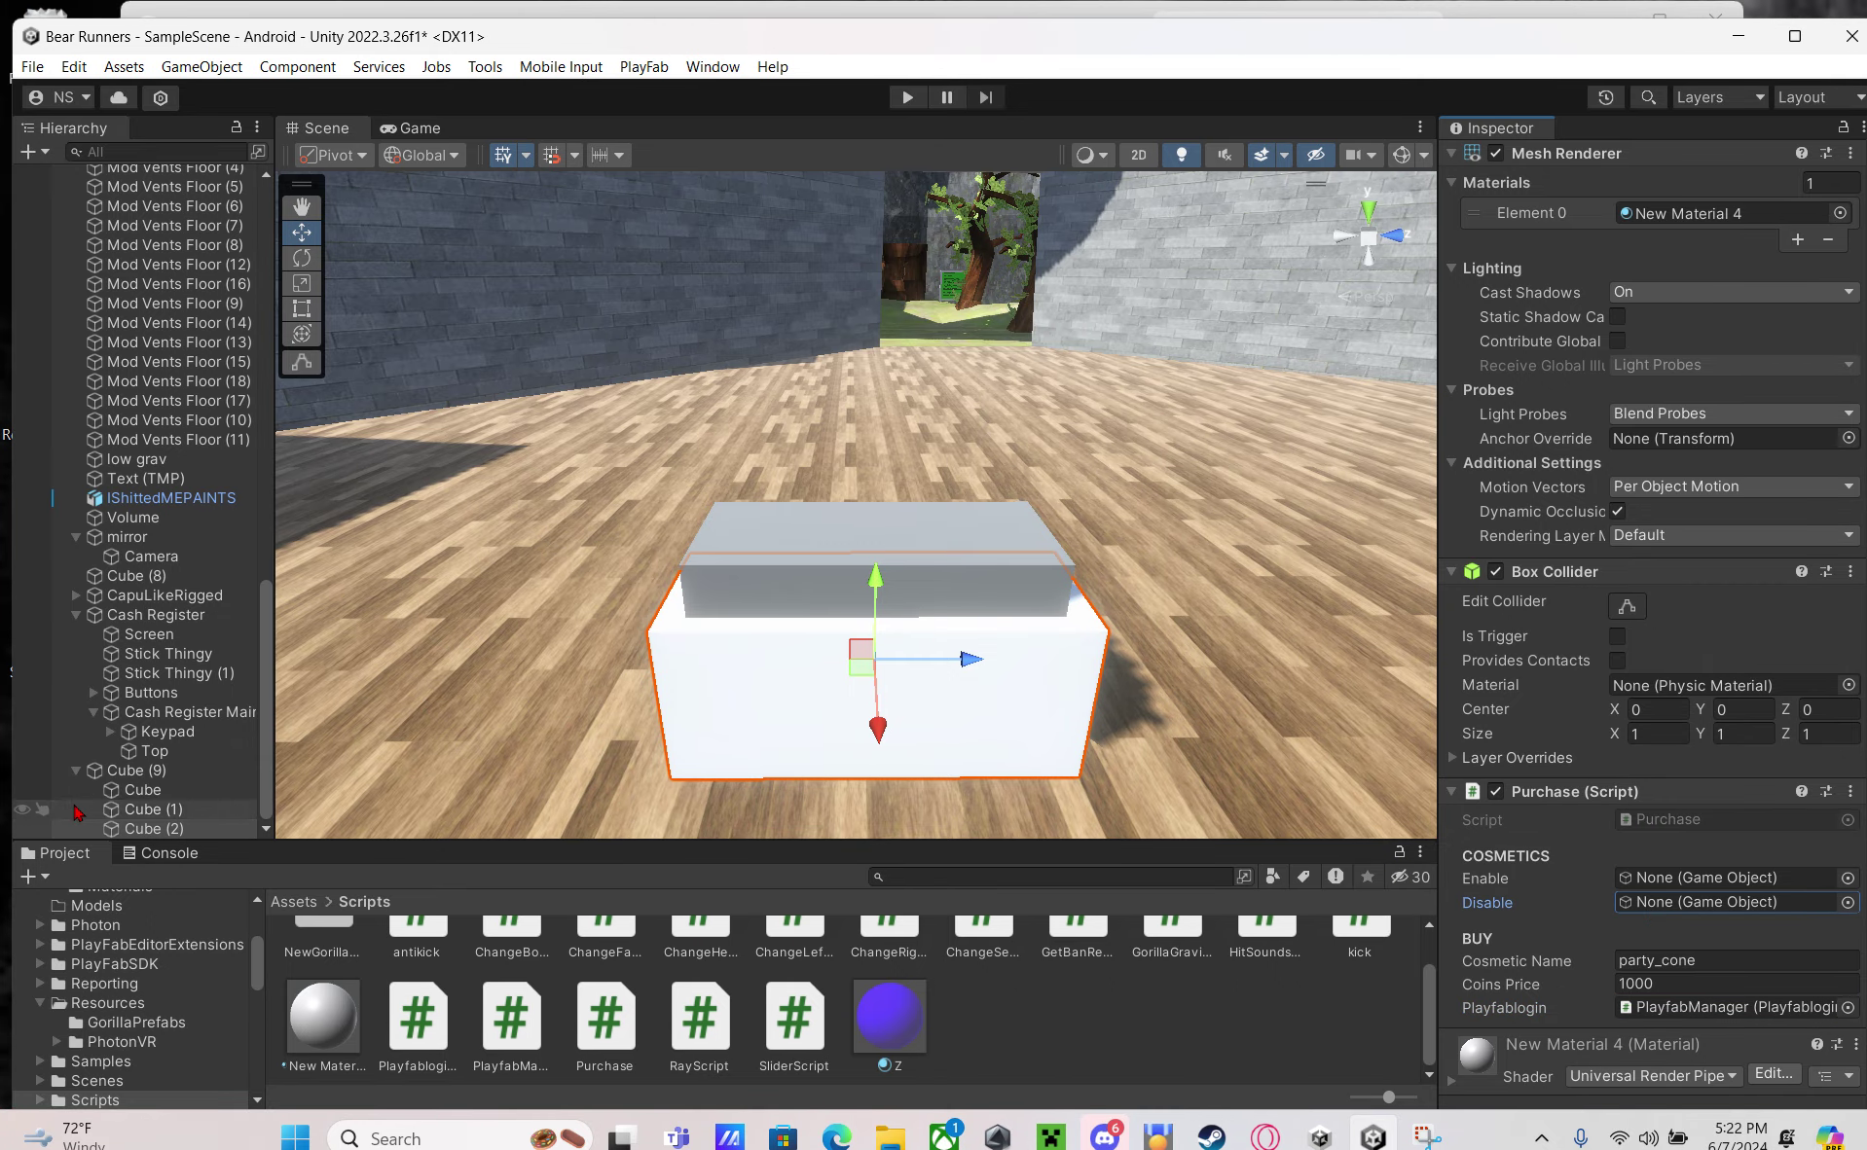
{"action": "left_click", "coordinate": [146, 810]}
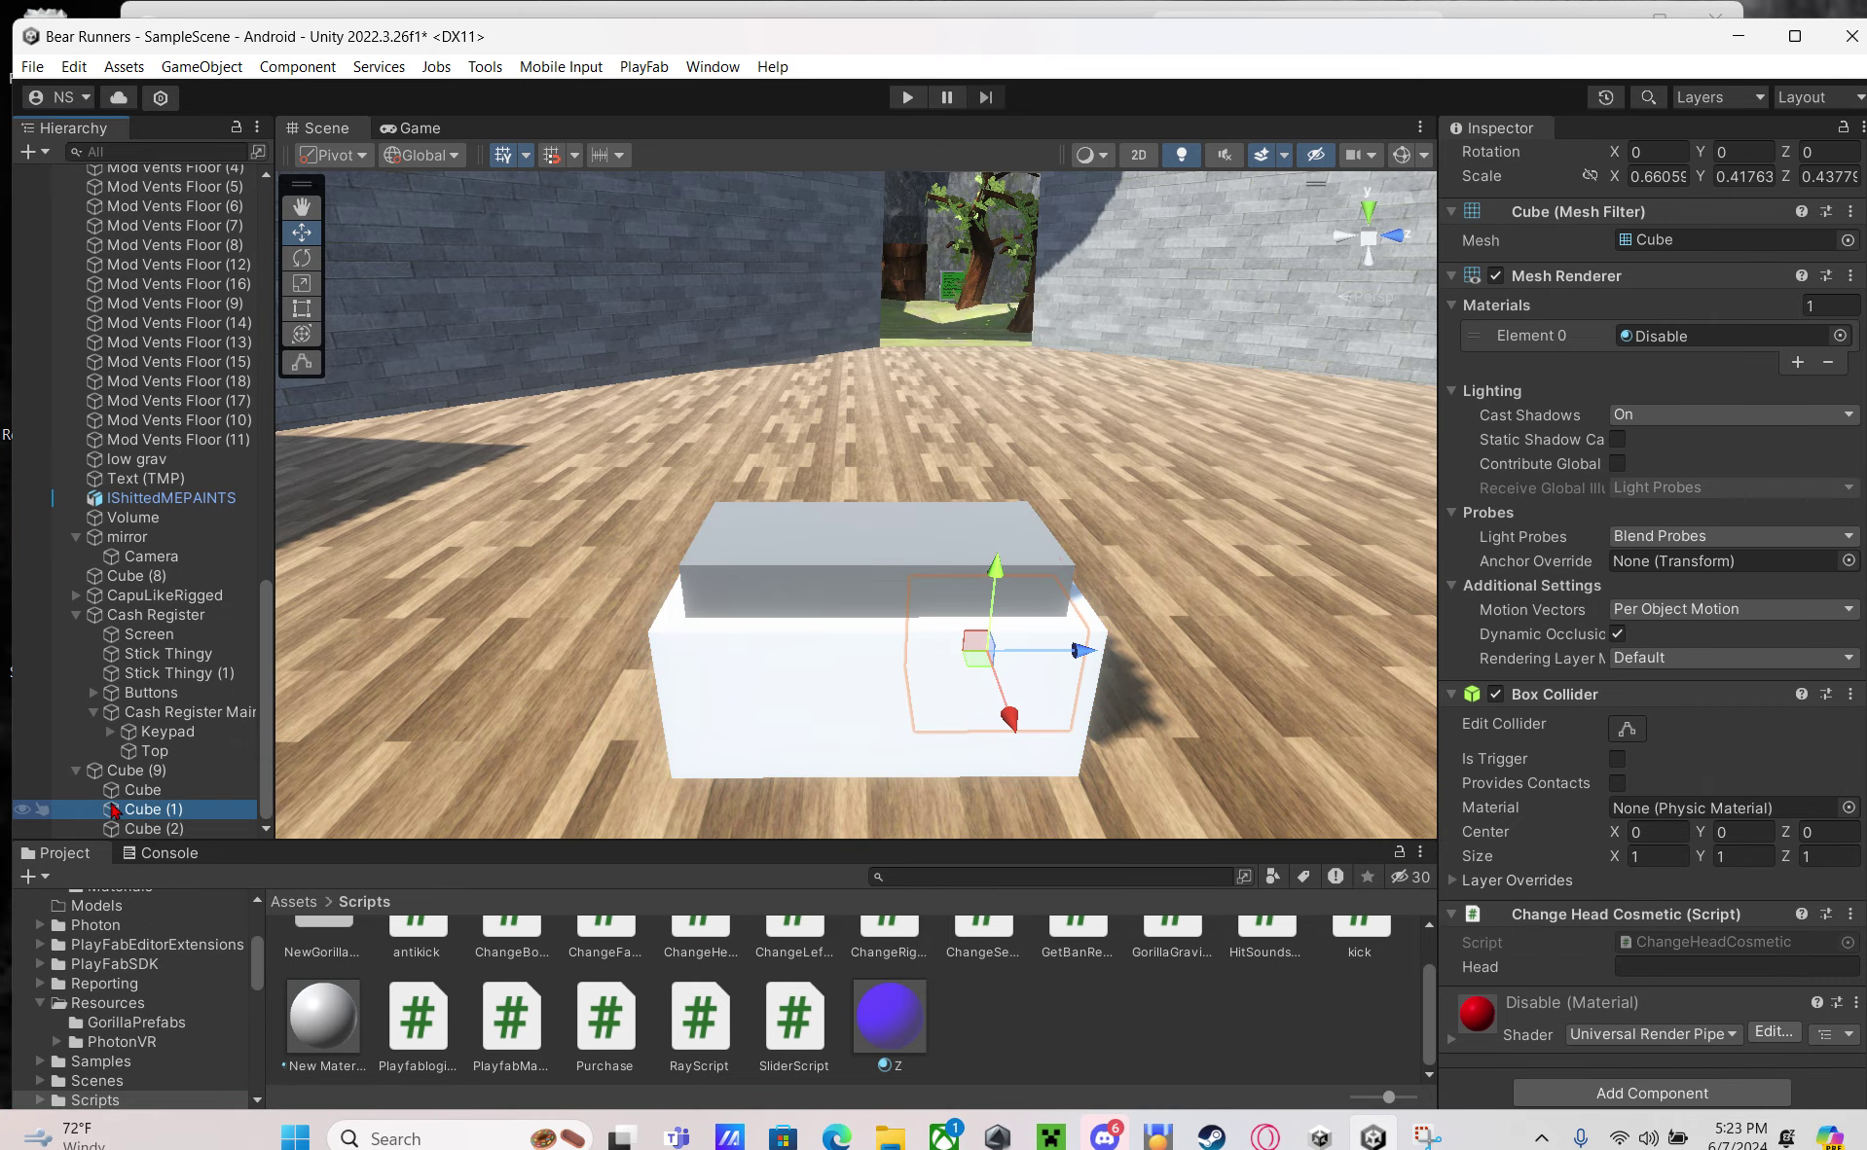
{"action": "left_click", "coordinate": [117, 828]}
{"action": "left_click_drag", "start_coordinate": [118, 812], "coordinate": [1633, 1025]}
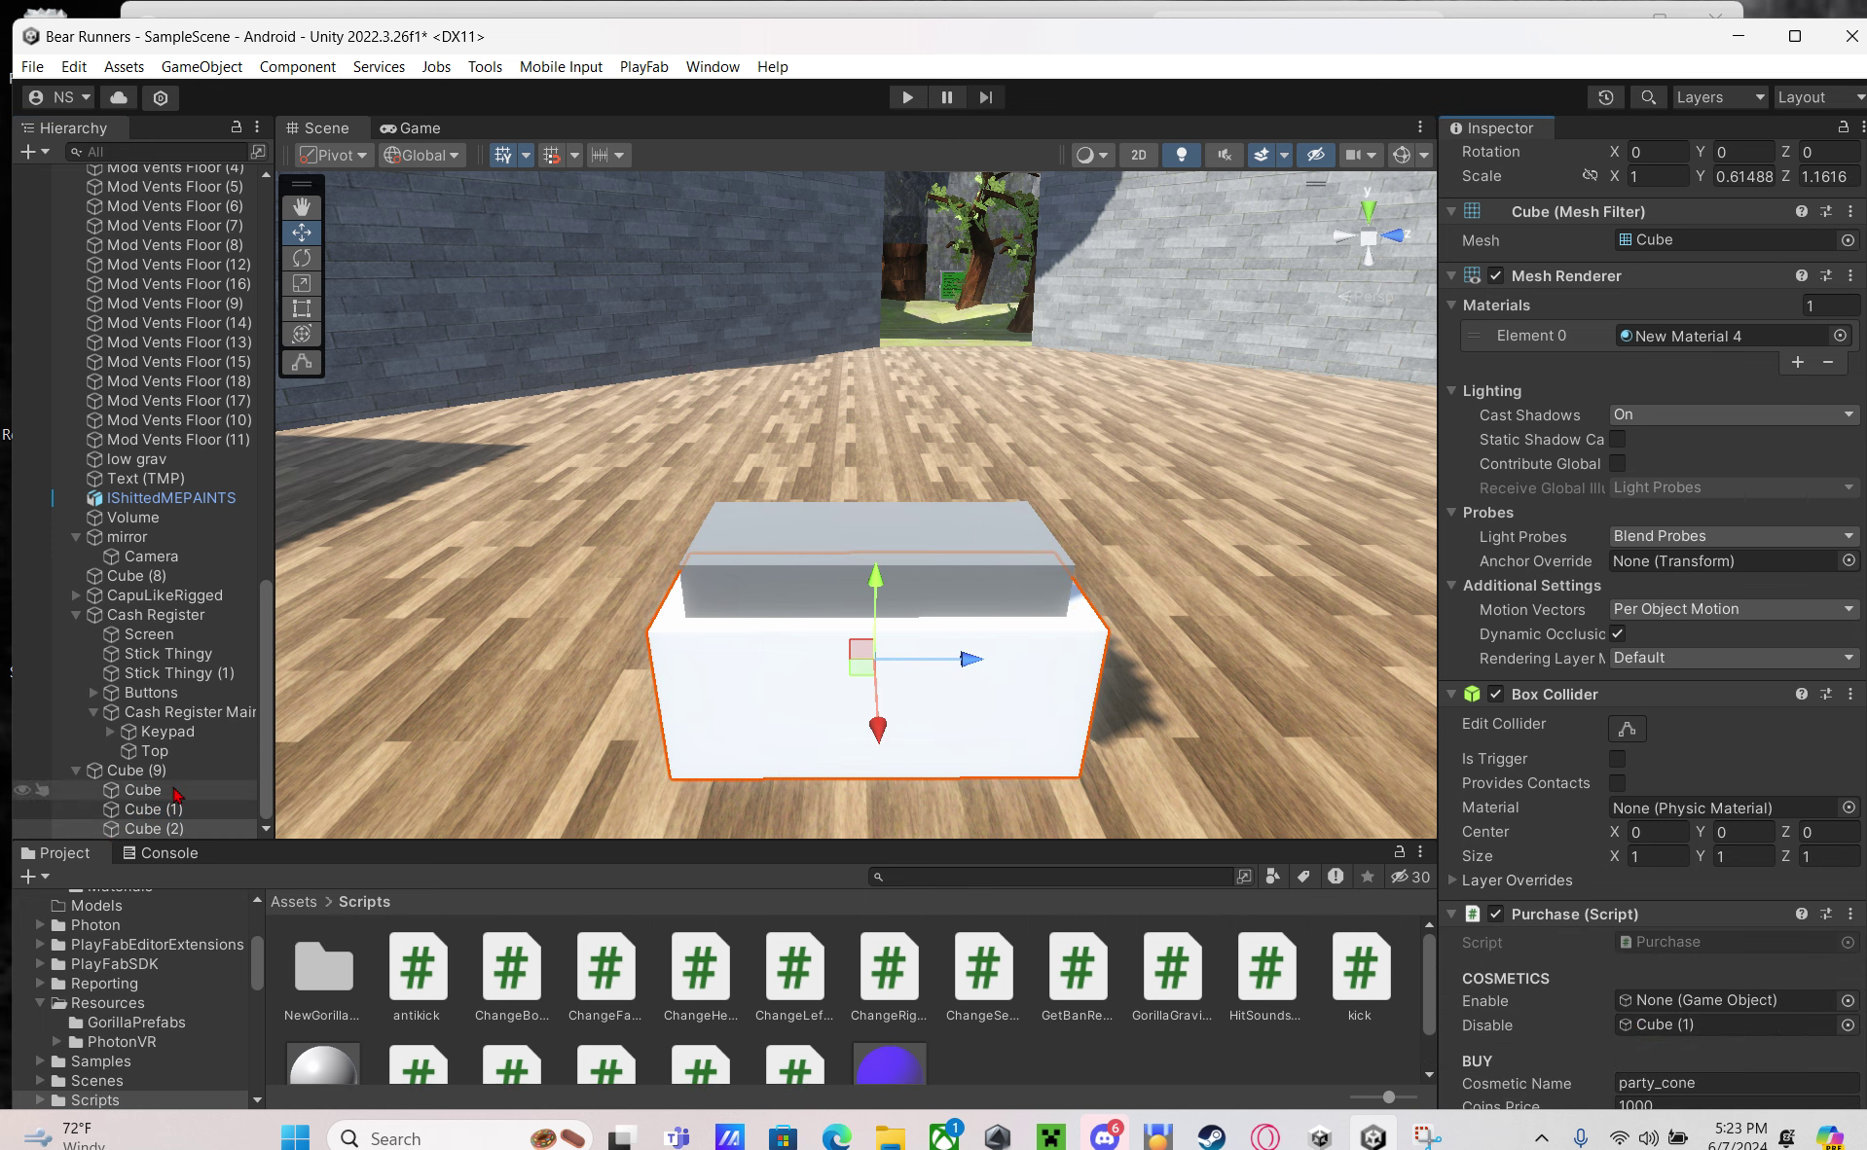
{"action": "left_click_drag", "start_coordinate": [178, 810], "coordinate": [1622, 1014]}
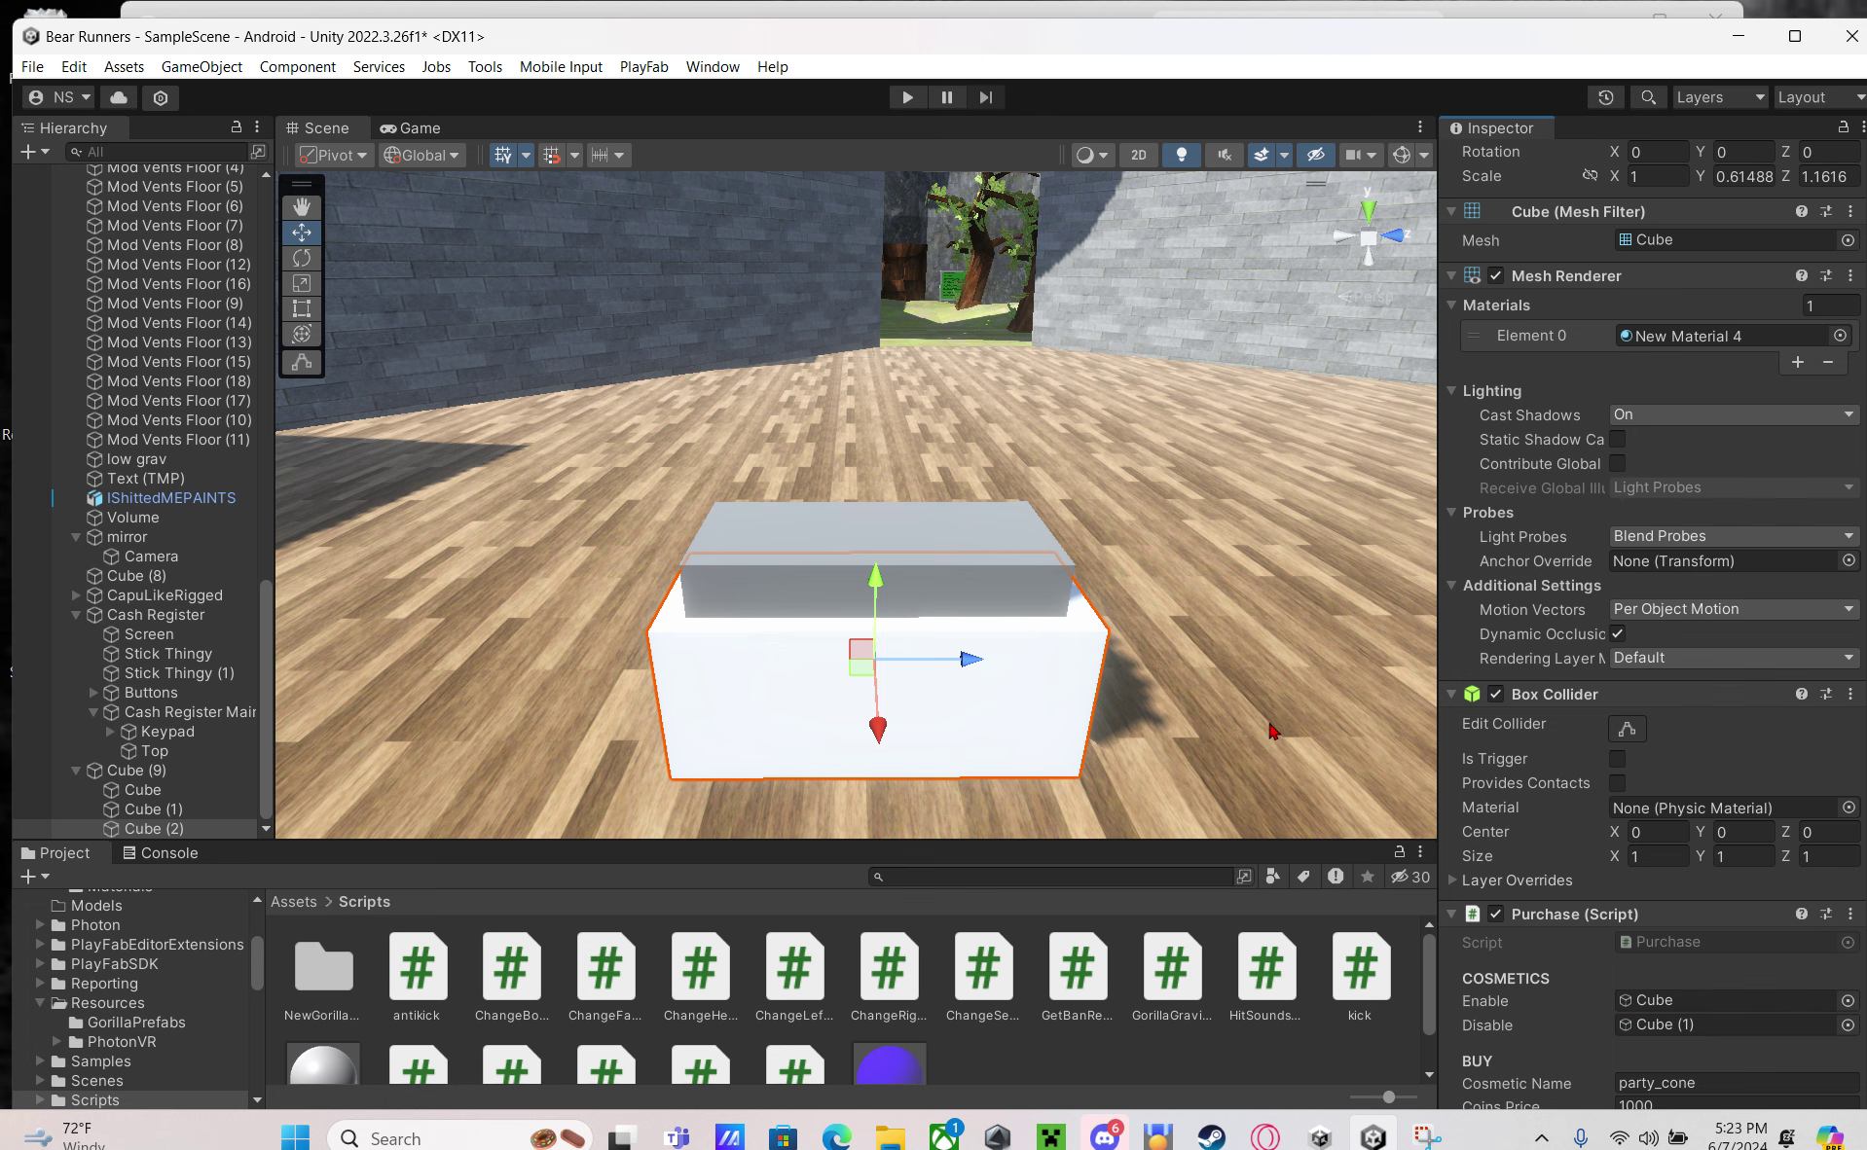
Review the completed Purchase script settings, examine the stand from several angles, and select its parent Cube (9)
{"action": "right_click_drag", "start_coordinate": [1150, 682], "coordinate": [1197, 693]}
{"action": "scroll", "coordinate": [1618, 500], "scroll_direction": "down", "scroll_amount": 4}
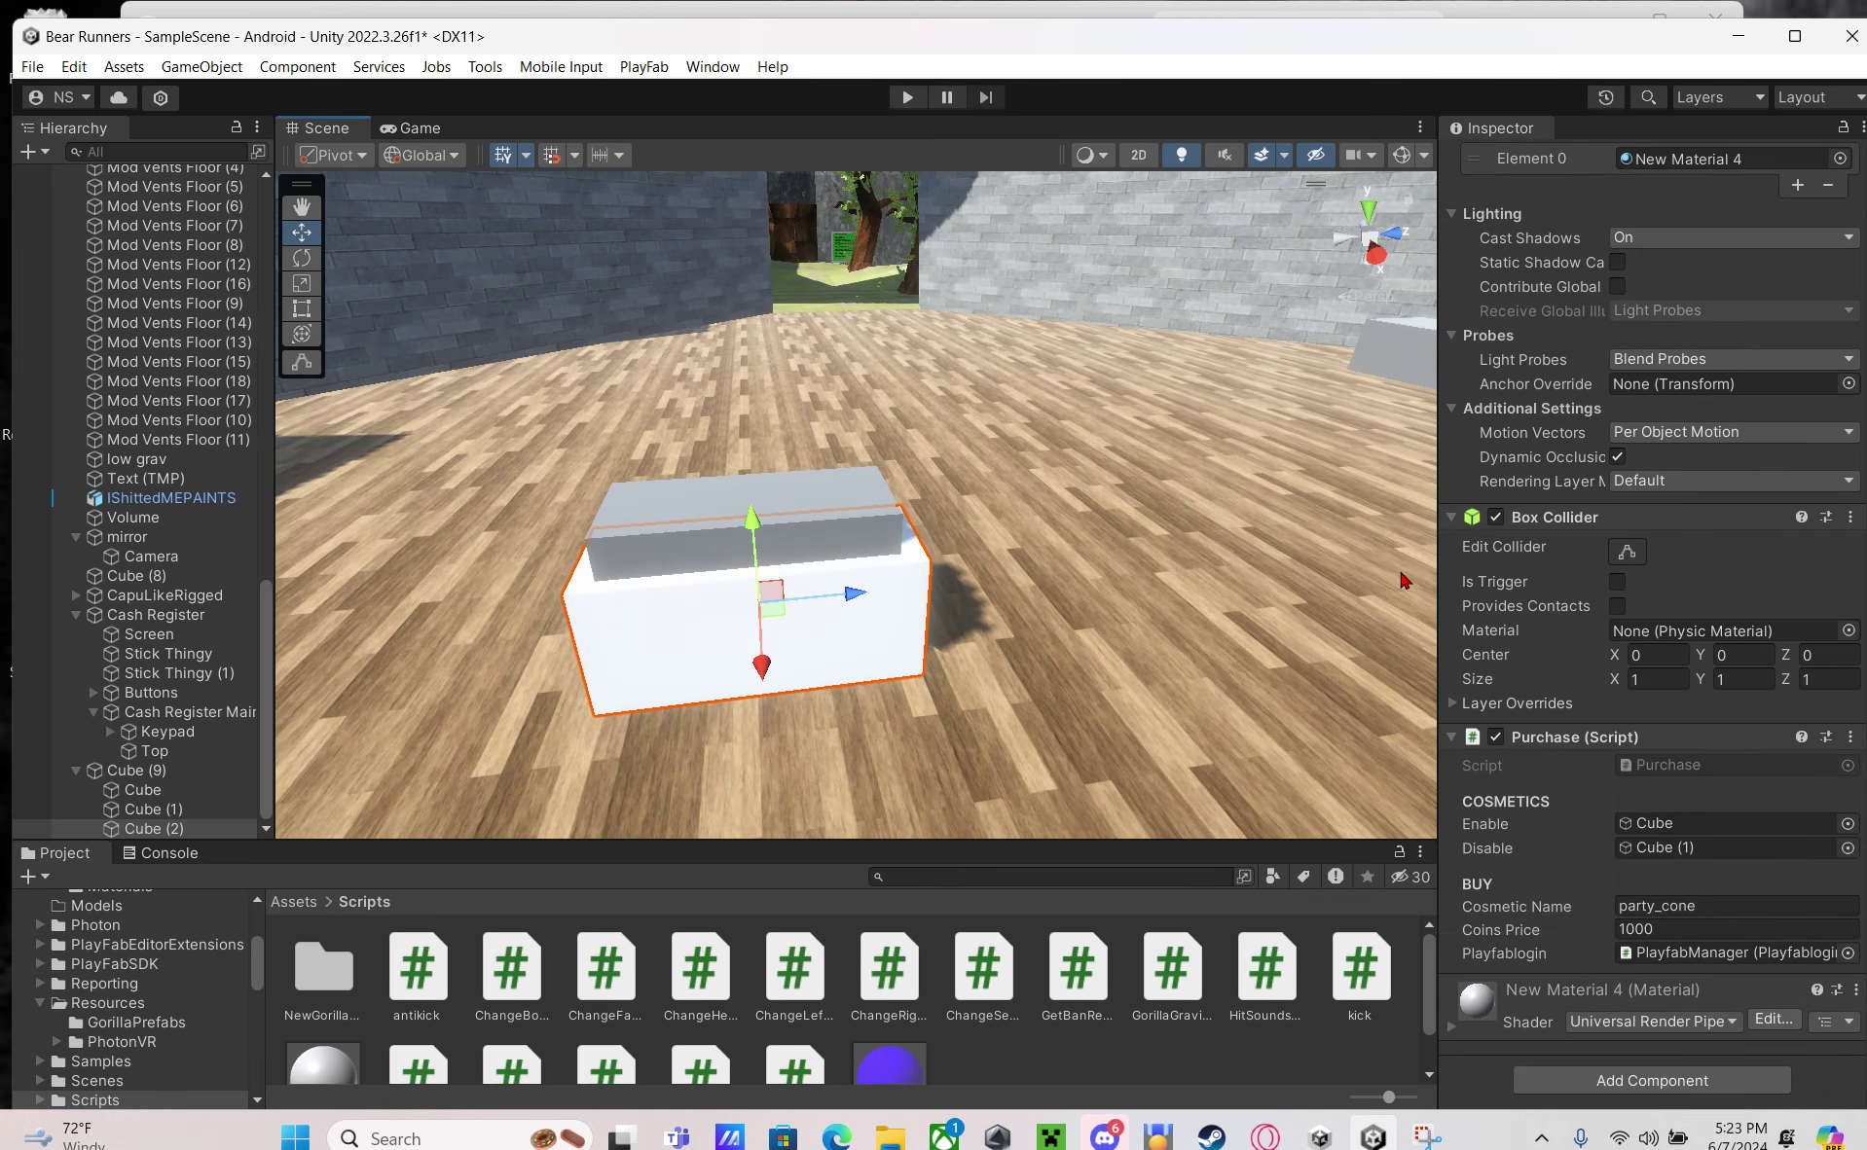
{"action": "key", "text": "s"}
{"action": "right_click_drag", "start_coordinate": [1038, 558], "coordinate": [1012, 575]}
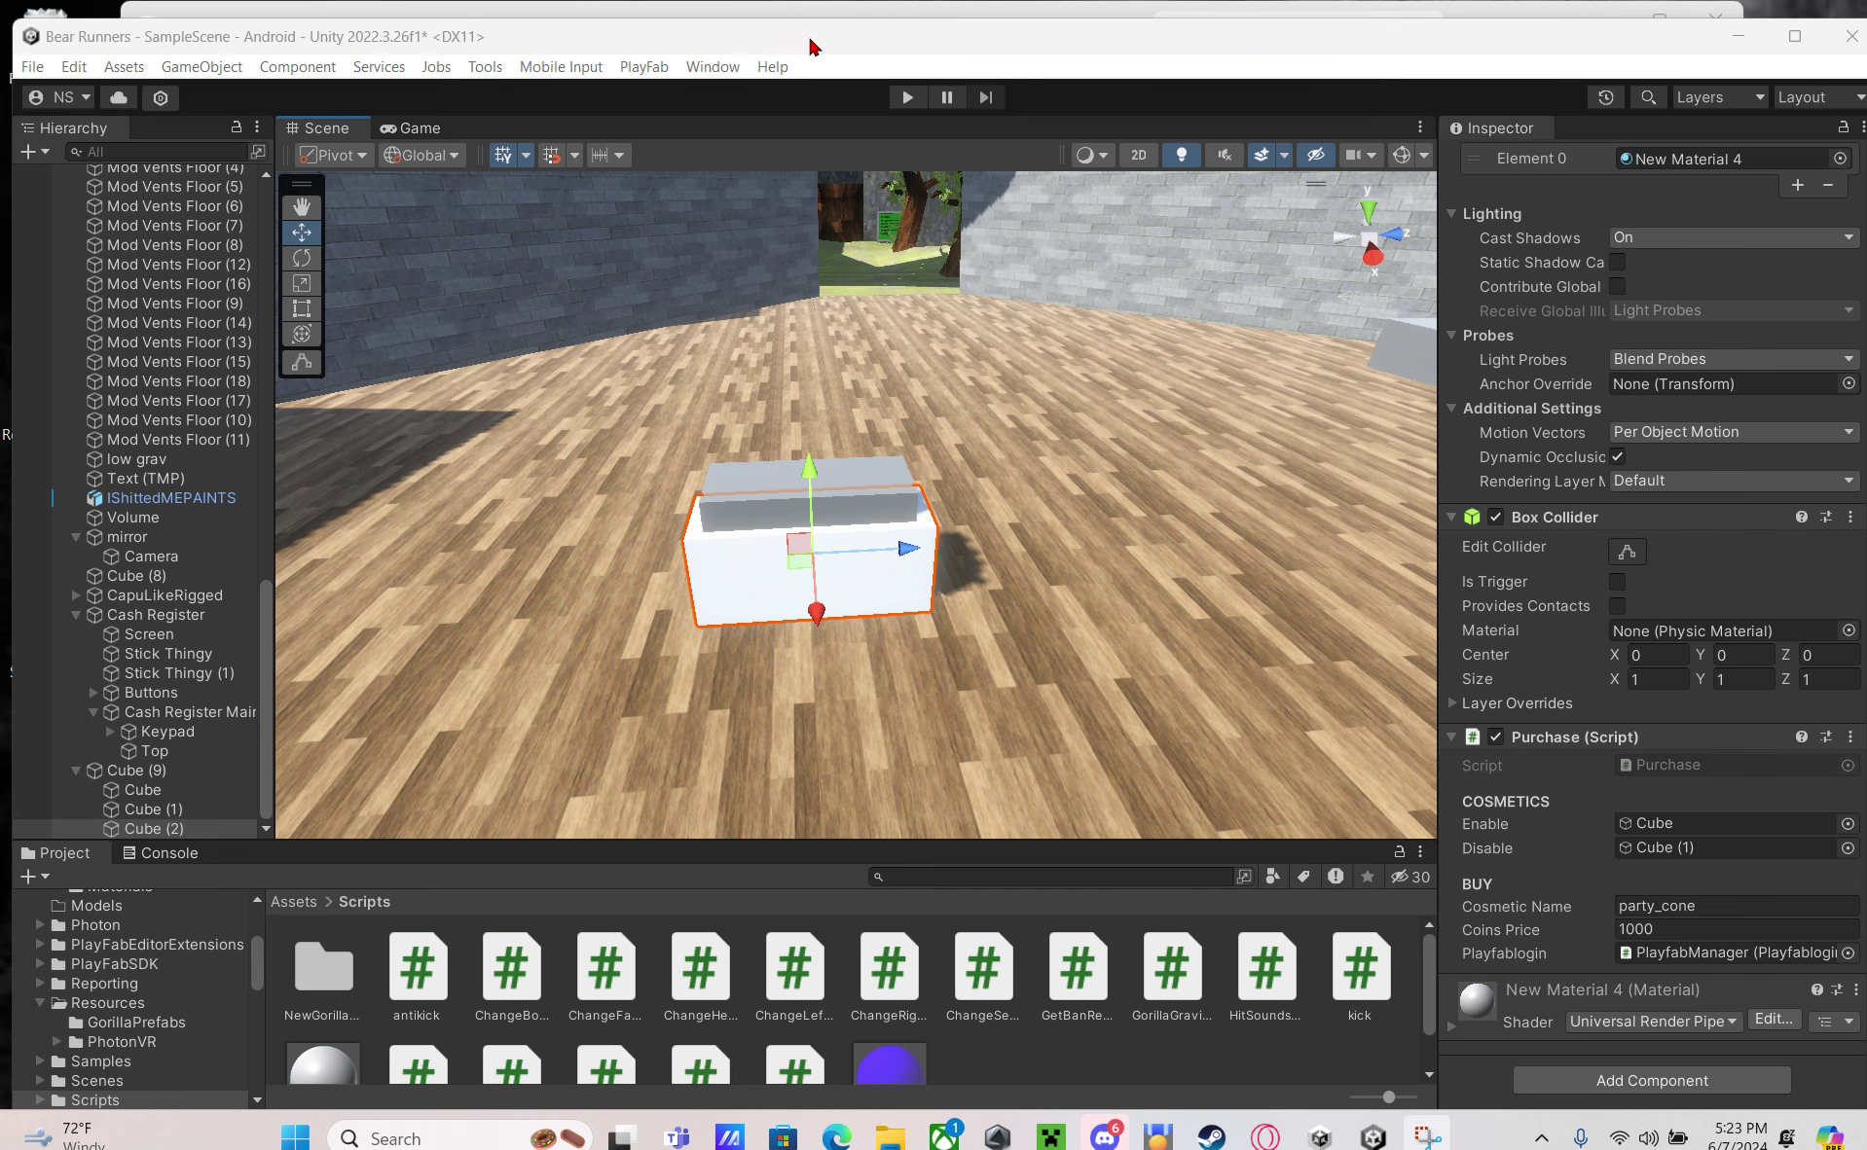
{"action": "right_click_drag", "start_coordinate": [825, 343], "coordinate": [848, 338]}
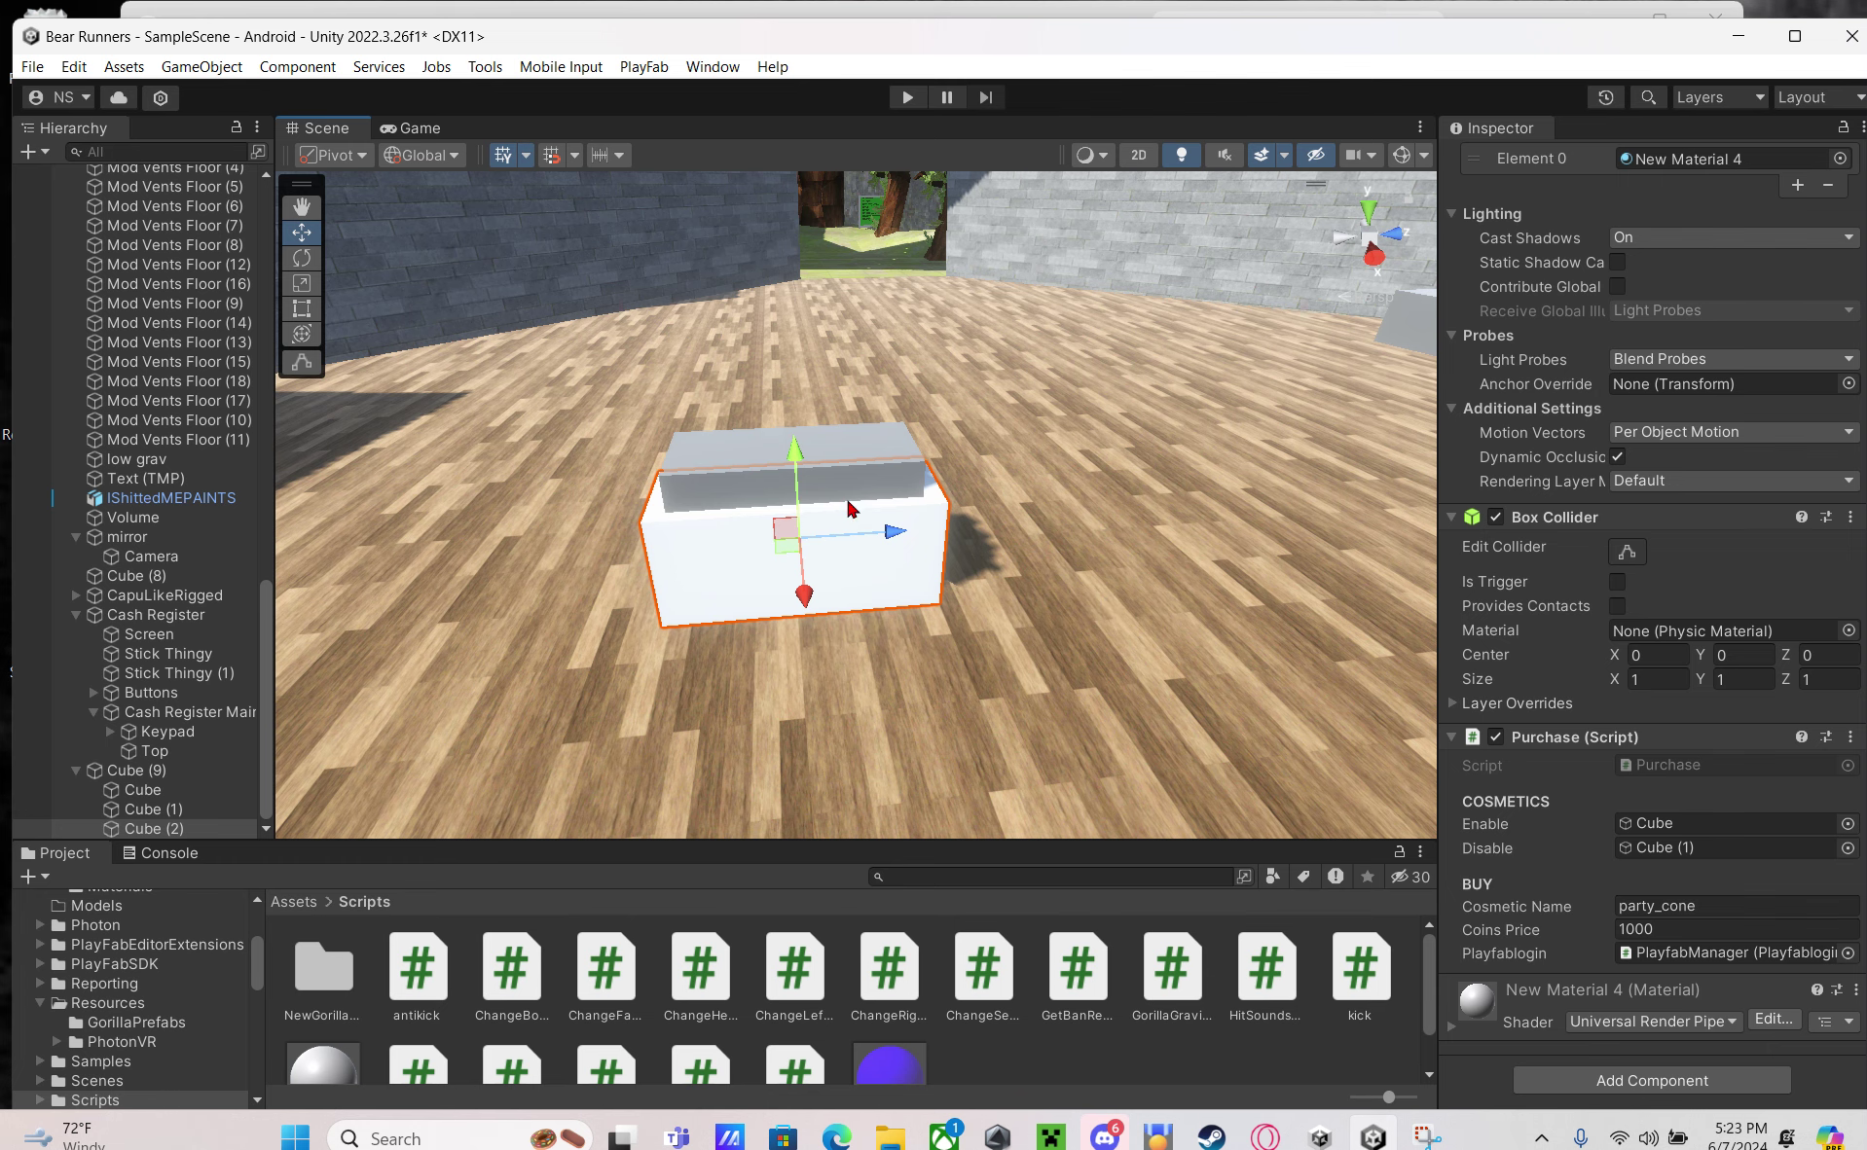
{"action": "right_click_drag", "start_coordinate": [918, 602], "coordinate": [4, 499]}
{"action": "key", "text": "w"}
{"action": "key", "text": "a"}
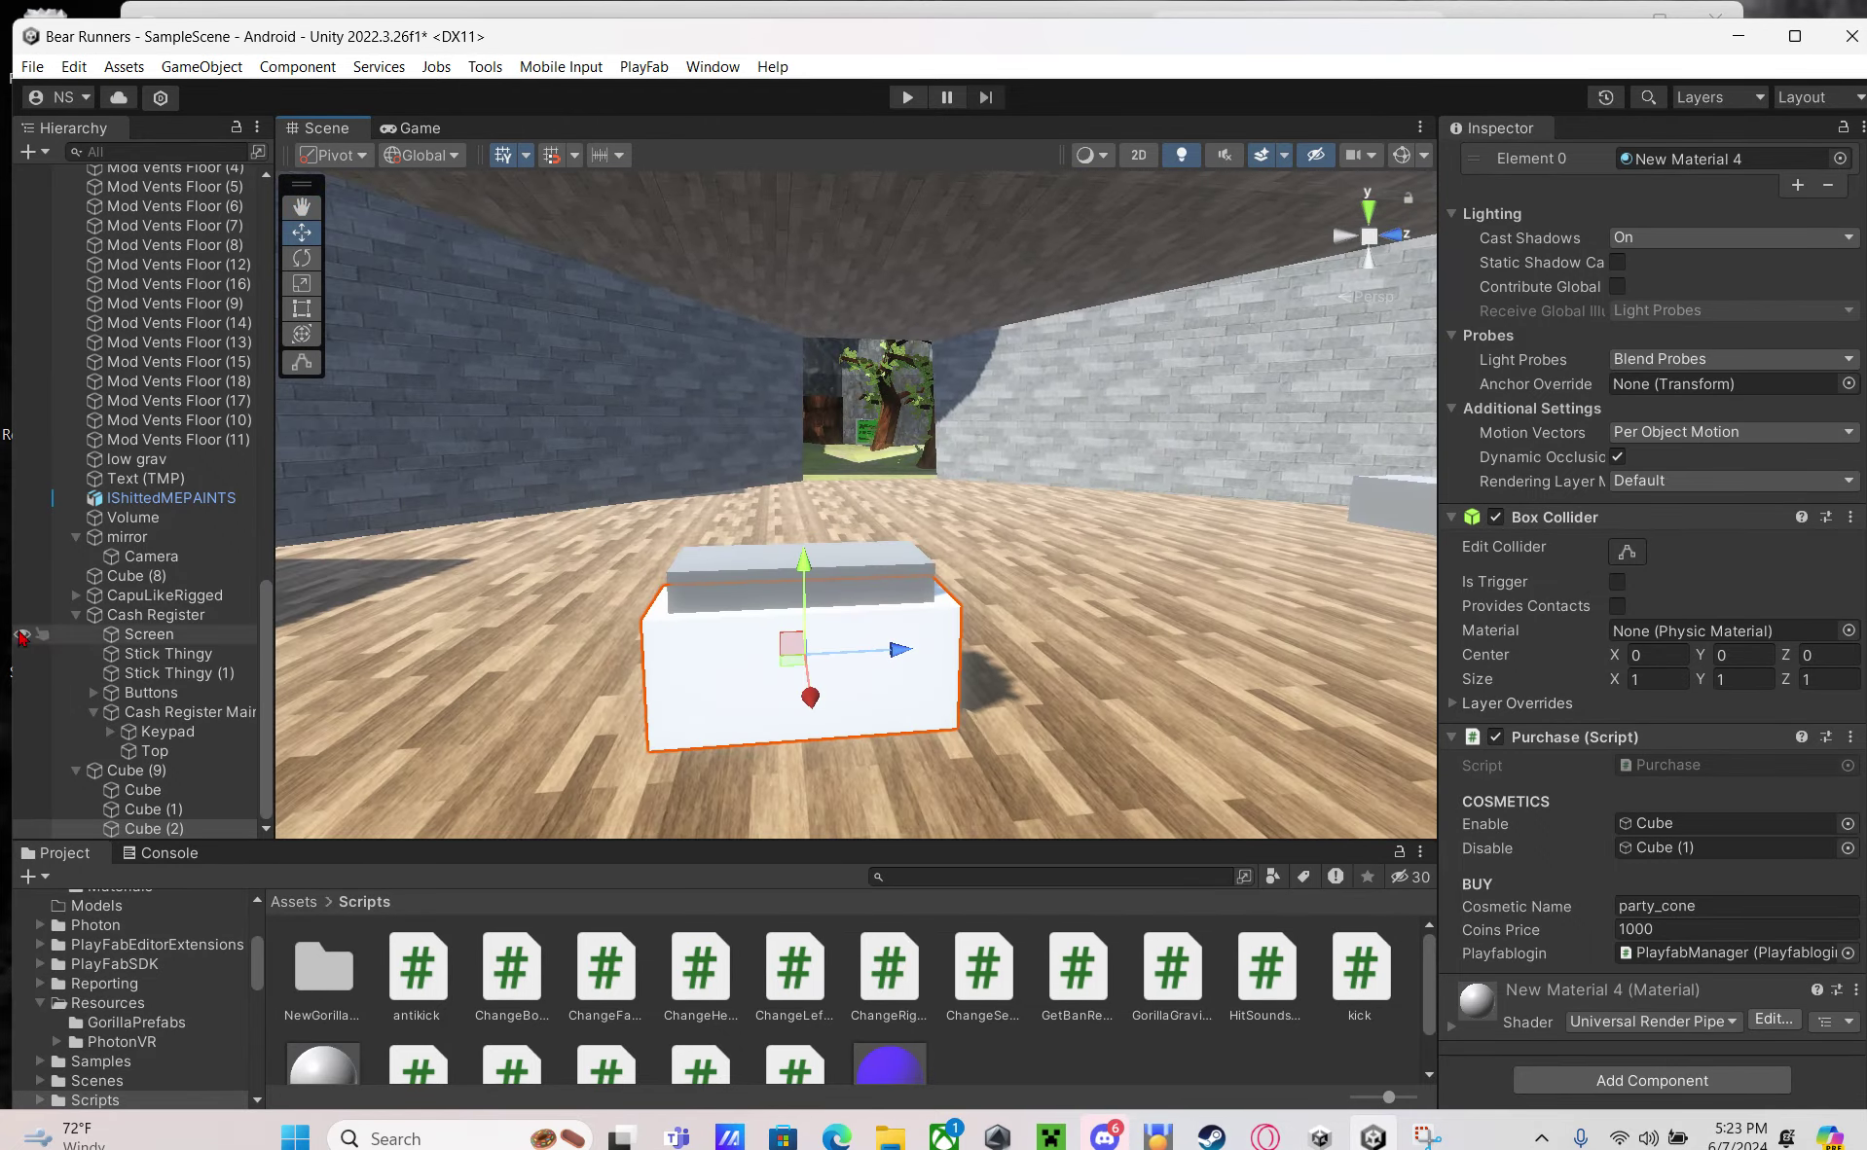
{"action": "left_click", "coordinate": [116, 772]}
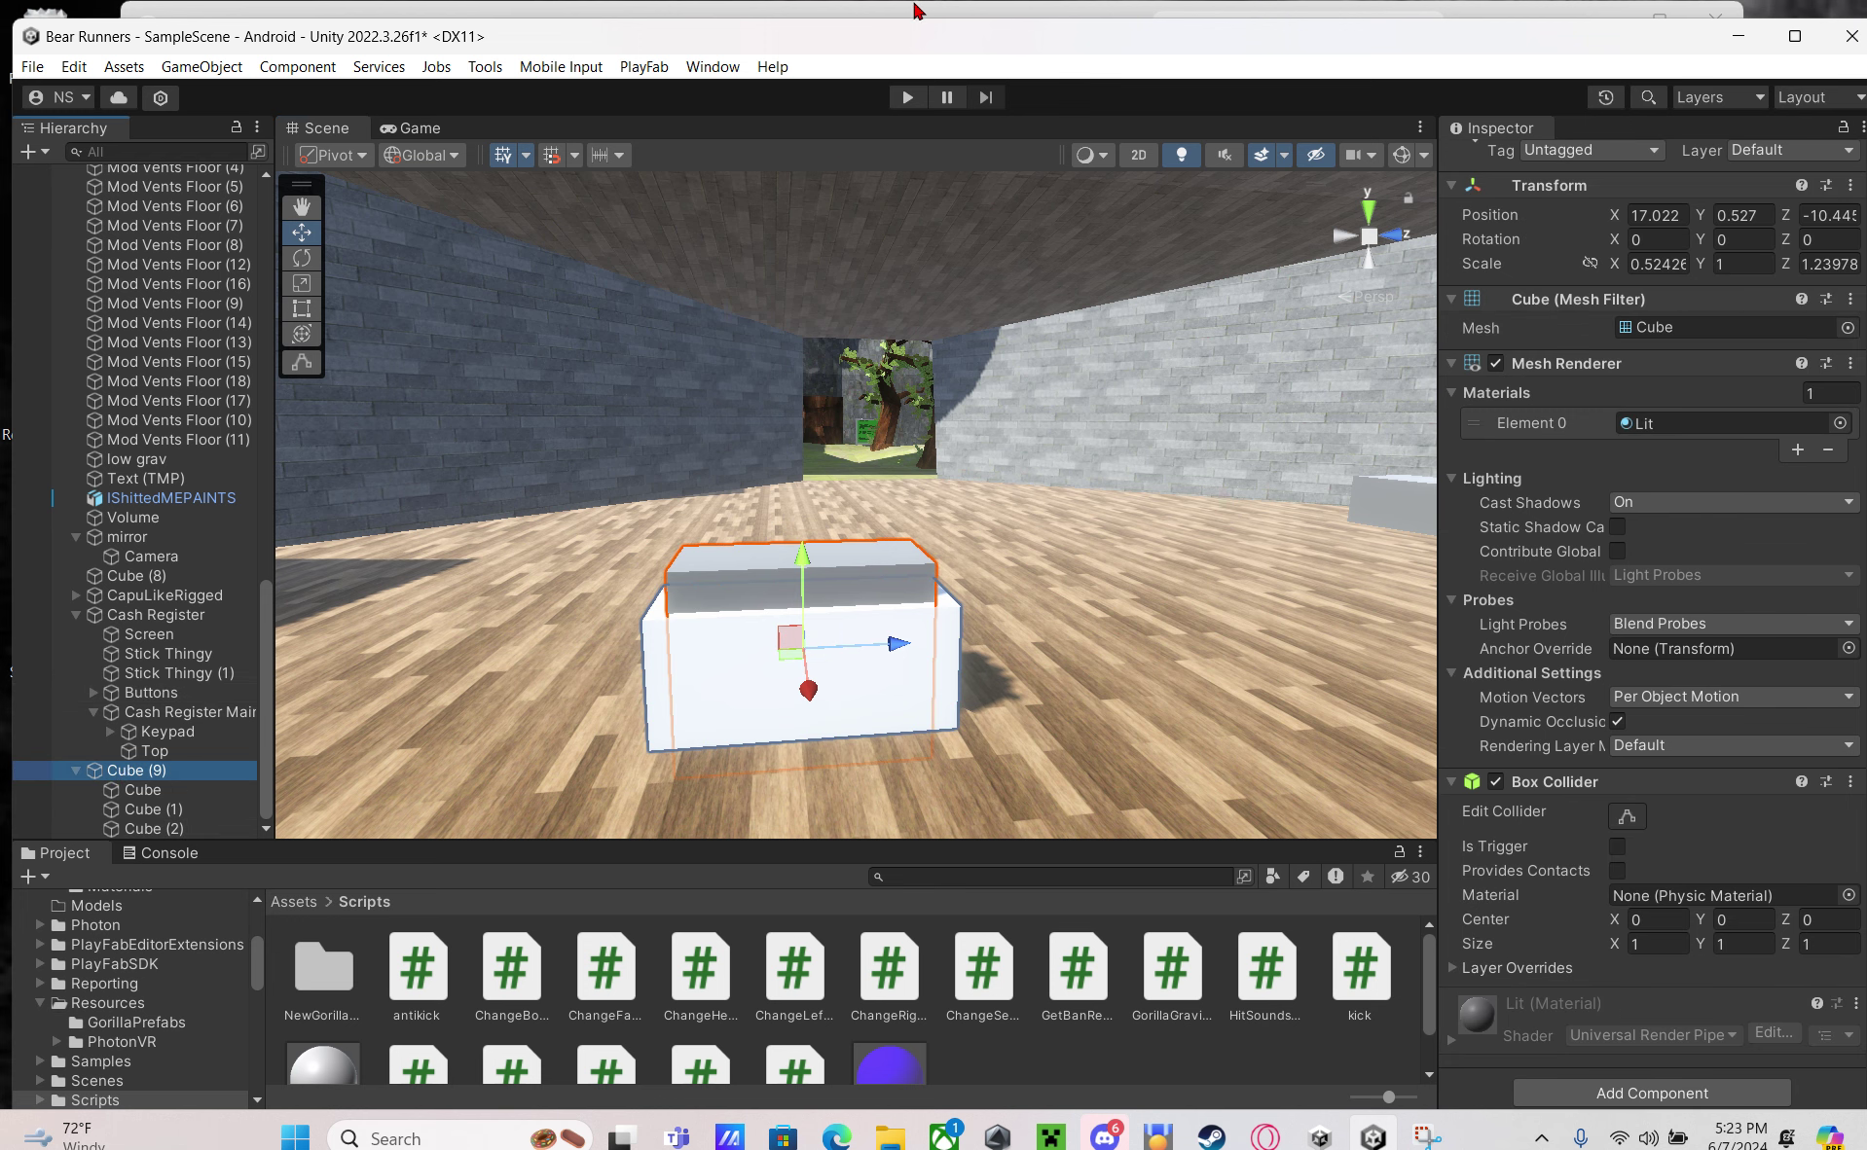